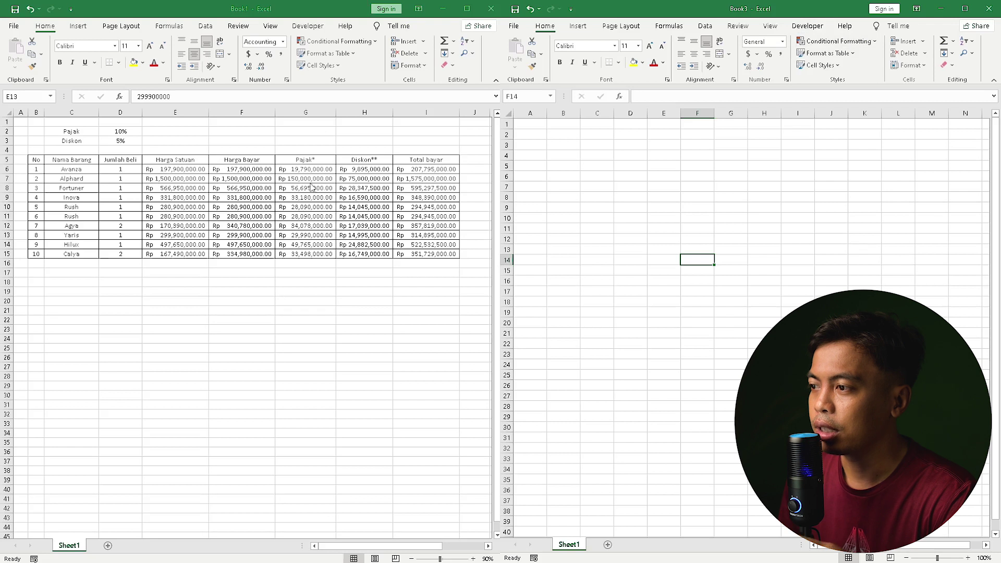
Enter the labels Pajak in C2 and Diskon in C3 of the blank Book3 workbook.
left_click(327, 170)
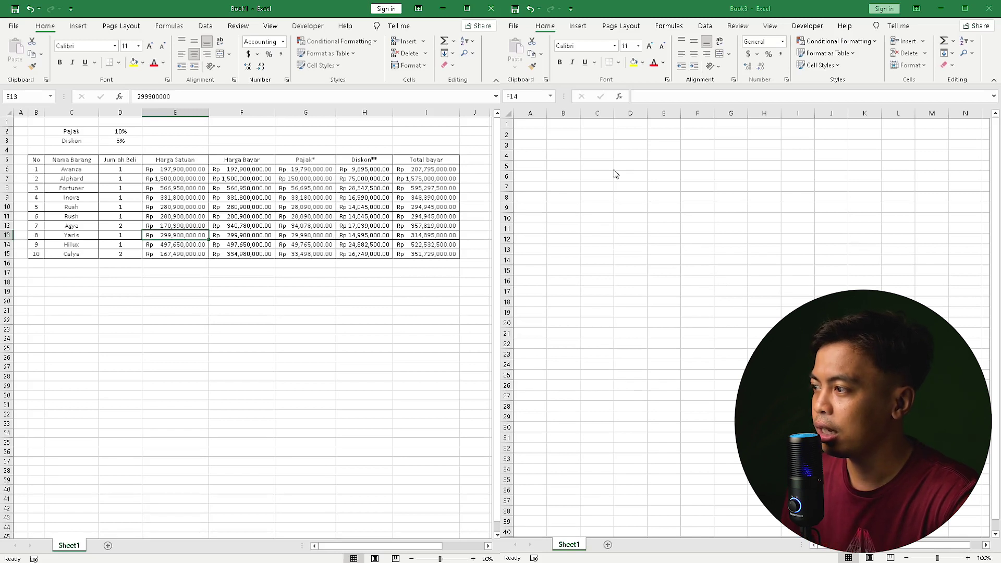
left_click(562, 143)
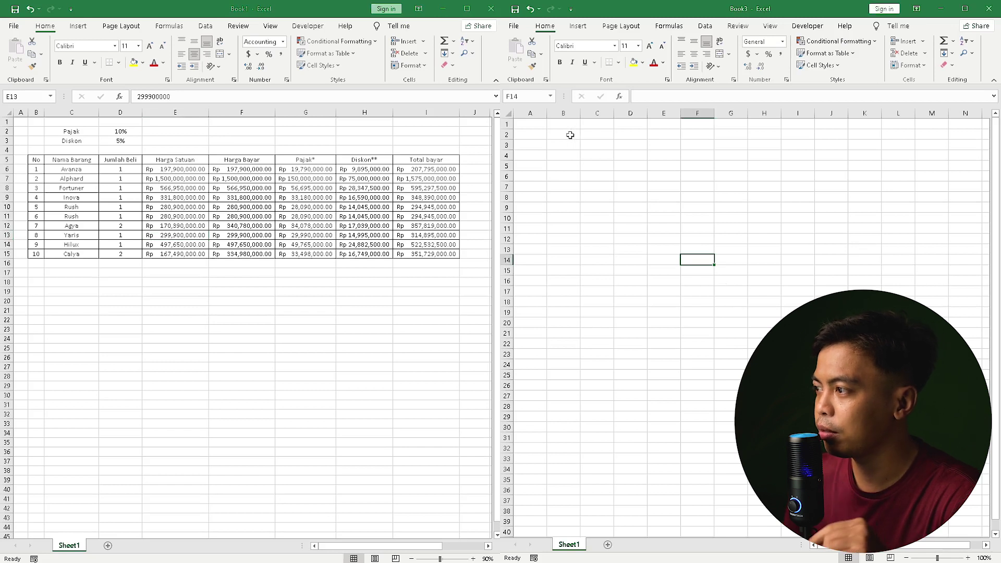
left_click(610, 135)
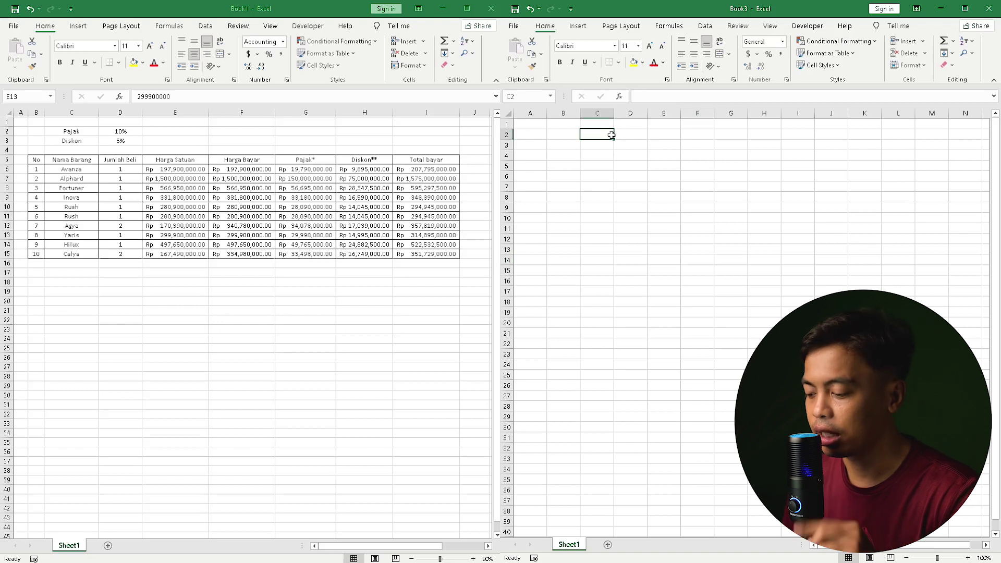
type("P")
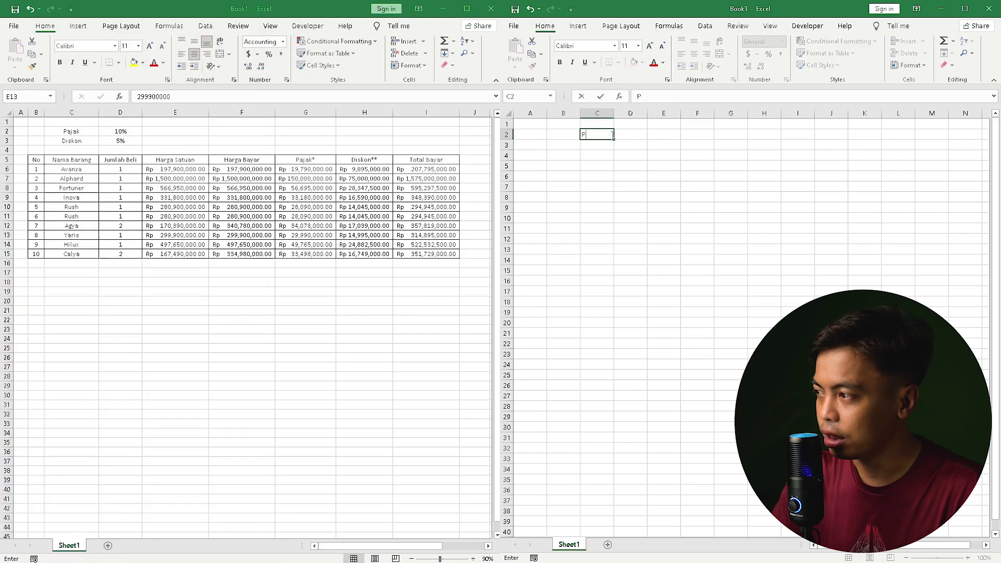
type("ajak")
key("Return")
type("Diskon")
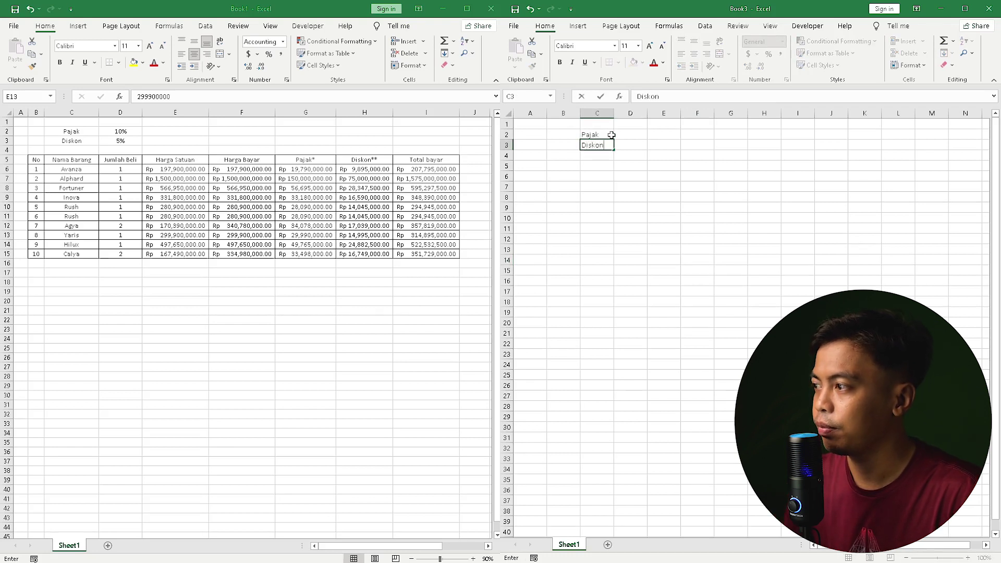
Enter the rates beside the labels: 10% for Pajak in D2 and 5% for Diskon in D3.
left_click(636, 146)
left_click(636, 133)
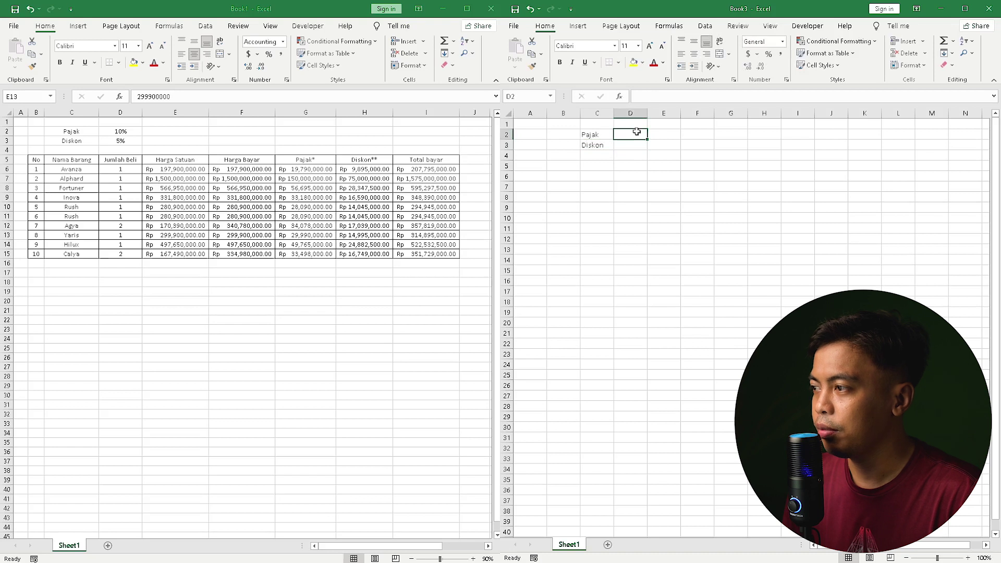
left_click(124, 135)
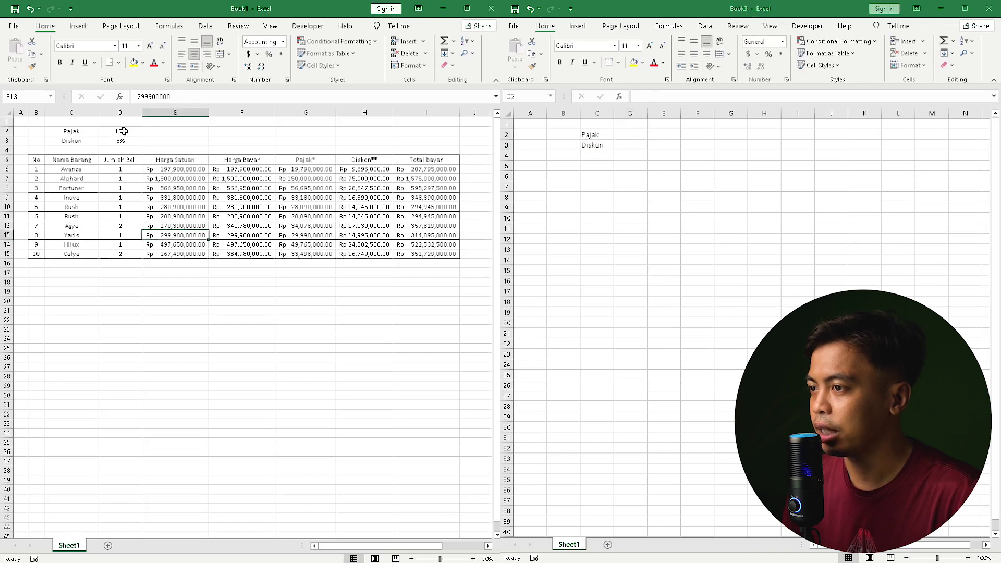
left_click(628, 133)
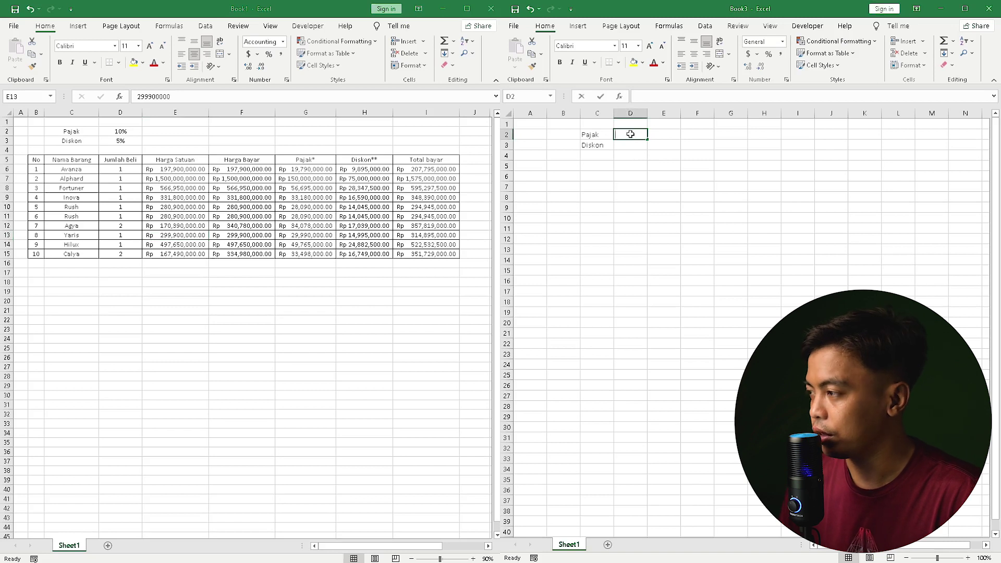
type("10")
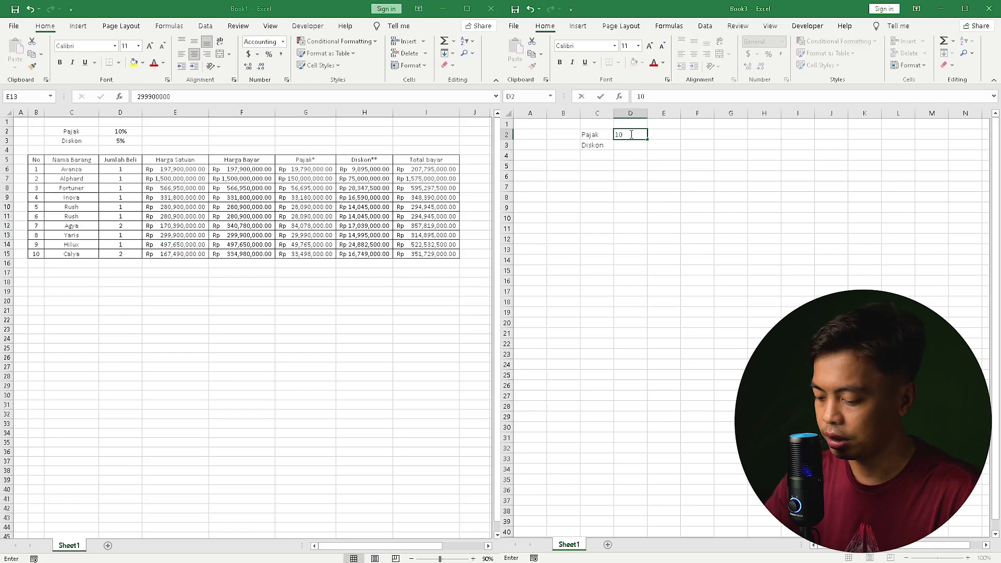
type("%")
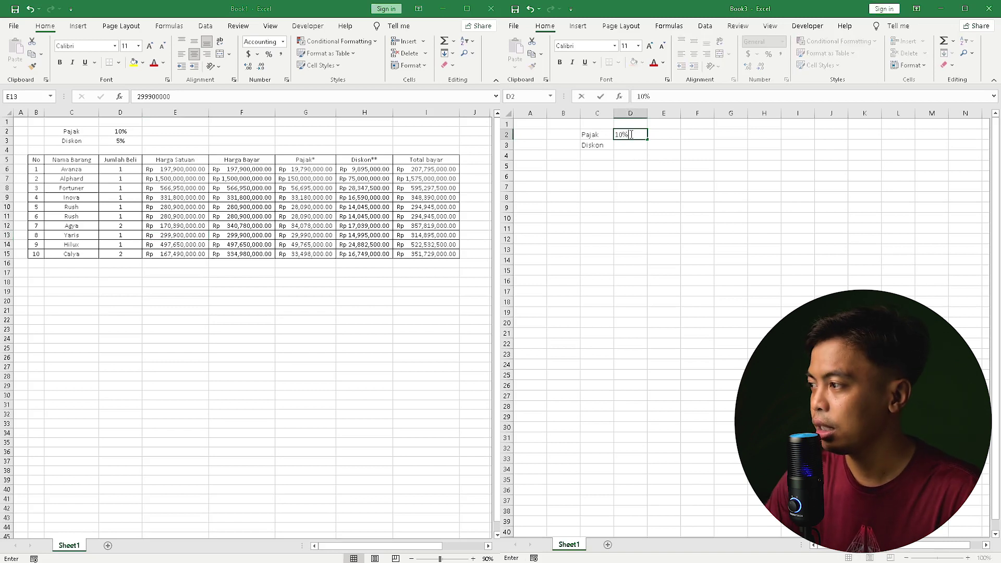
key("Return")
type("5")
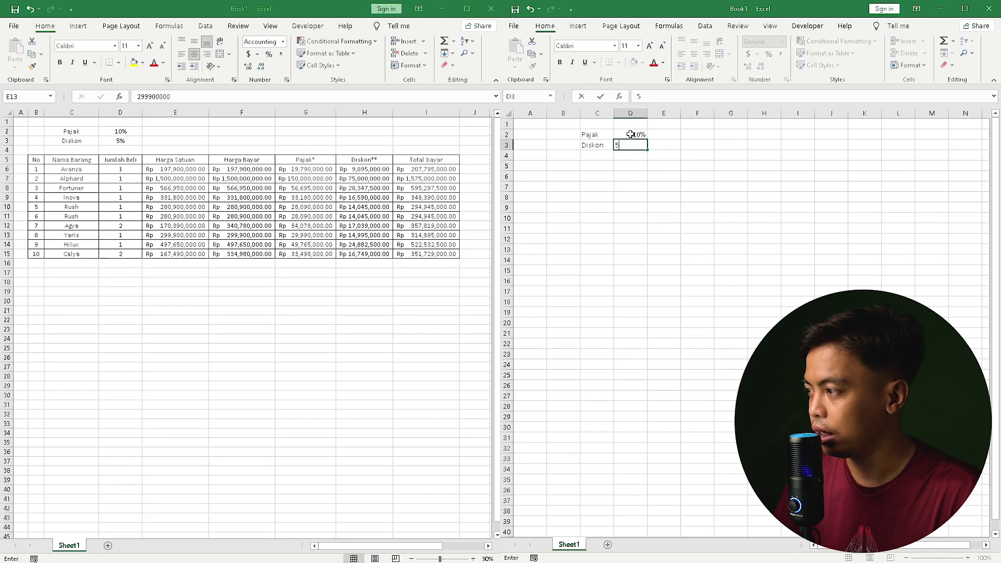
type("%")
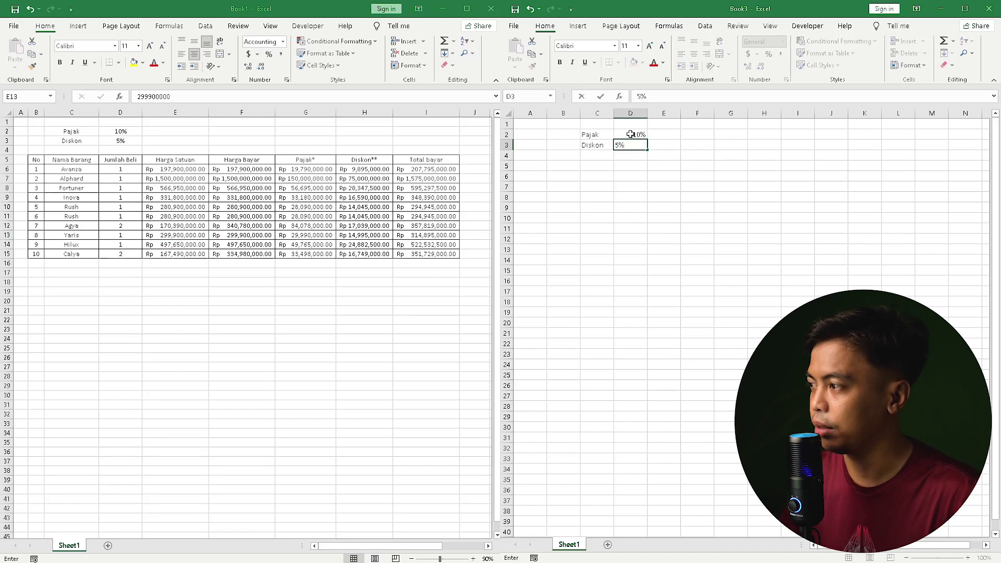
key("Return")
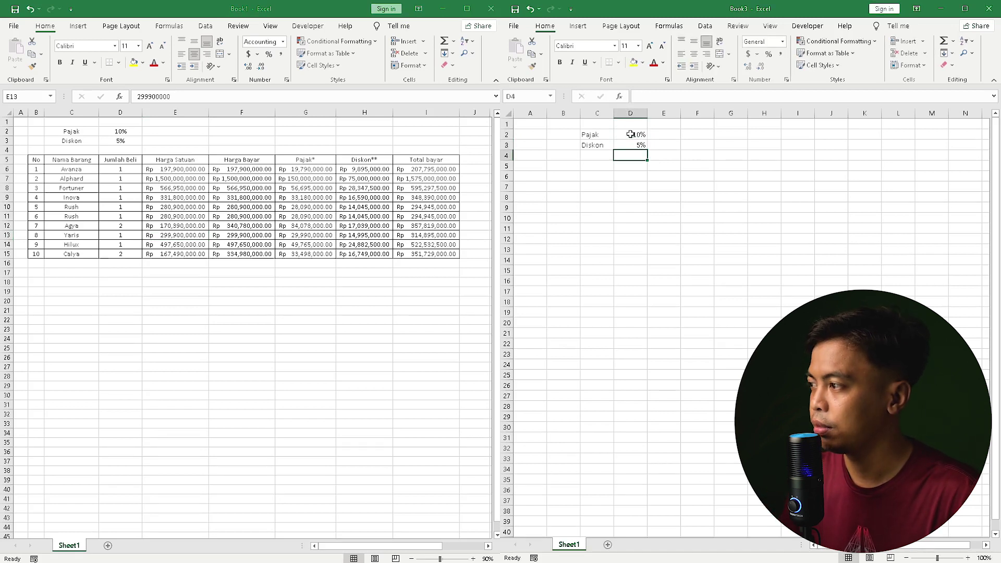
Enter the first three table headers in B5:D5: No, Nama Barang and Jumlah Beli.
left_click(565, 166)
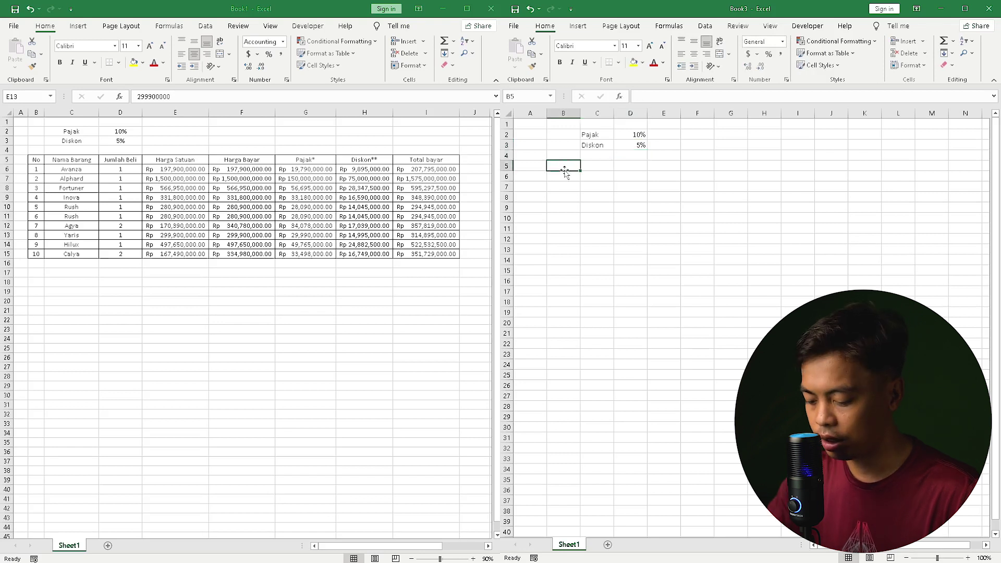
type("No")
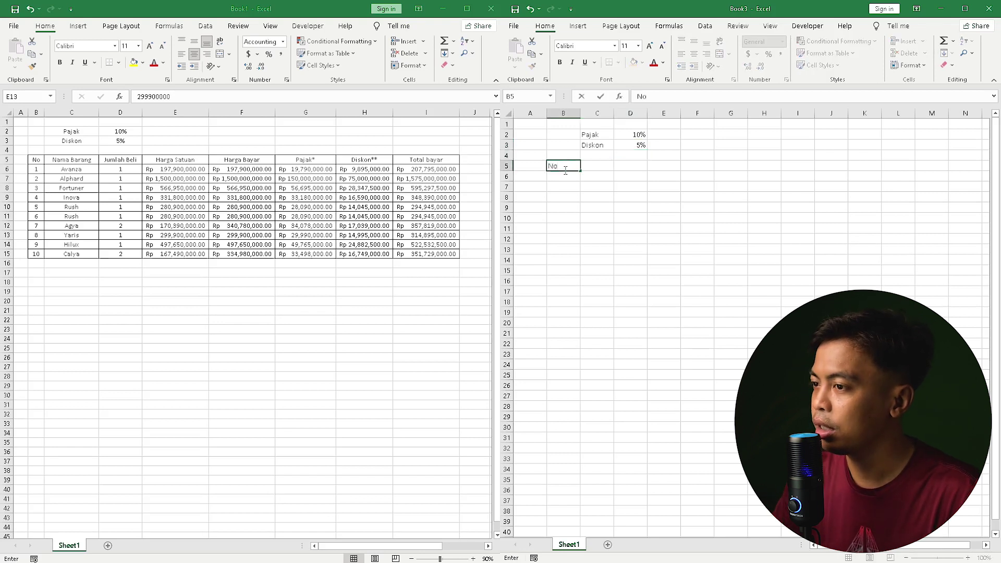
key("Tab")
type("Nama")
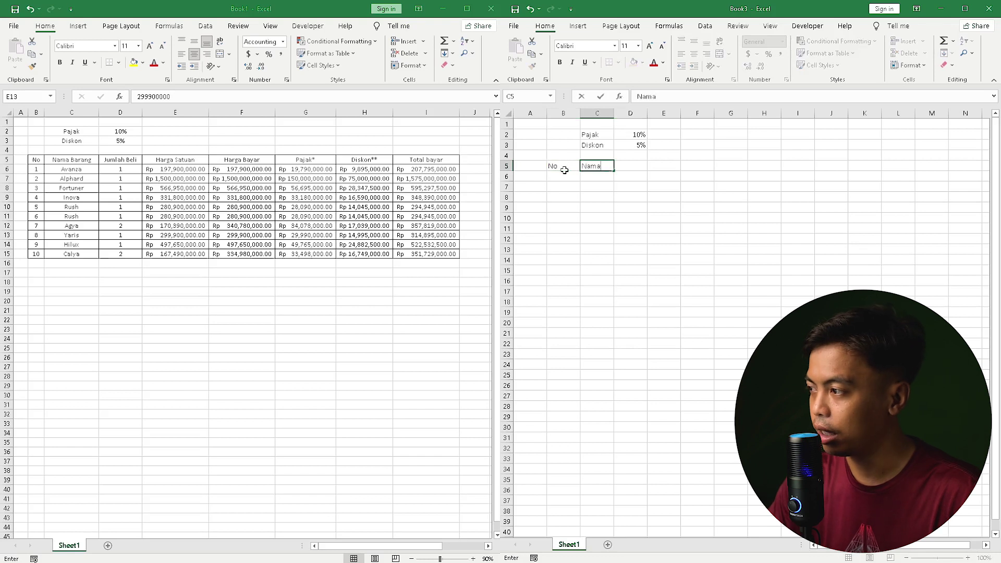
type(" Barang")
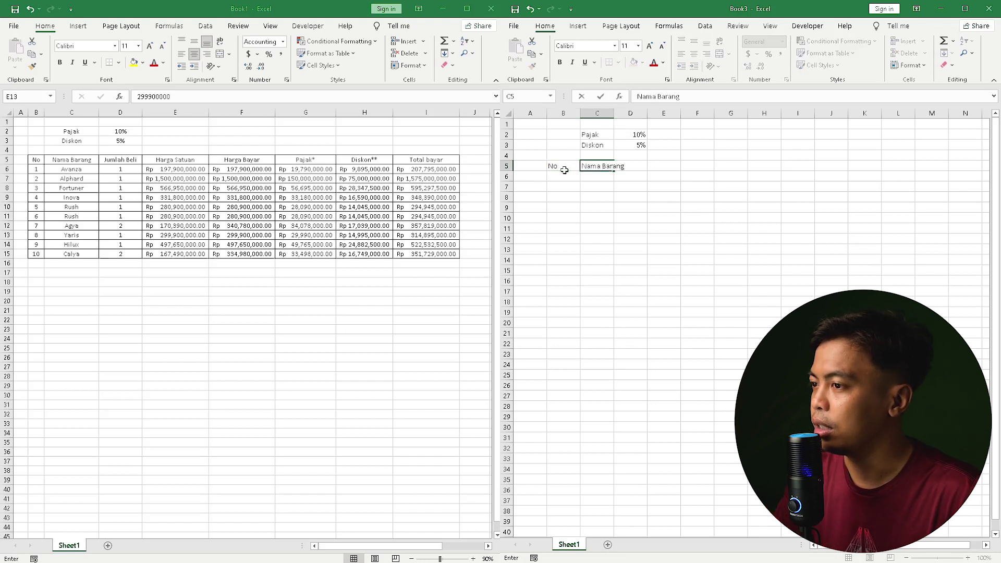
key("Tab")
type("J")
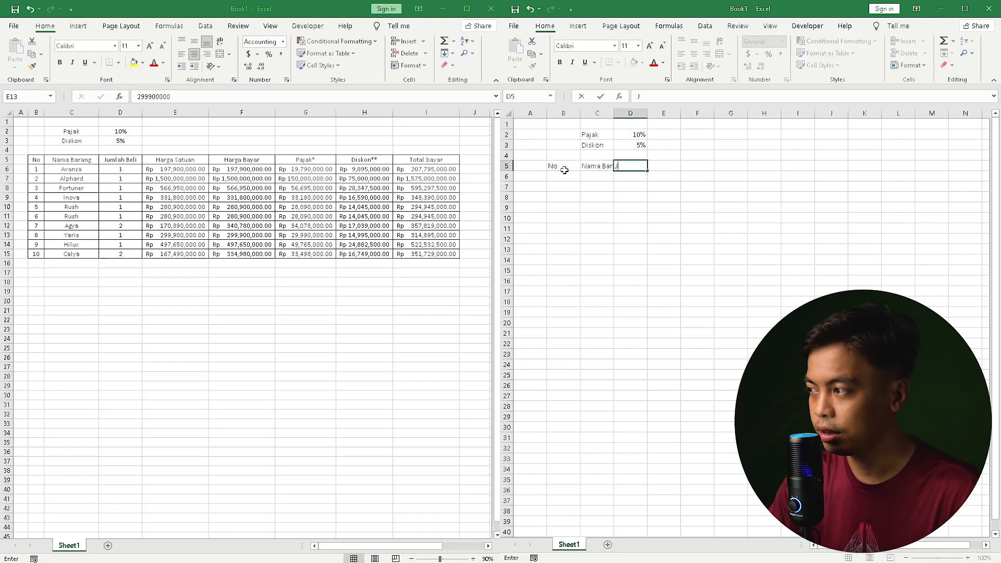
type("umlah Beli")
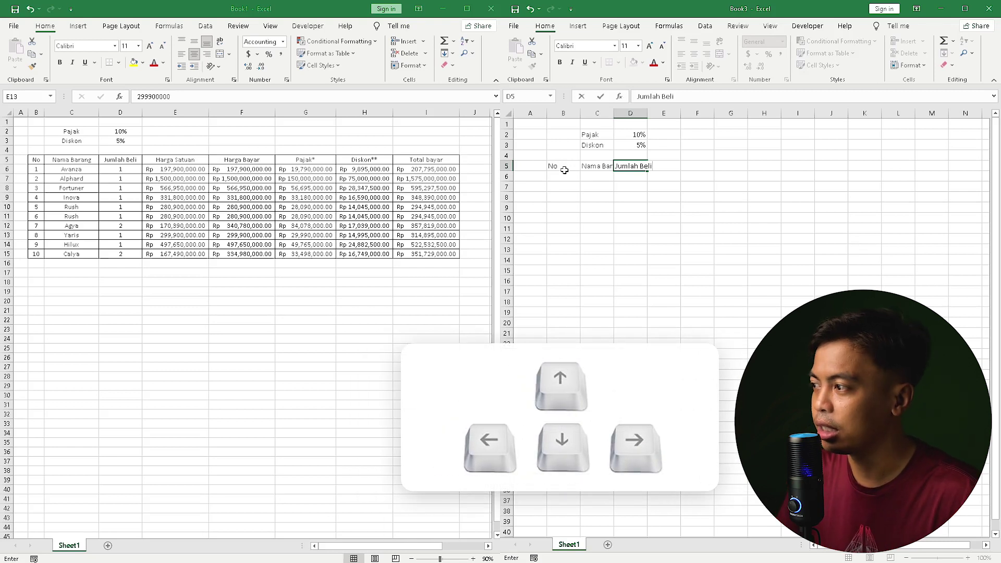
key("Right")
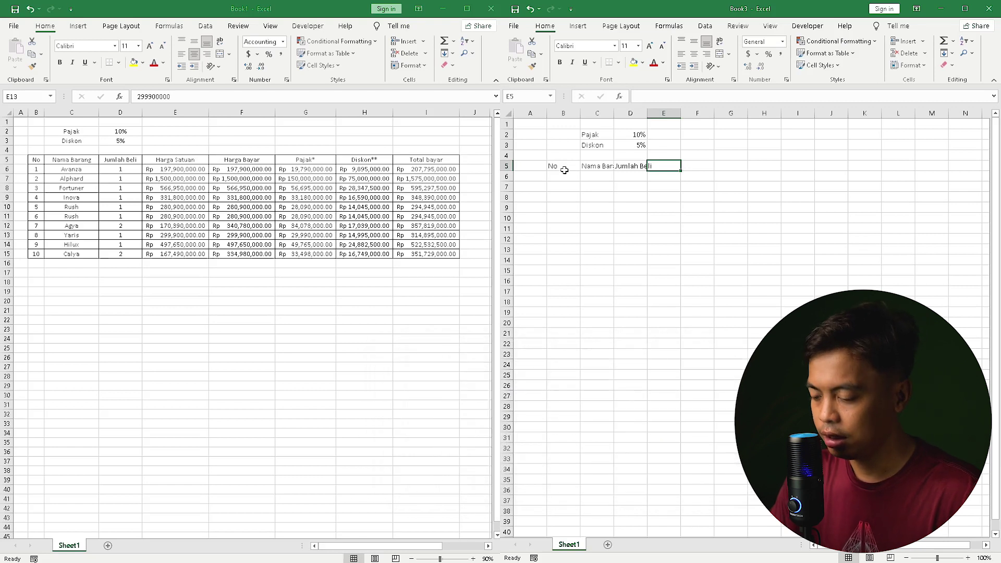
Complete the header row in E5:I5 with Harga Satuan, Harga Bayar, Pajak, Diskon and Total Bayar.
type("Harga Satuan")
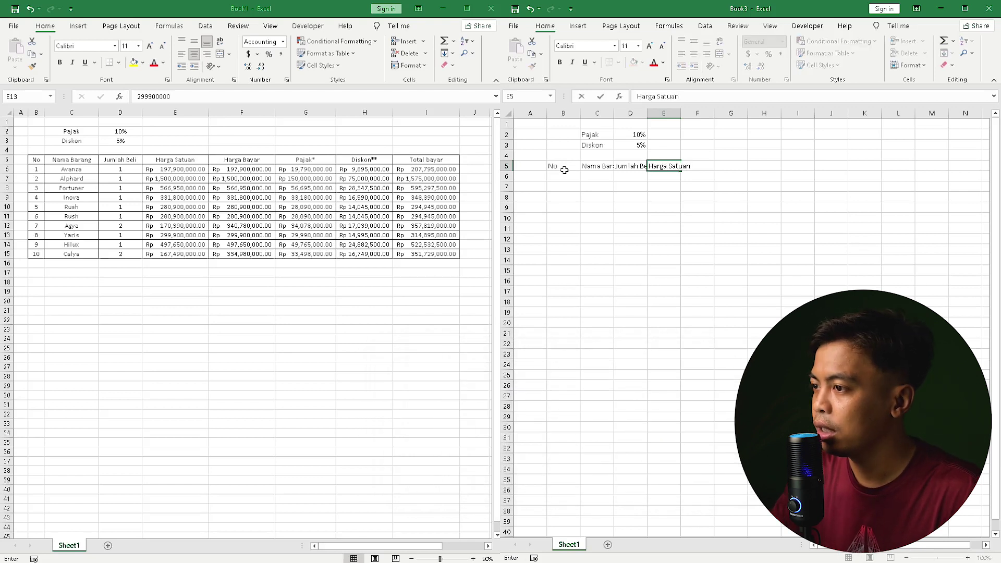
key("Right")
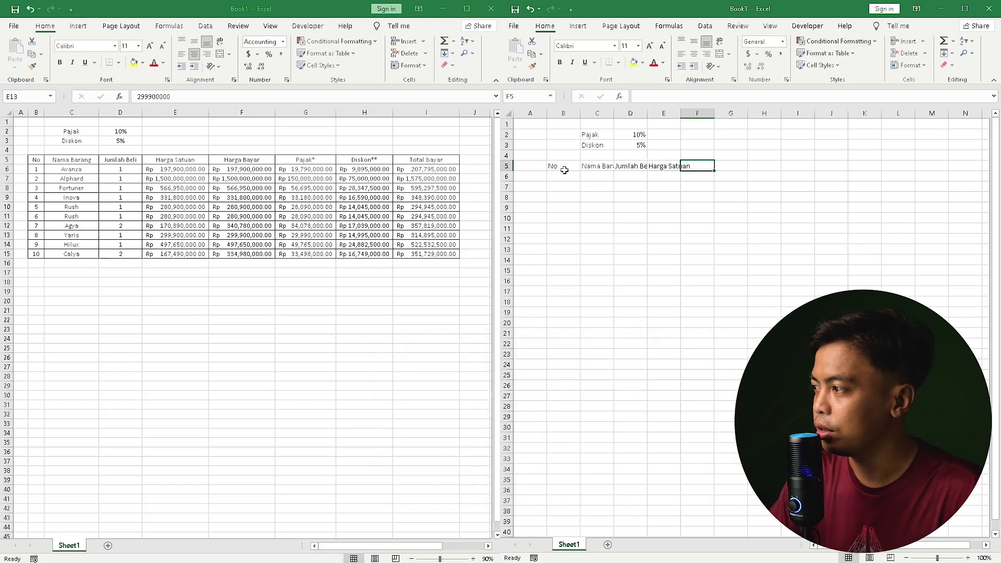
type("Harga Bayar")
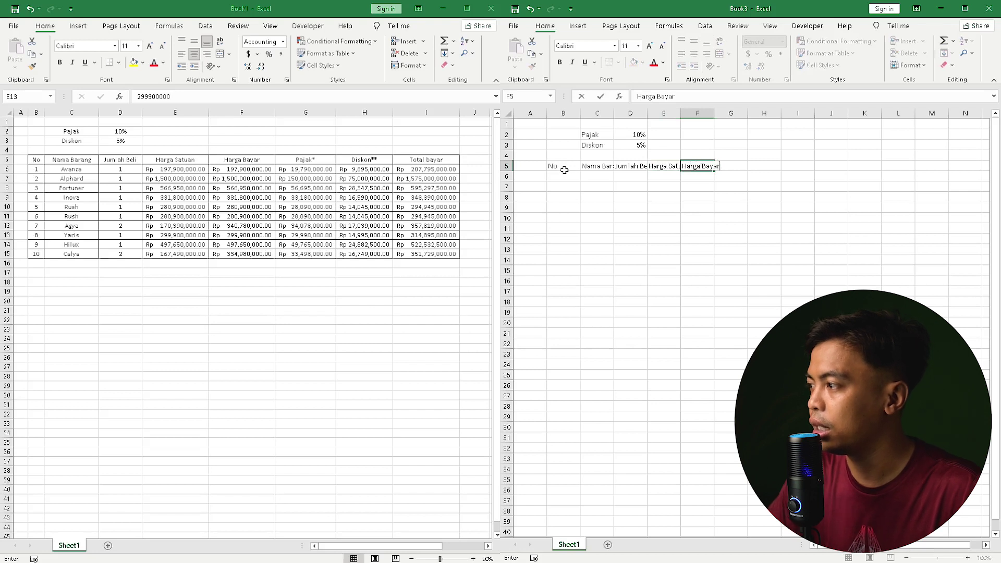
key("Right")
type("Pajak")
key("Right")
type("D")
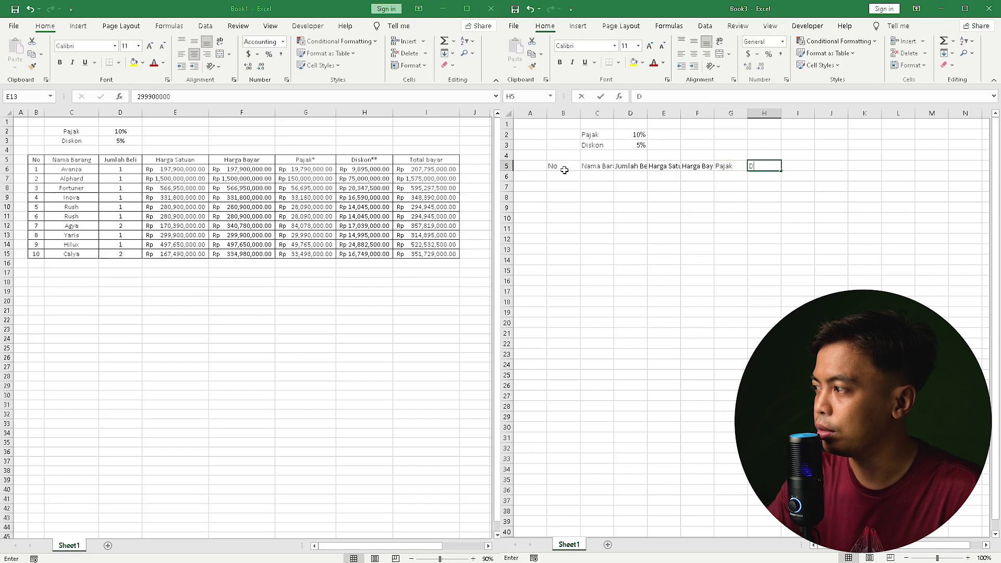
type("iskon")
key("Right")
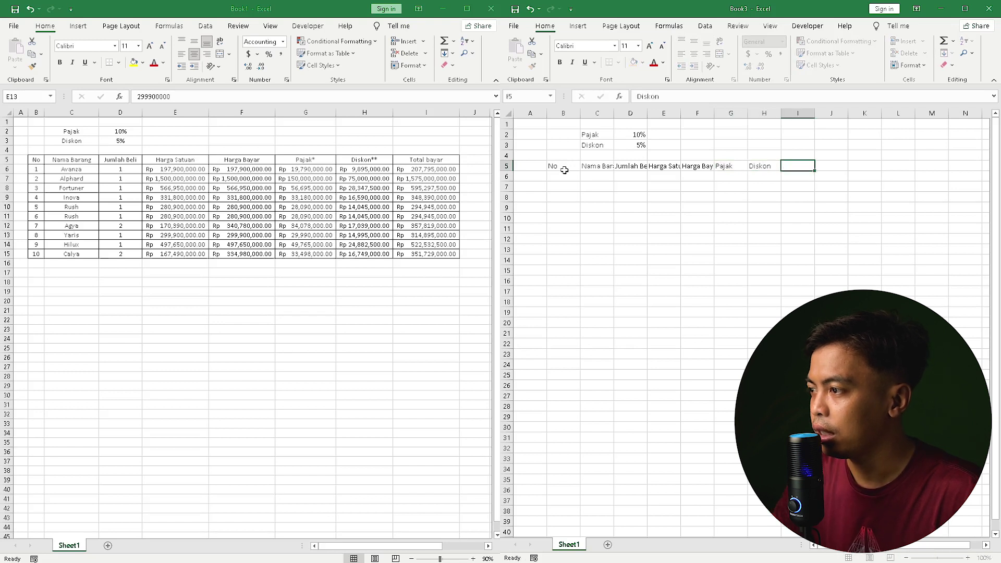
type("Total Bayar")
key("Return")
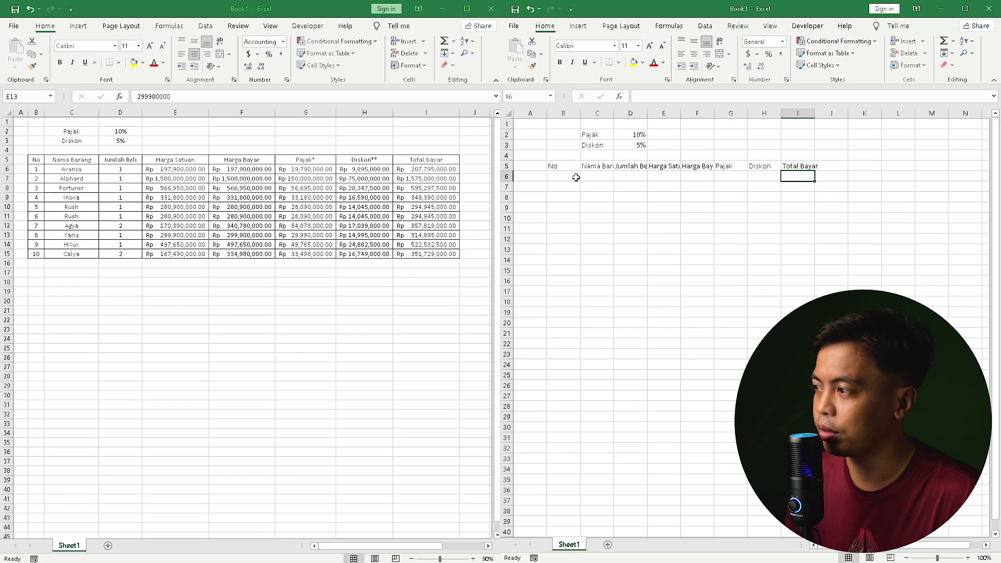
left_click(573, 187)
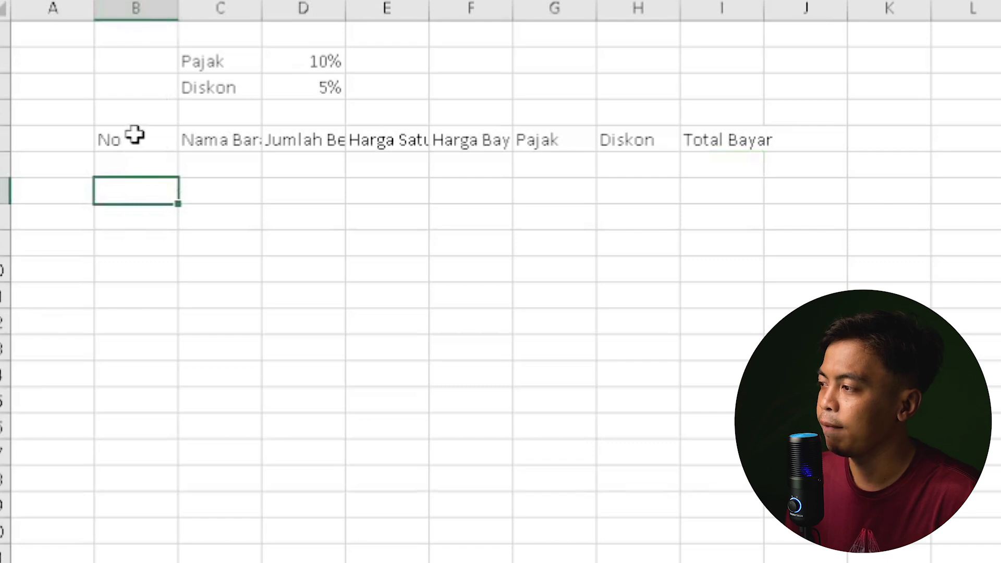
left_click(135, 136)
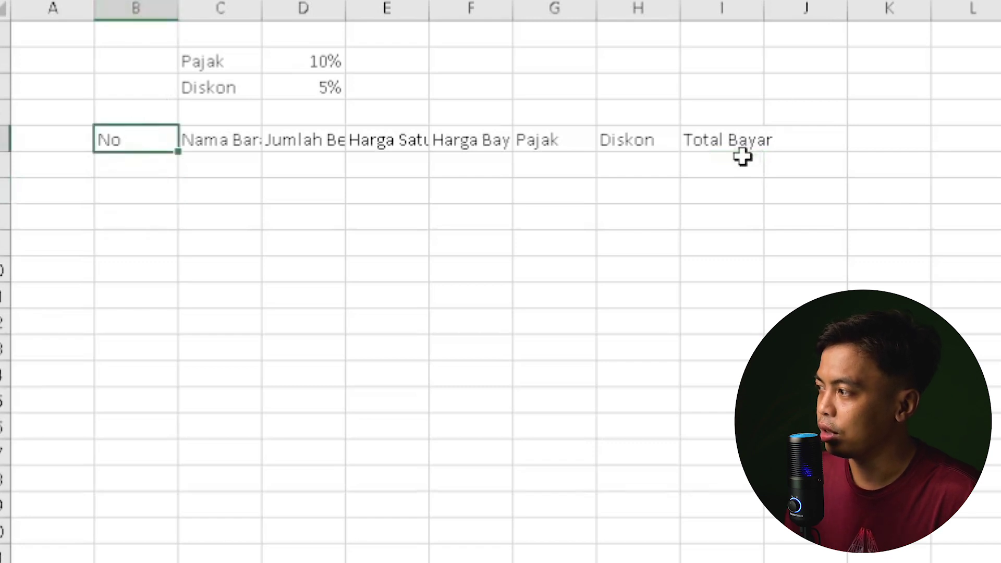
left_click(726, 143)
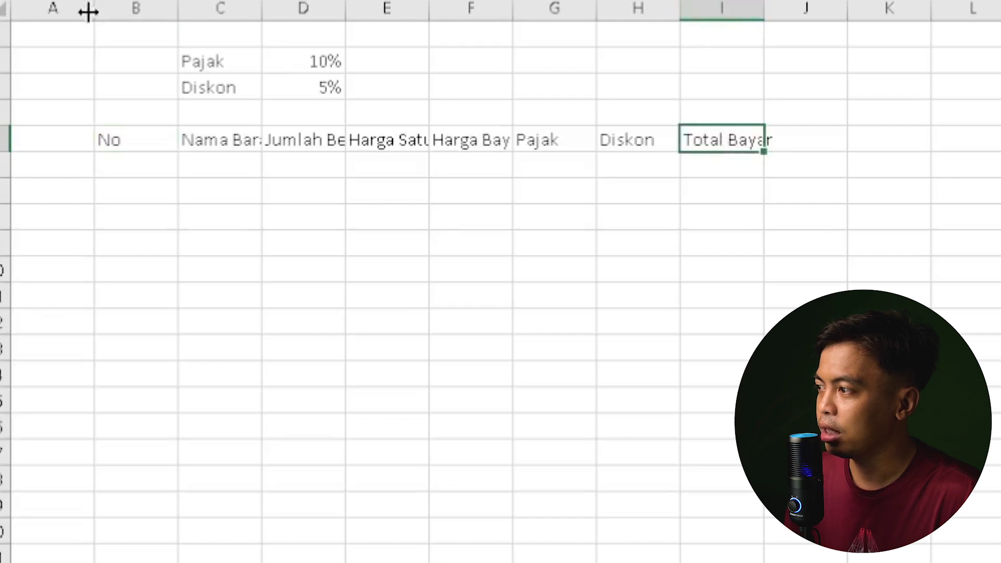
left_click_drag(133, 38, 737, 42)
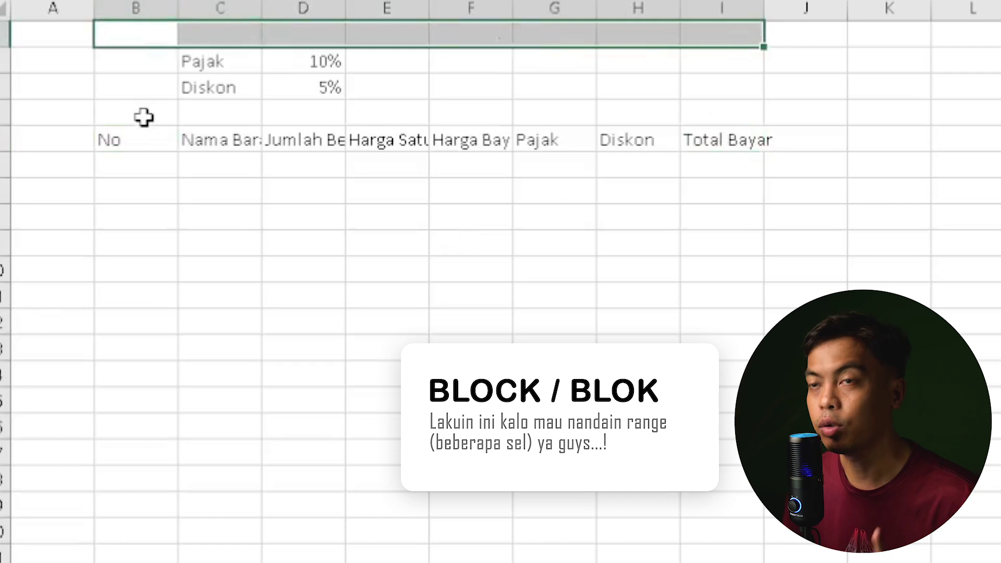
left_click(156, 140)
AutoFit the widths of columns B through I to their header text.
left_click_drag(145, 6, 722, 7)
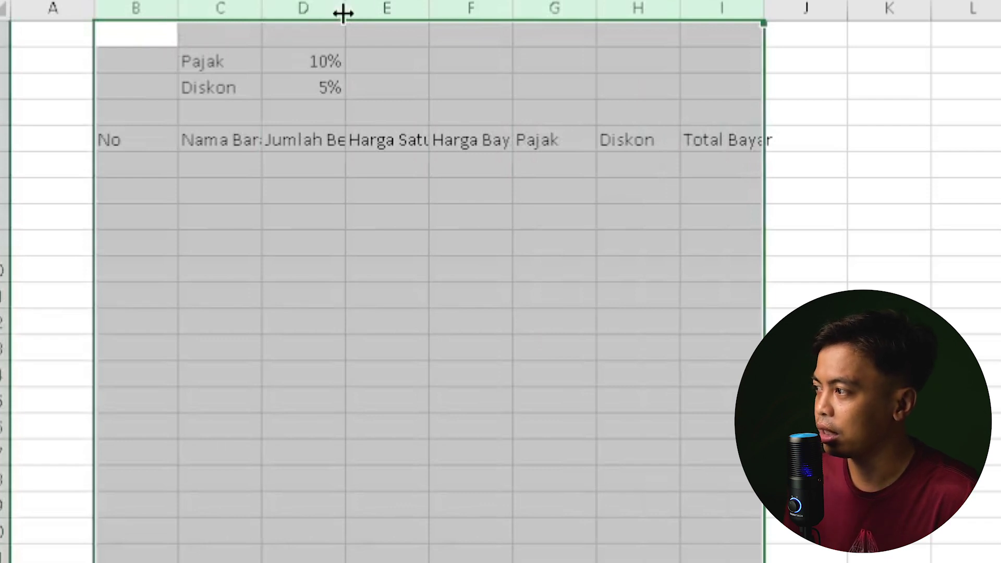
double_click(262, 9)
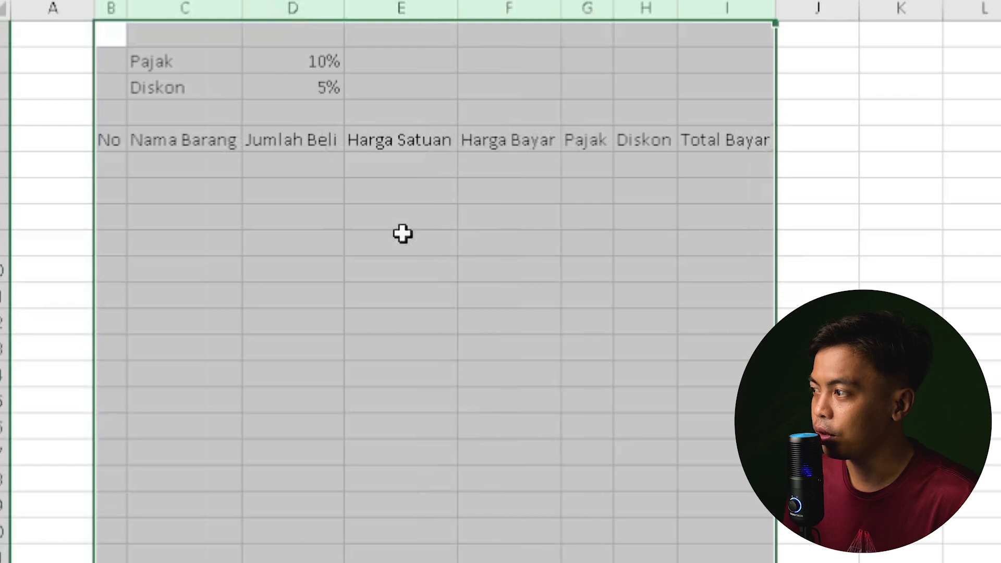
left_click(208, 187)
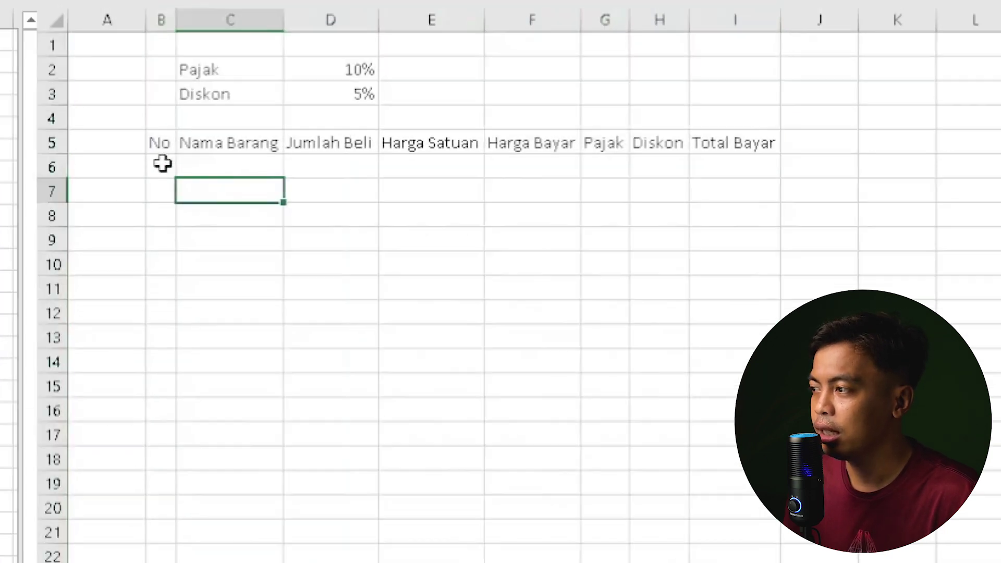
Fill B6:E6 with the first item: No 1, Avanza, Jumlah Beli 1 and Harga Satuan 197900000.
left_click(162, 164)
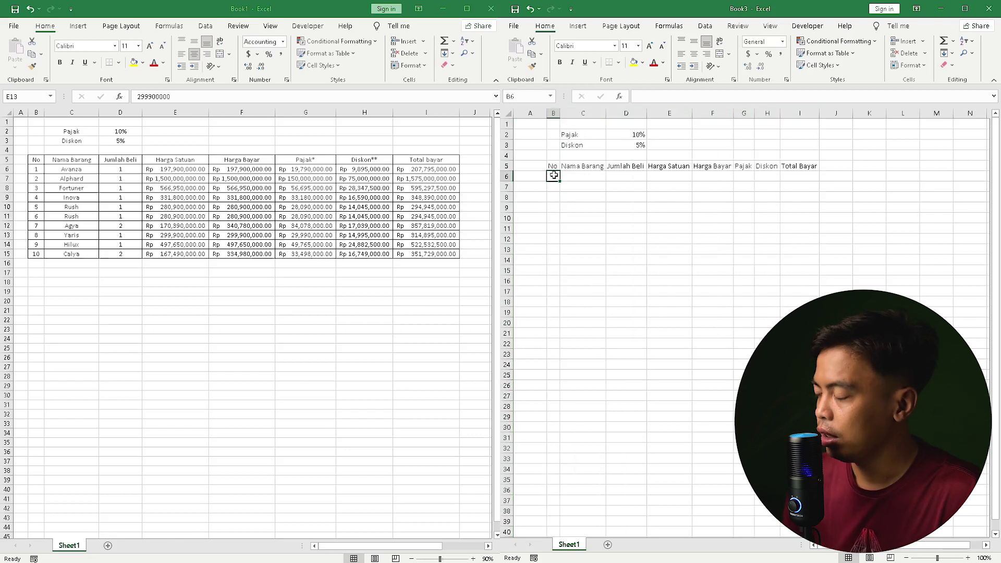
type("1")
key("Tab")
type("A")
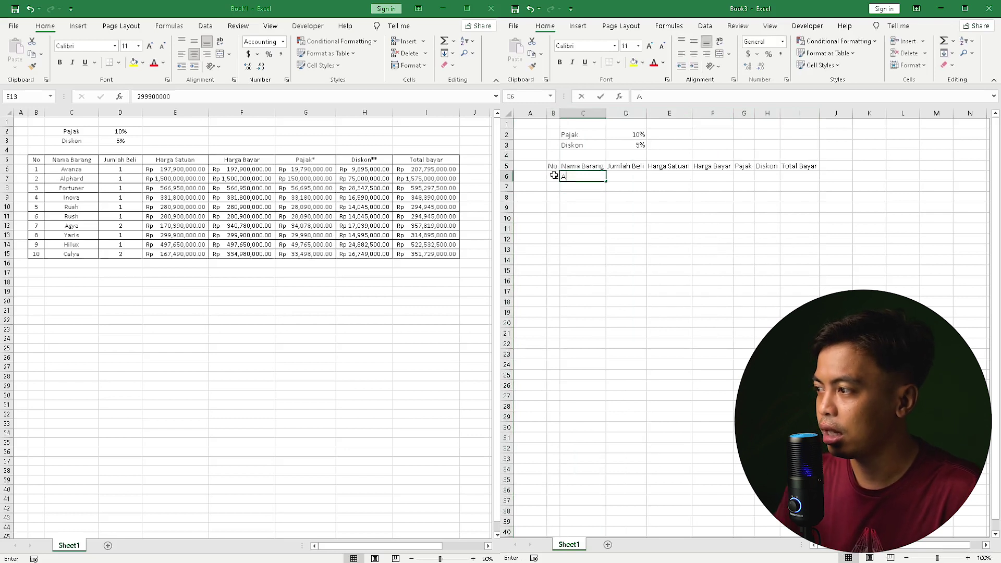
type("vanza")
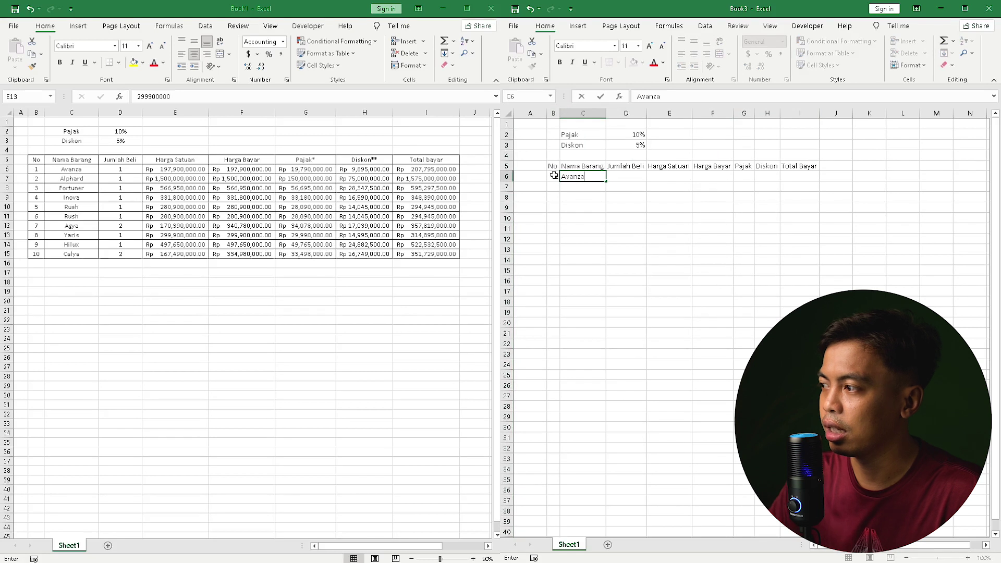
key("Tab")
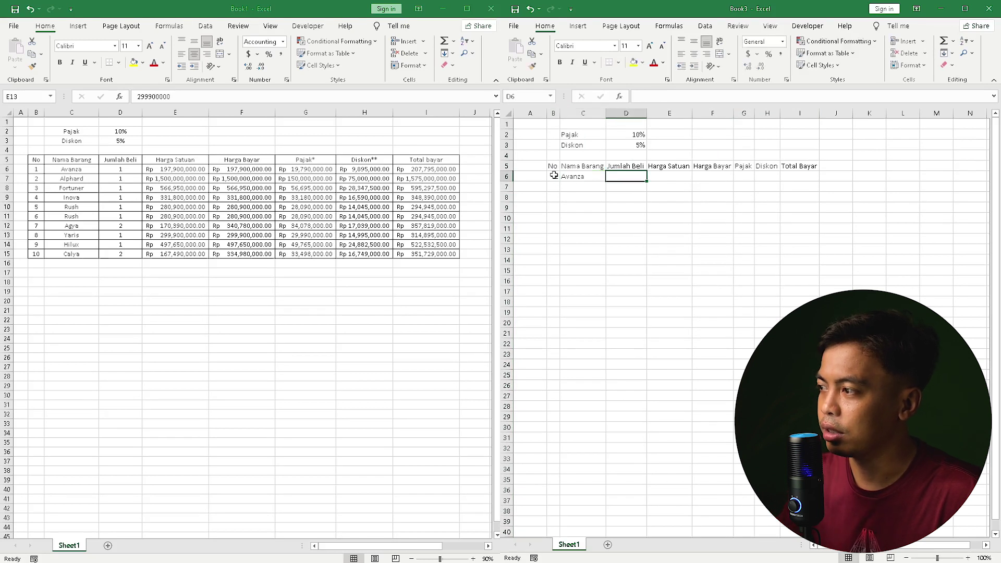
type("1")
key("Tab")
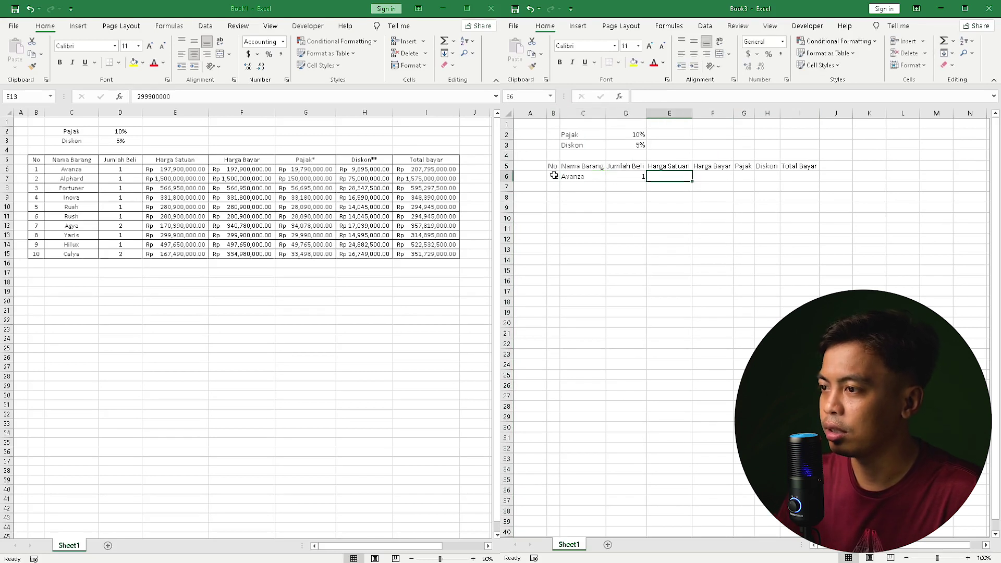
type("197900000")
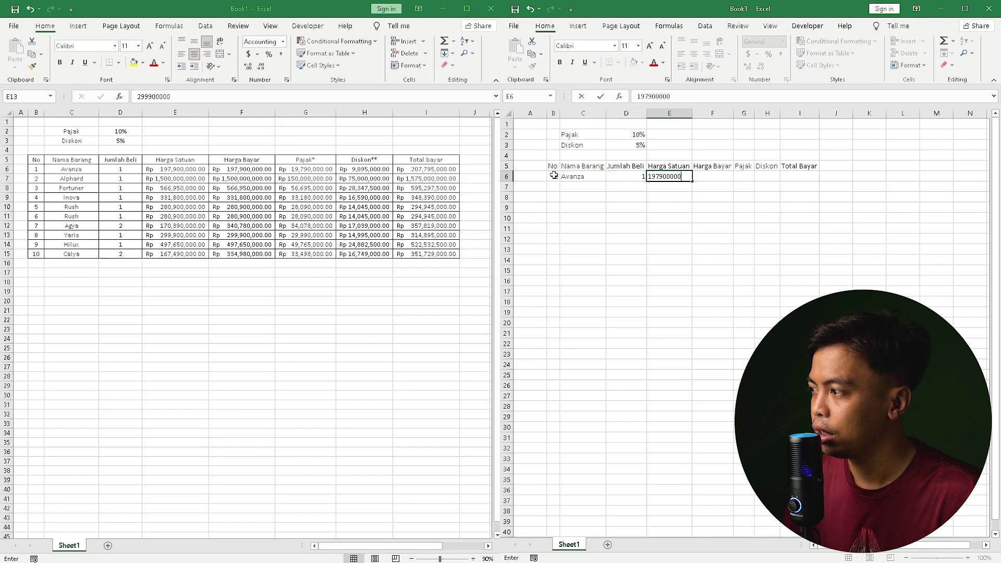
key("Return")
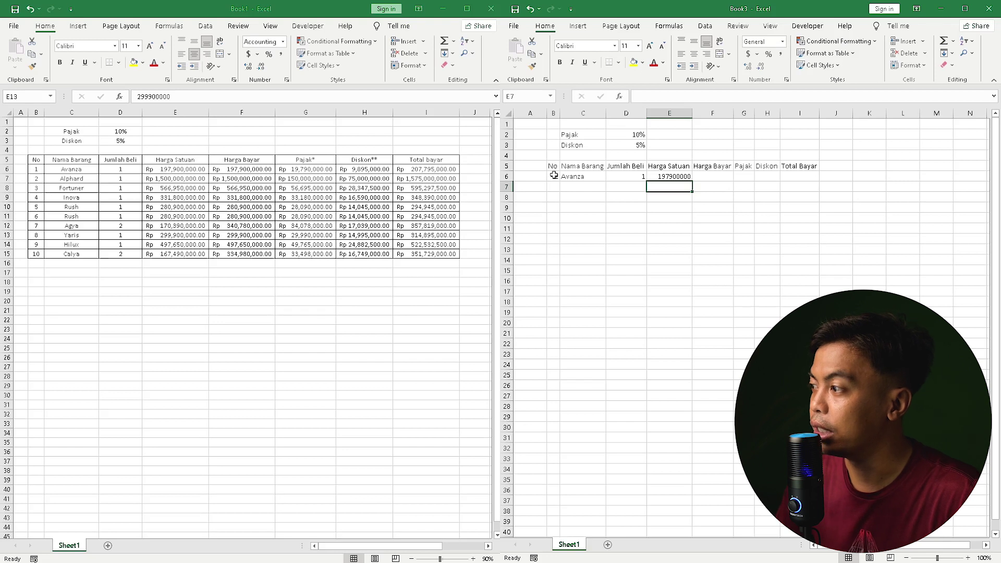
Enter 197900000 as a fixed Harga Bayar value for Avanza in F6.
key("Up")
key("Right")
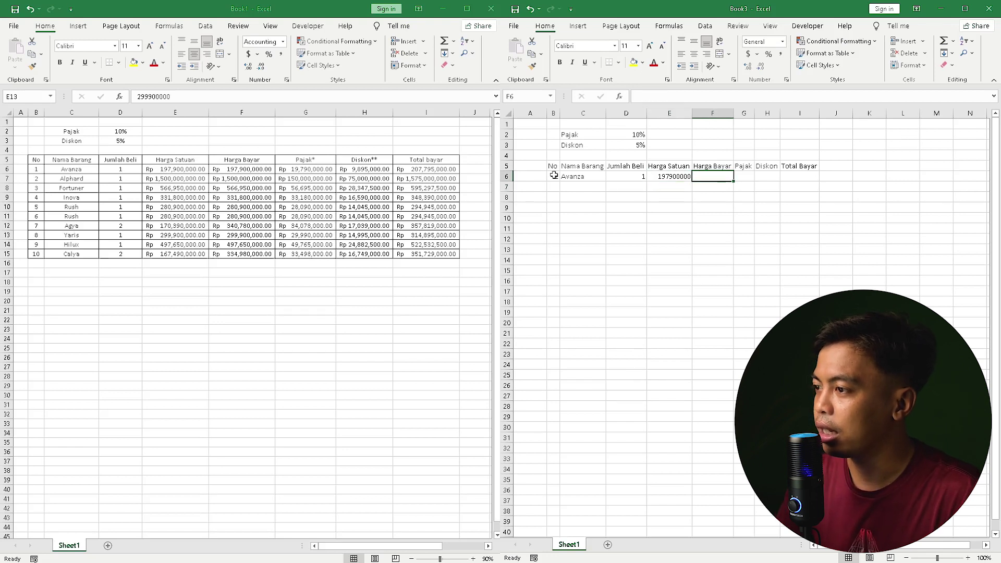
left_click(627, 179)
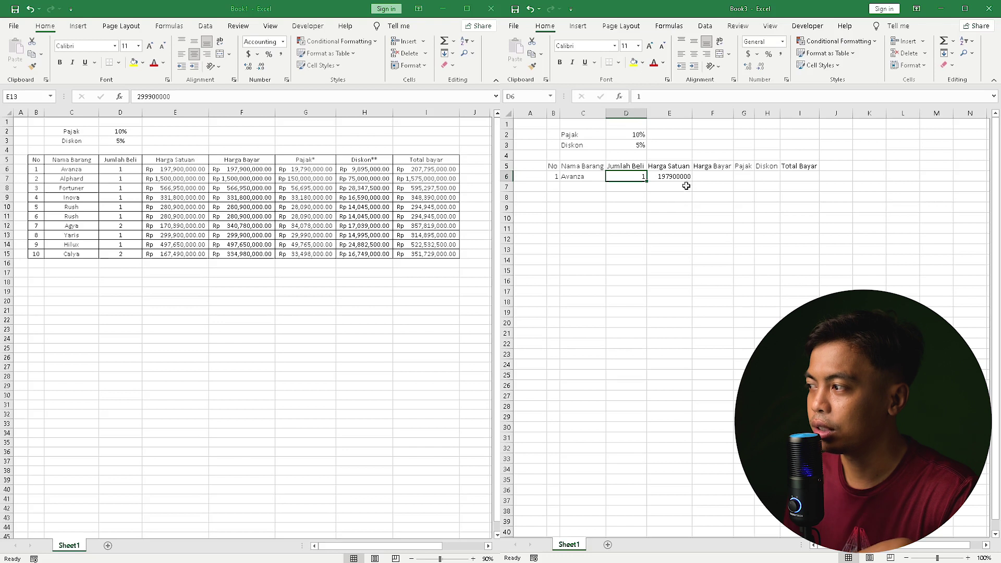
left_click(712, 177)
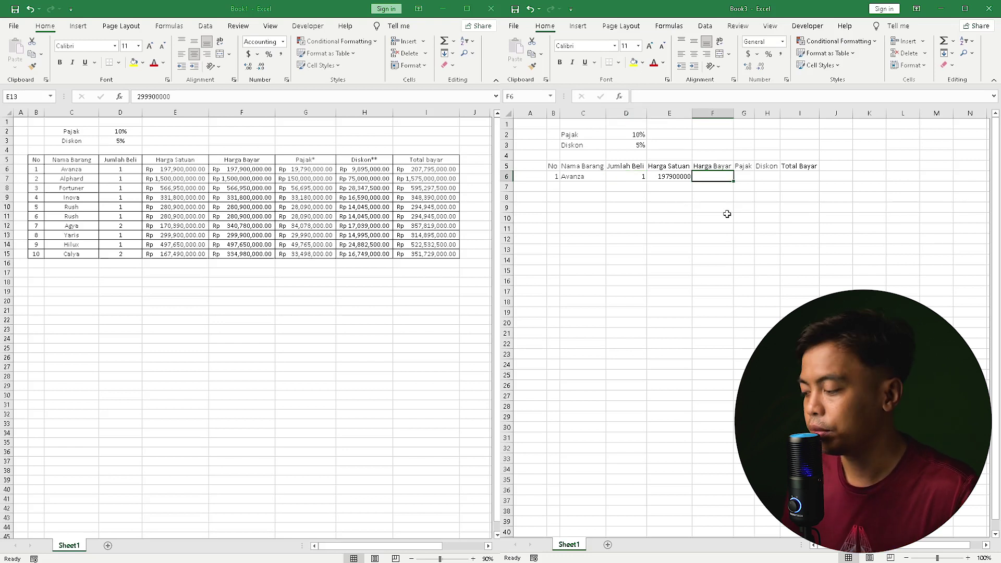
type("2")
key("BackSpace")
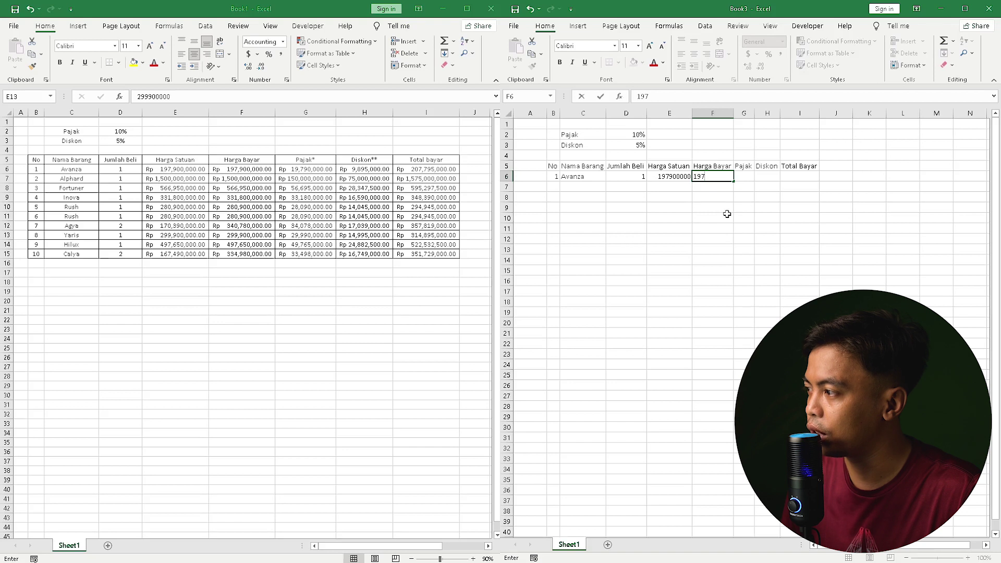
type("00000")
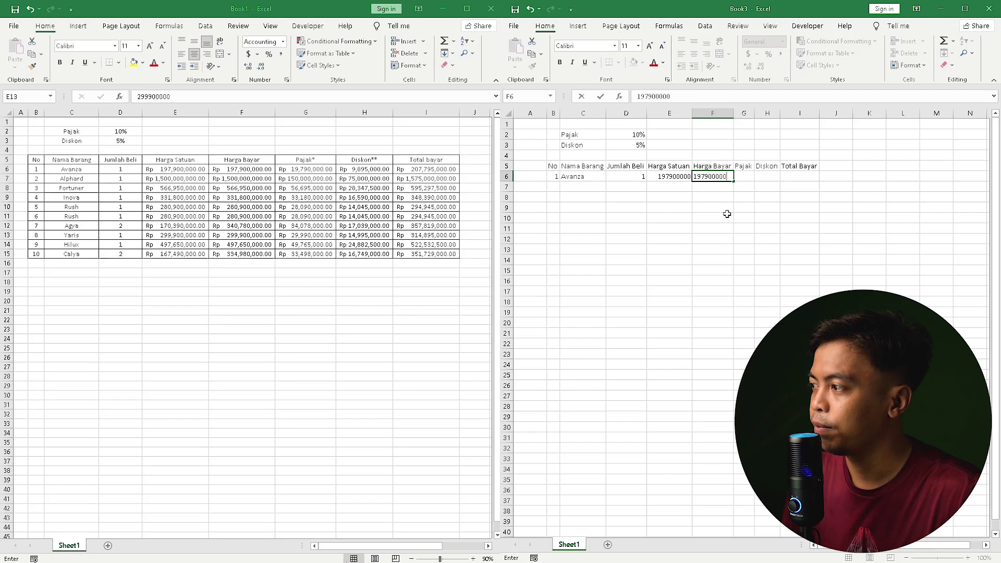
key("ctrl+Return")
Start the second item row with No 2 in B7 and Alphard in C7.
key("Down")
key("Left")
key("Left")
key("Left")
key("Left")
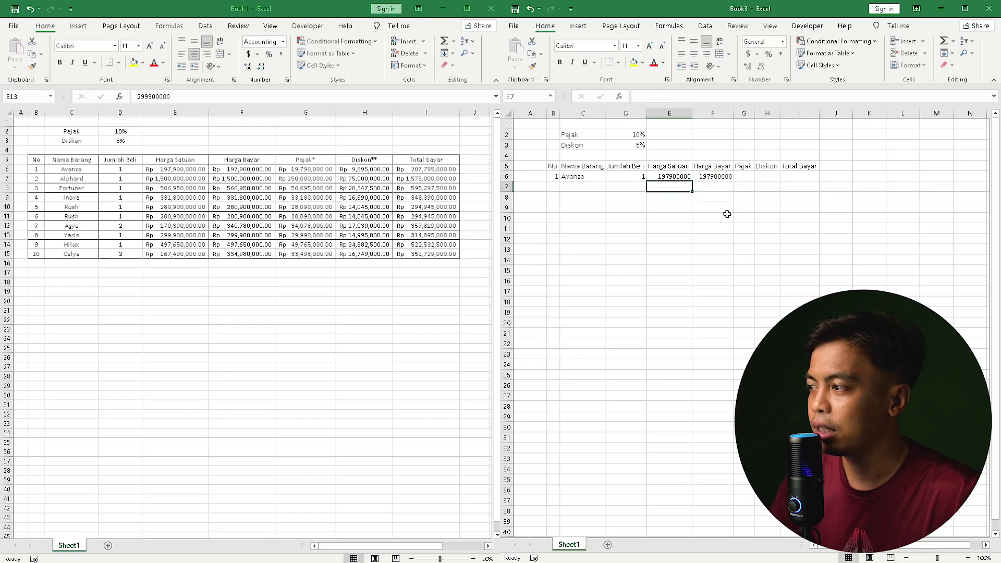
type("2")
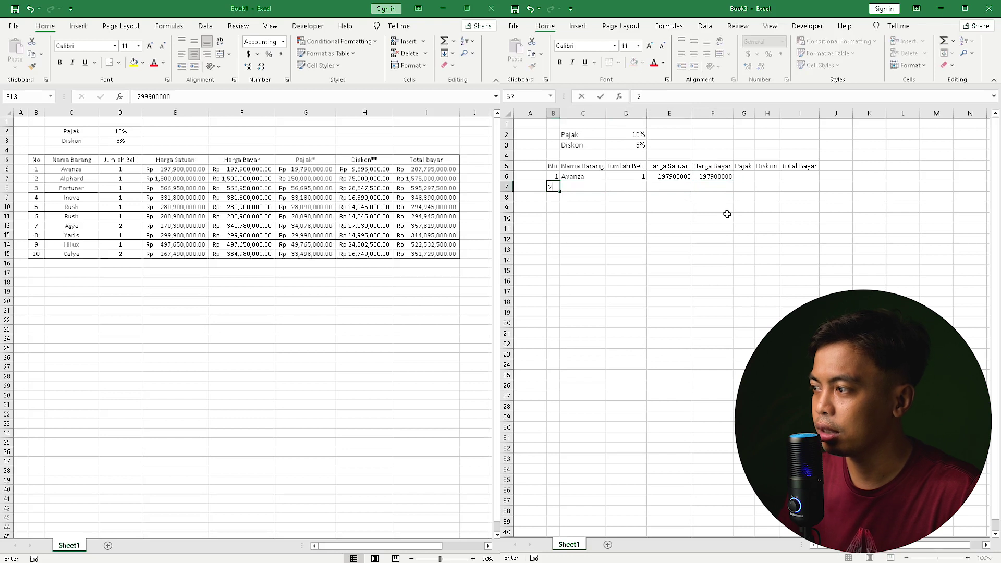
key("Tab")
type("Alphard")
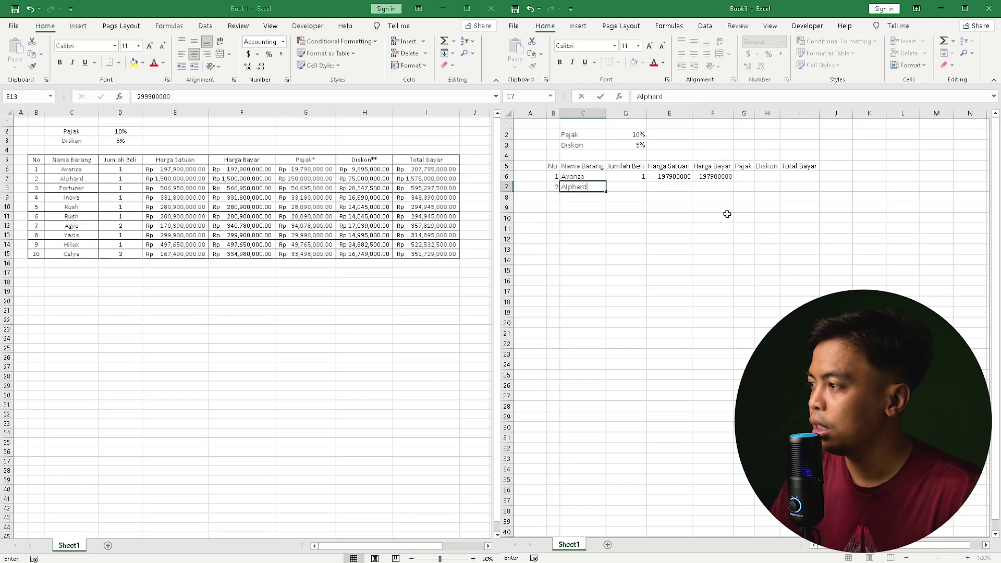
key("Tab")
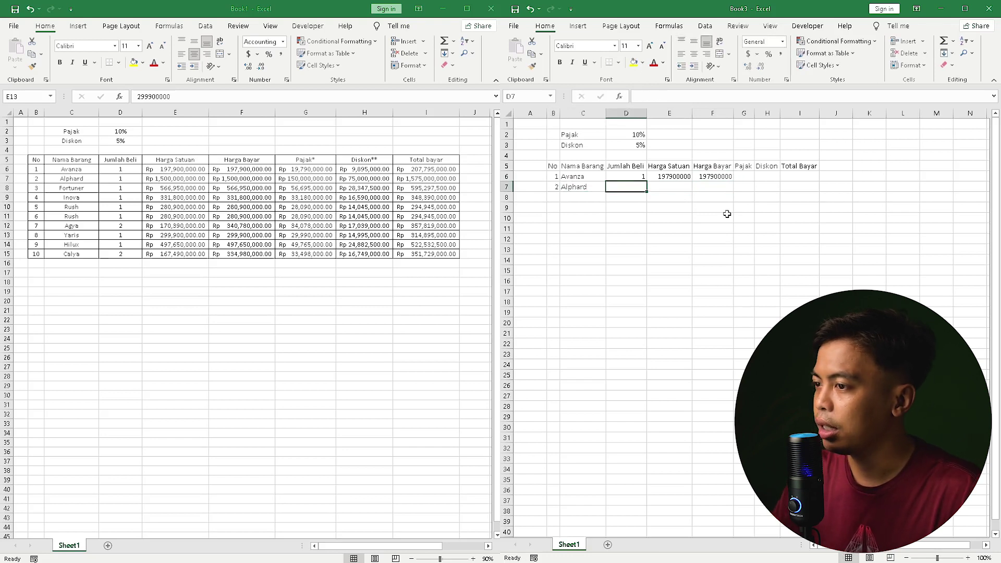
type("1")
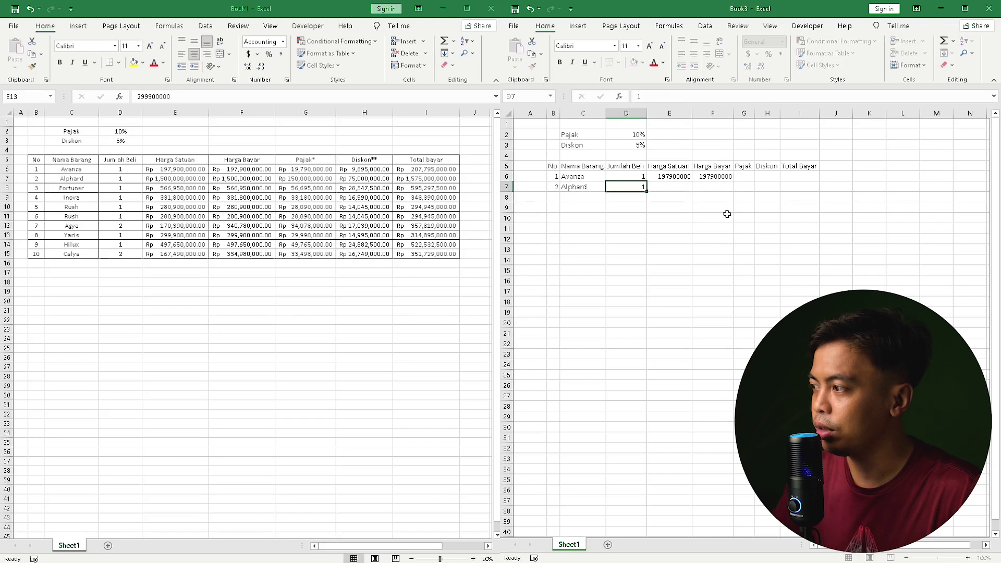
key("Tab")
type("1")
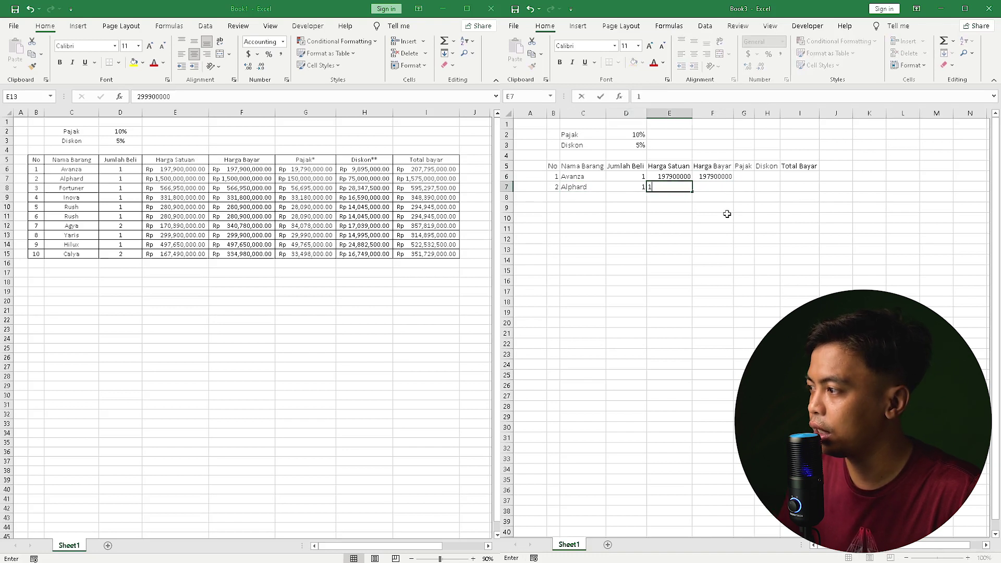
type("50000")
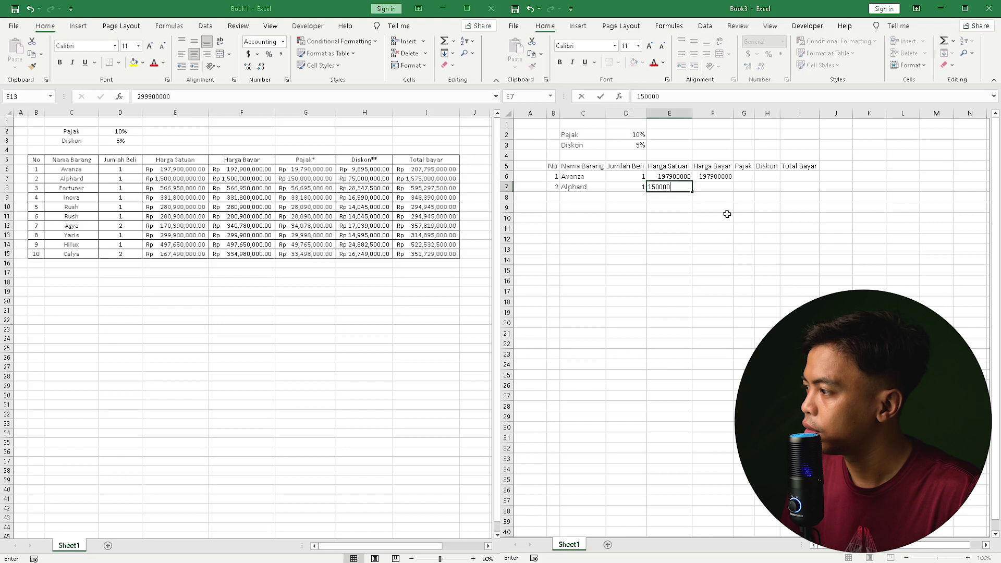
type("0000")
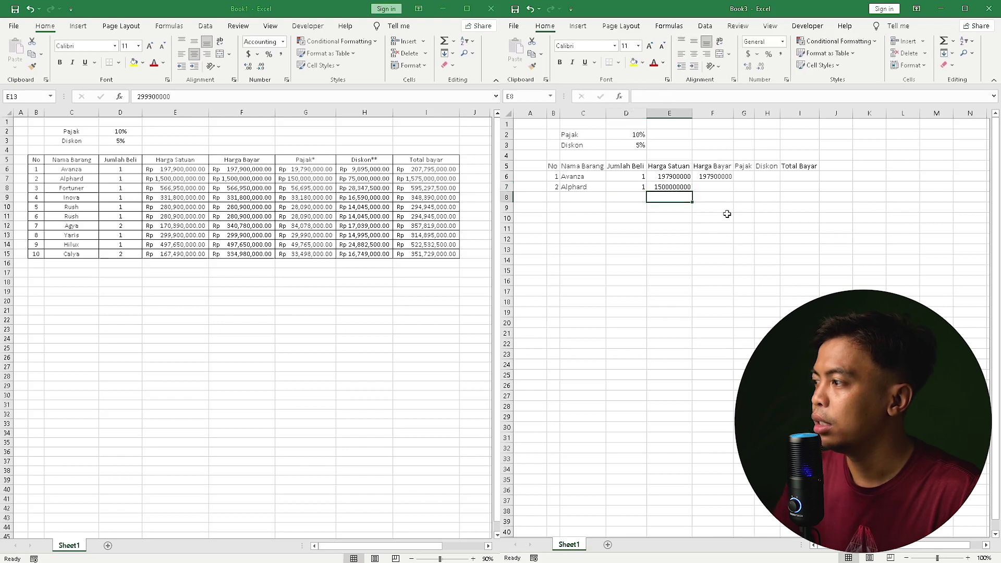
key("Tab")
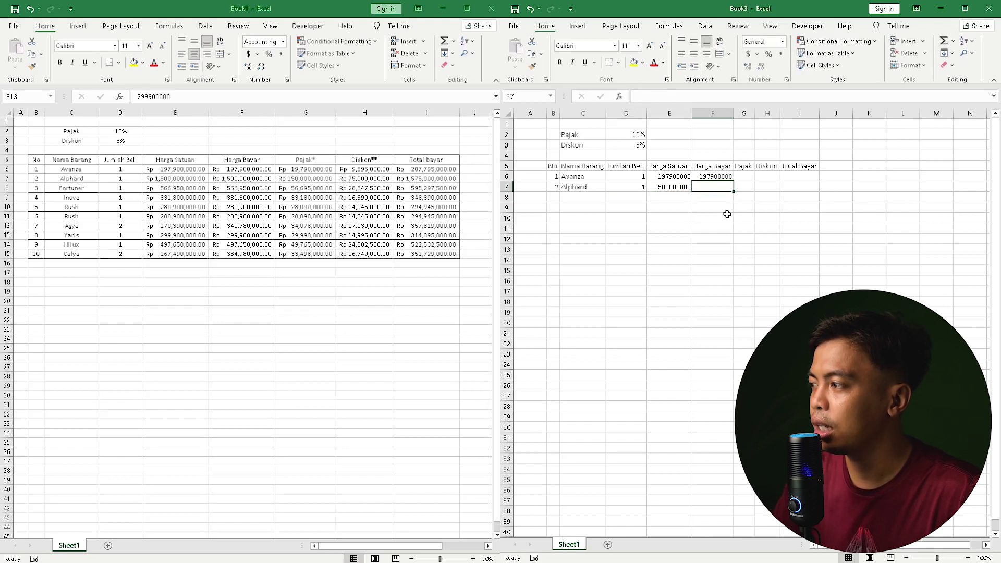
Change Alphard's Jumlah Beli in D7 to 7.
key("Left")
key("Left")
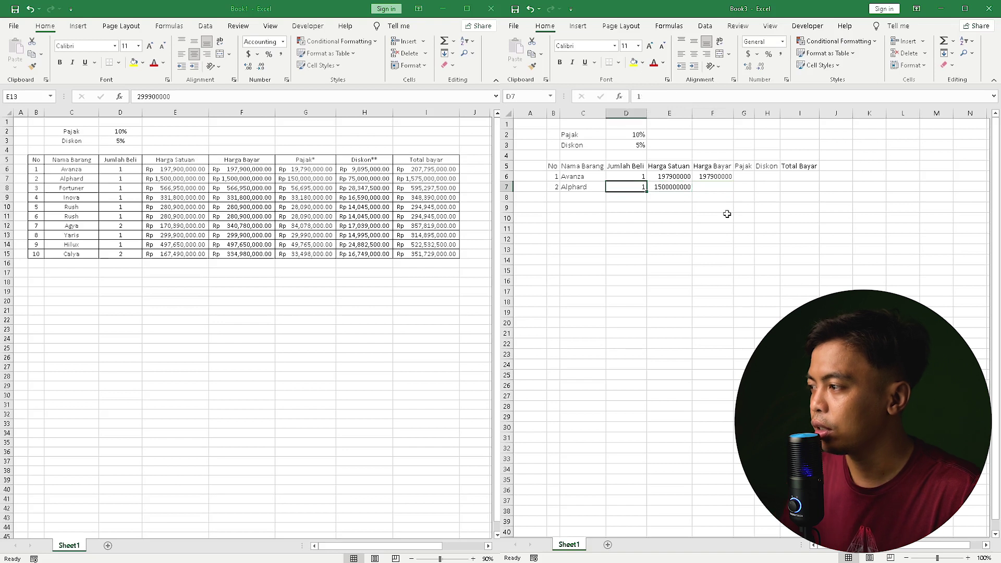
type("7")
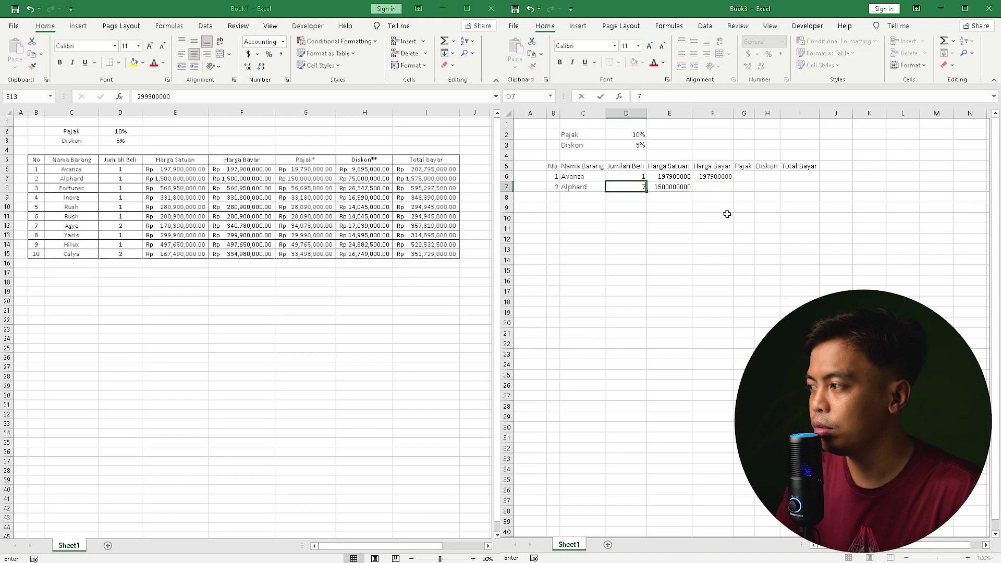
key("Right")
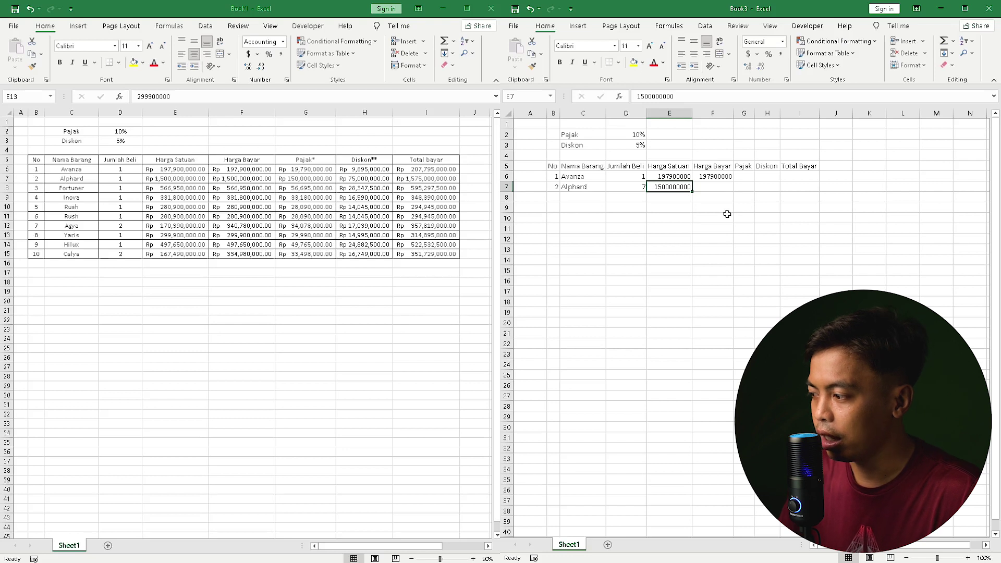
Replace Avanza's Harga Bayar in F6 with the formula =D6*E6, multiplying Jumlah Beli by Harga Satuan.
key("Right")
key("Up")
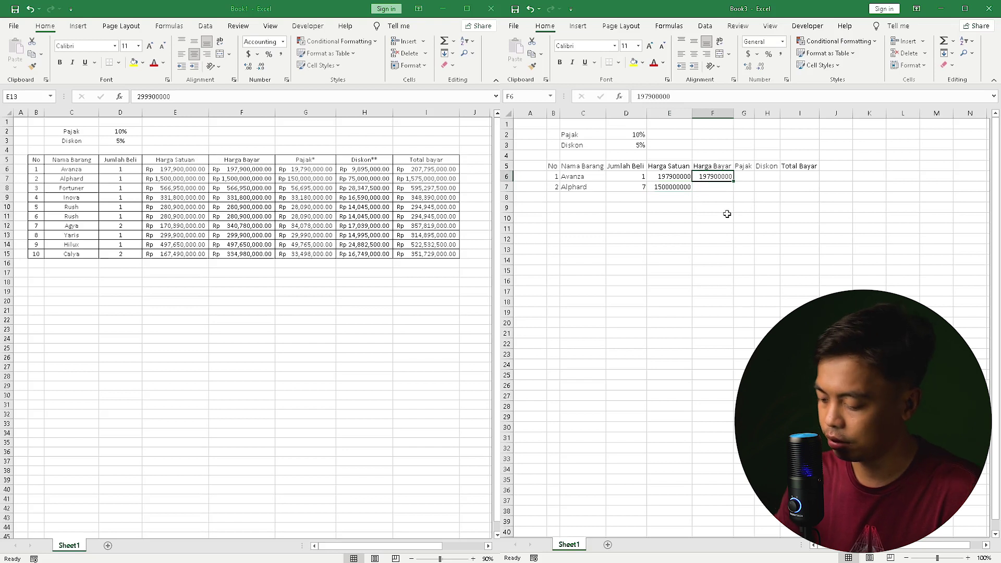
type("=")
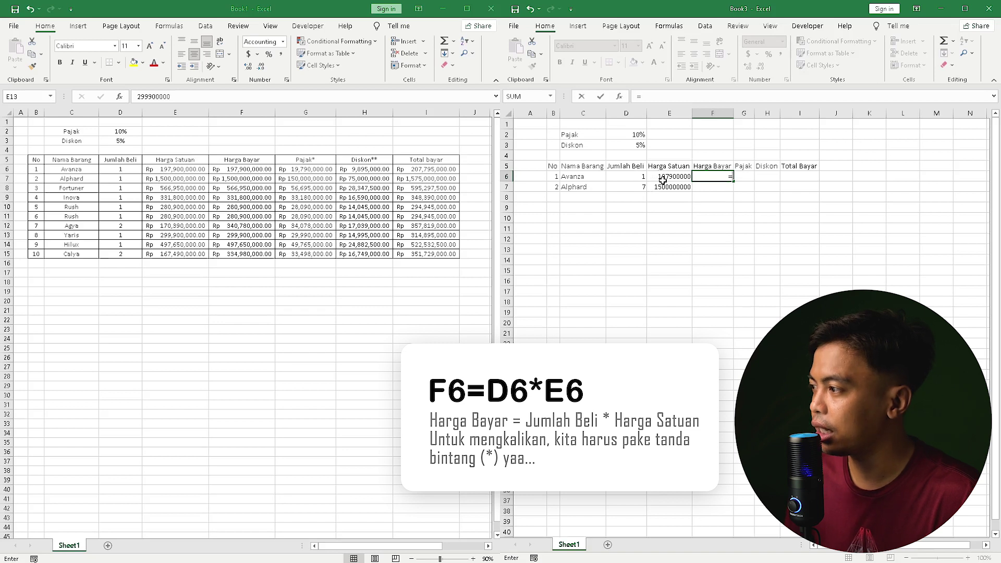
left_click(637, 177)
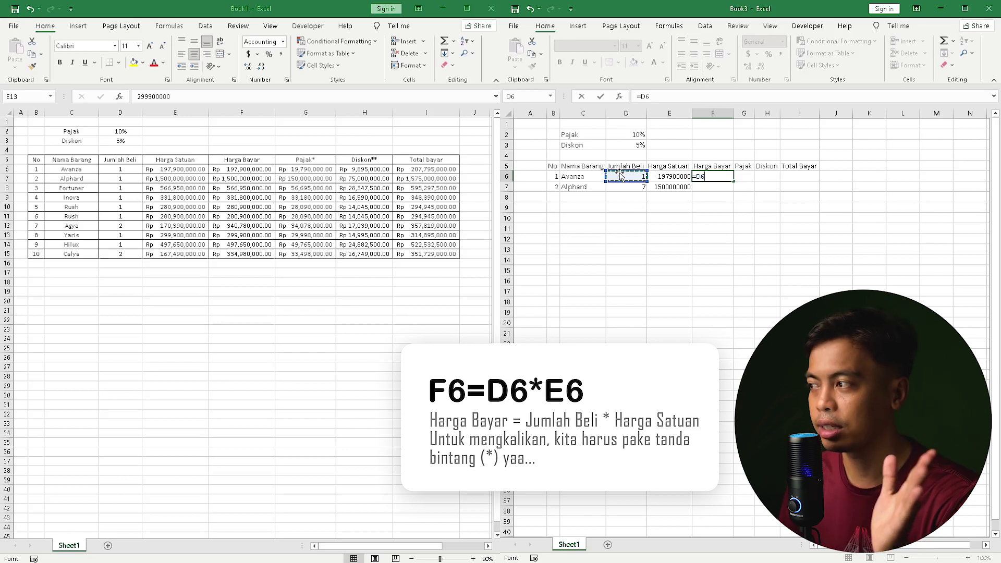
type("*")
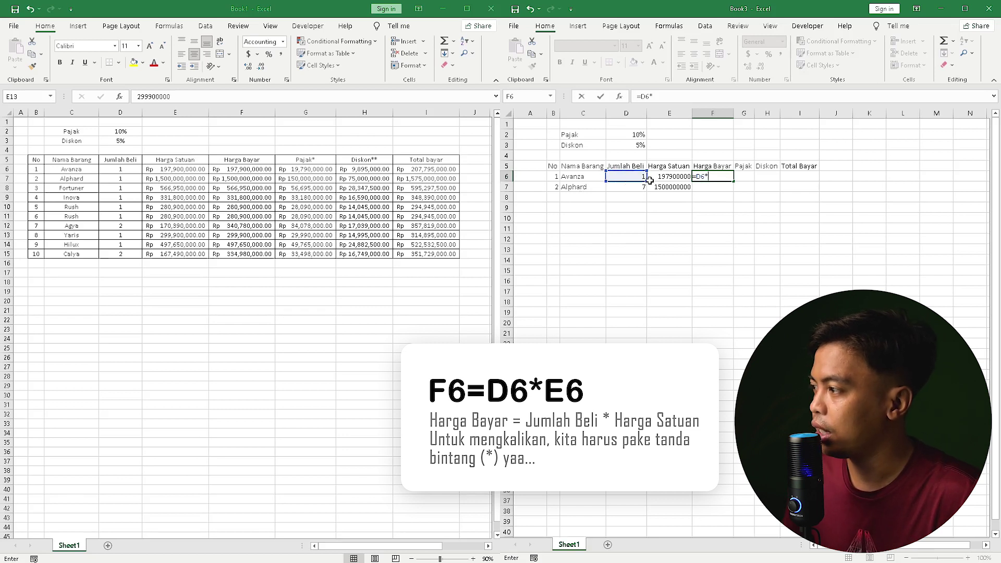
left_click(678, 178)
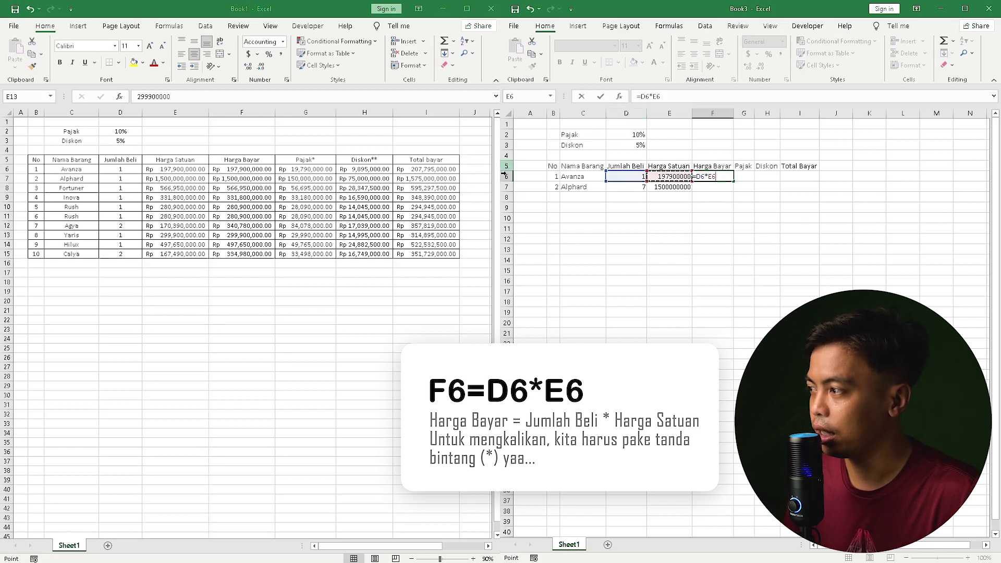
key("Return")
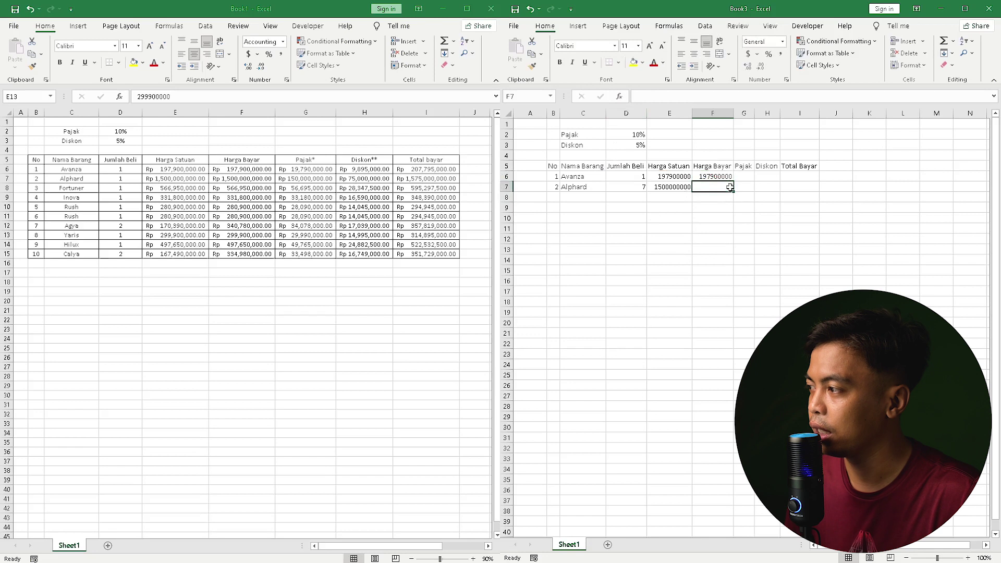
Fill the Harga Bayar formula from F6 down to F7 and AutoFit column F to its contents.
left_click(719, 178)
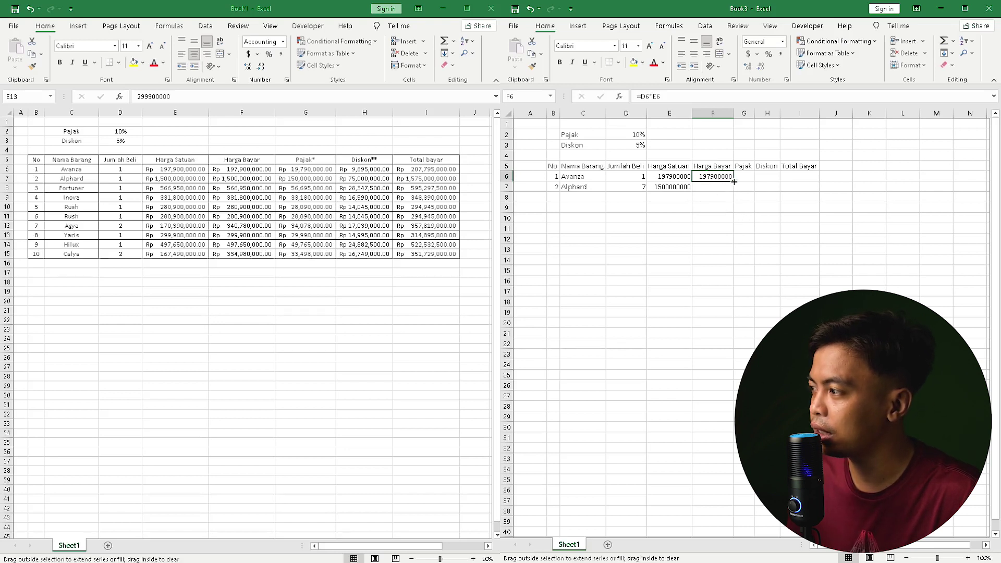
left_click_drag(735, 181, 734, 192)
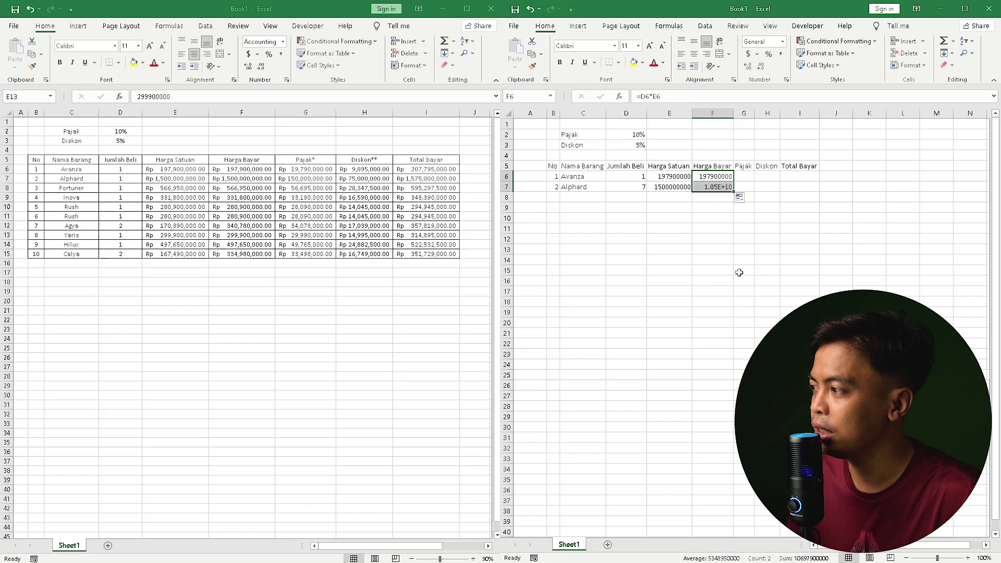
left_click(723, 219)
left_click(719, 188)
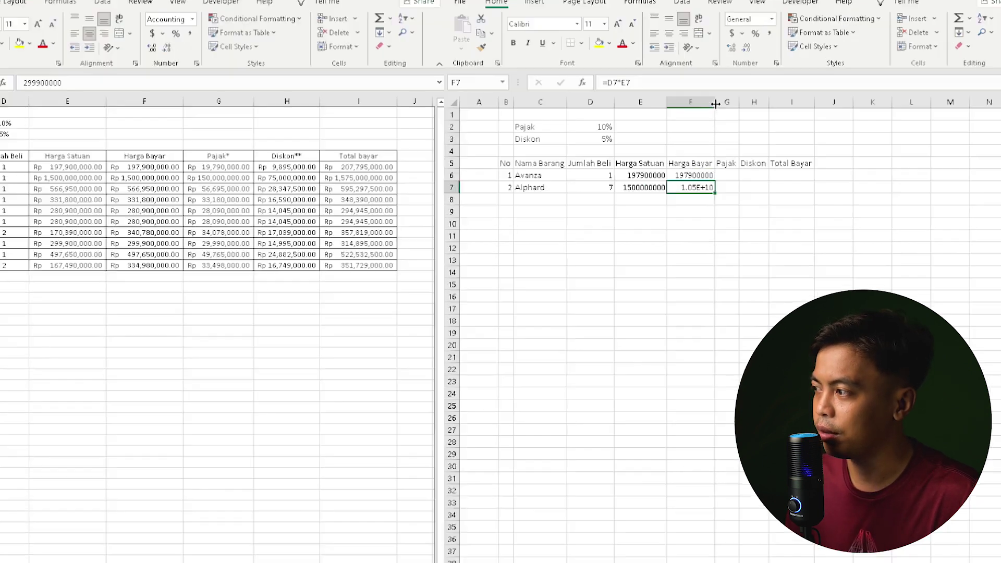
double_click(734, 115)
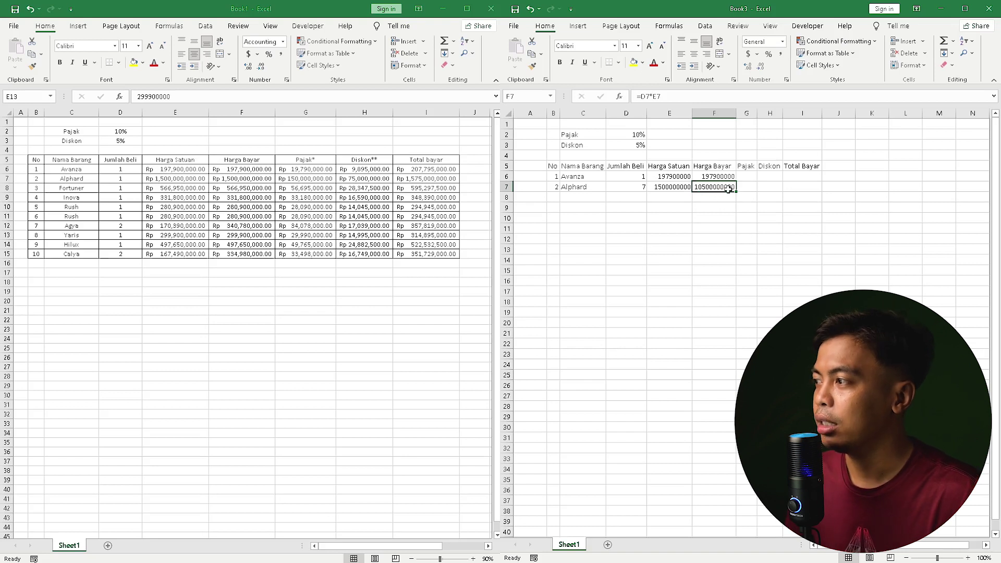
left_click(720, 175)
left_click(720, 190)
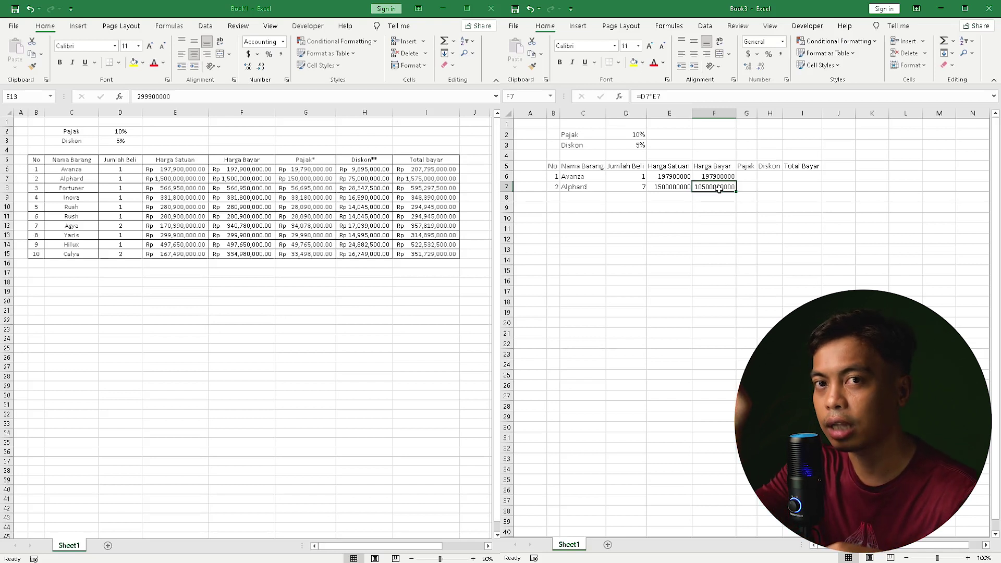
Enter the formula =D2*F6 in G6 to calculate Avanza's Pajak from the tax percentage and Harga Bayar.
left_click(748, 176)
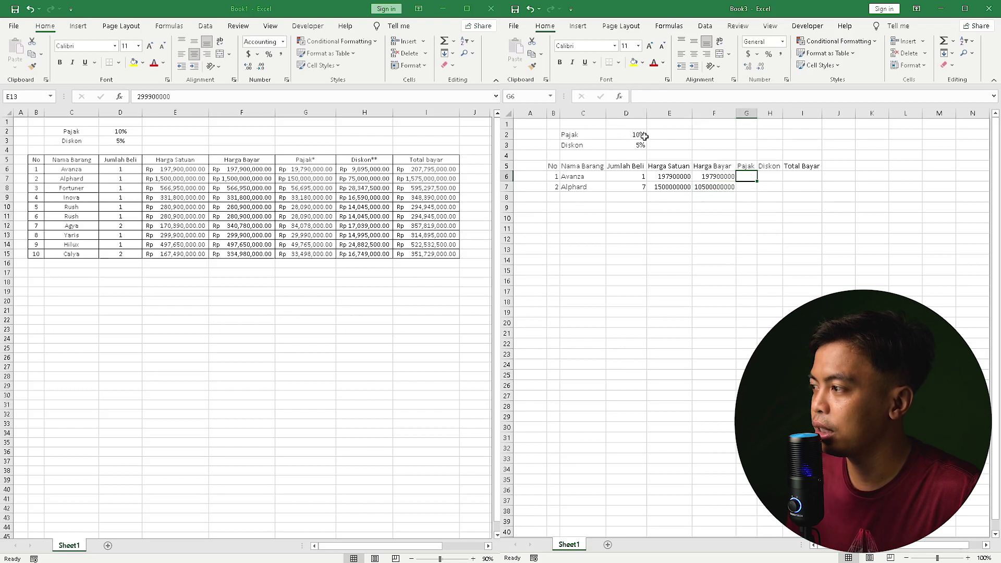
left_click(679, 178)
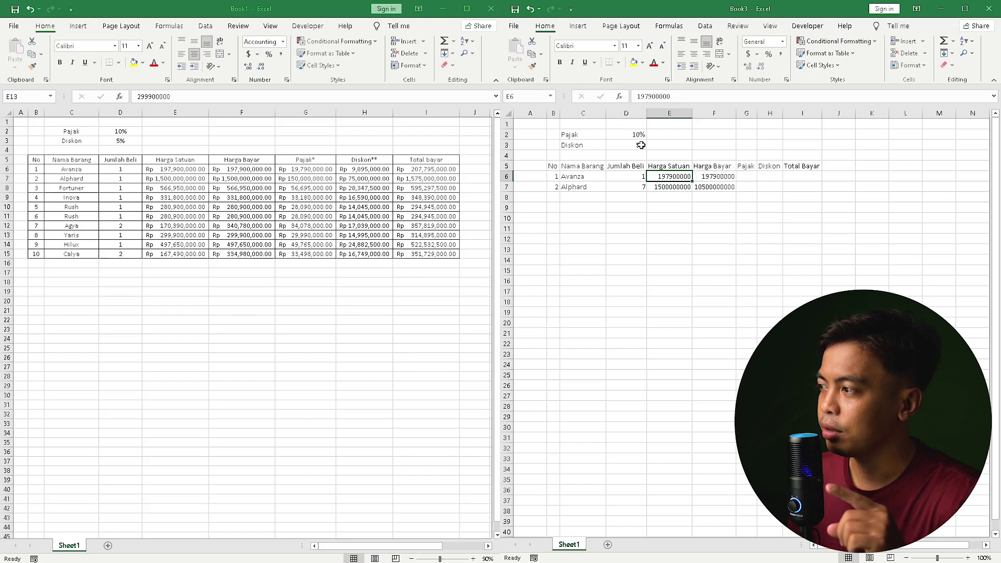
left_click(714, 168)
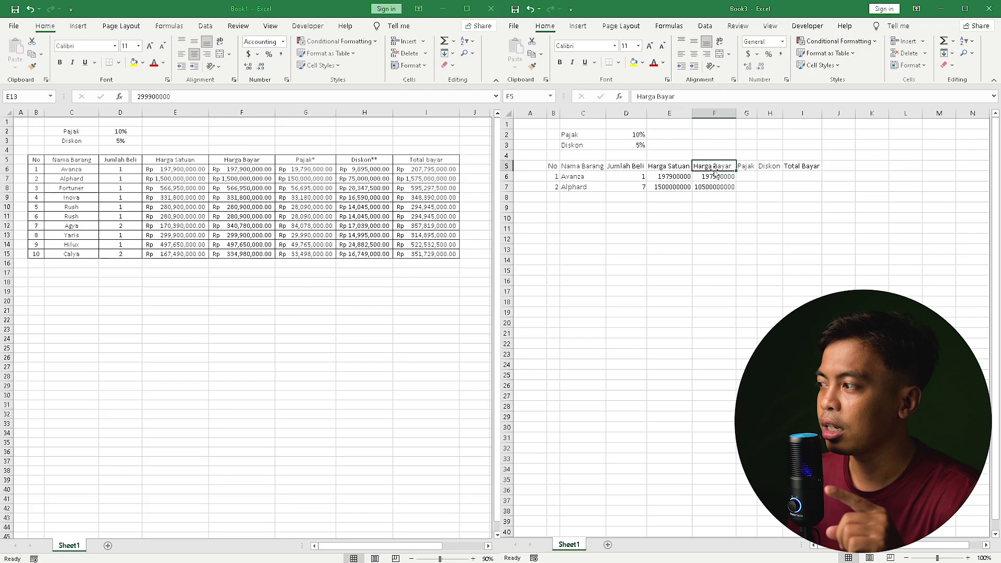
left_click(747, 176)
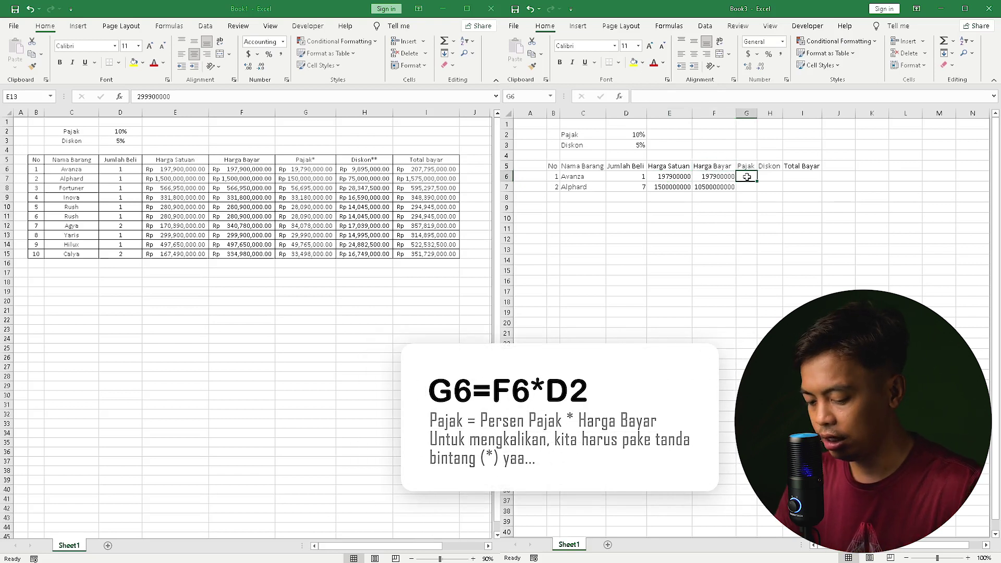
type("=")
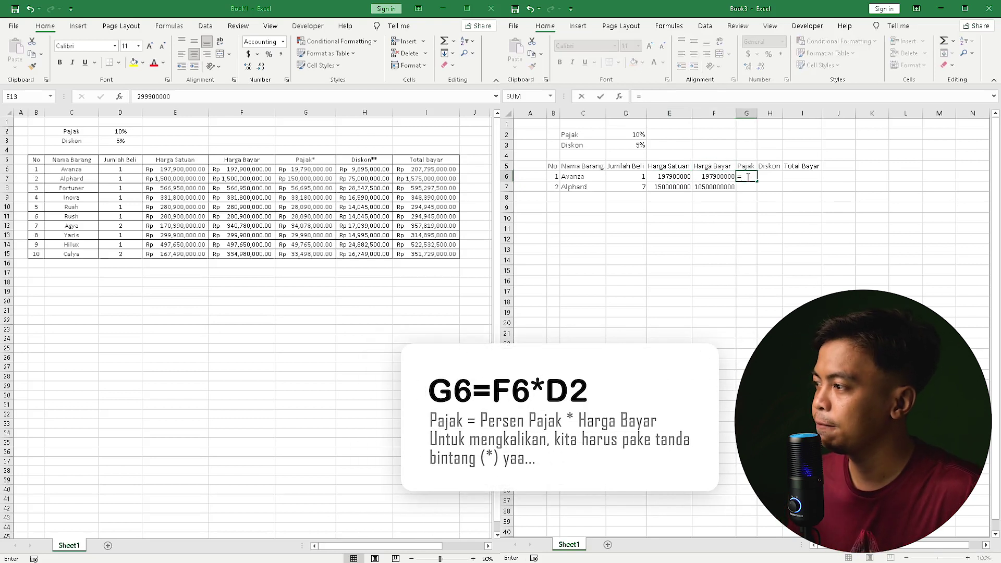
left_click(630, 134)
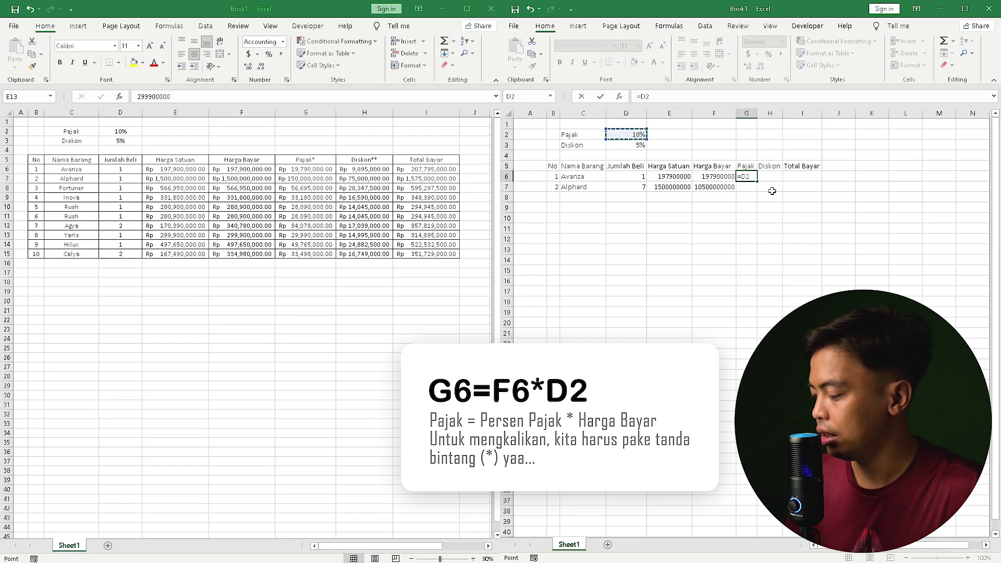
type("*")
left_click(726, 176)
key("Return")
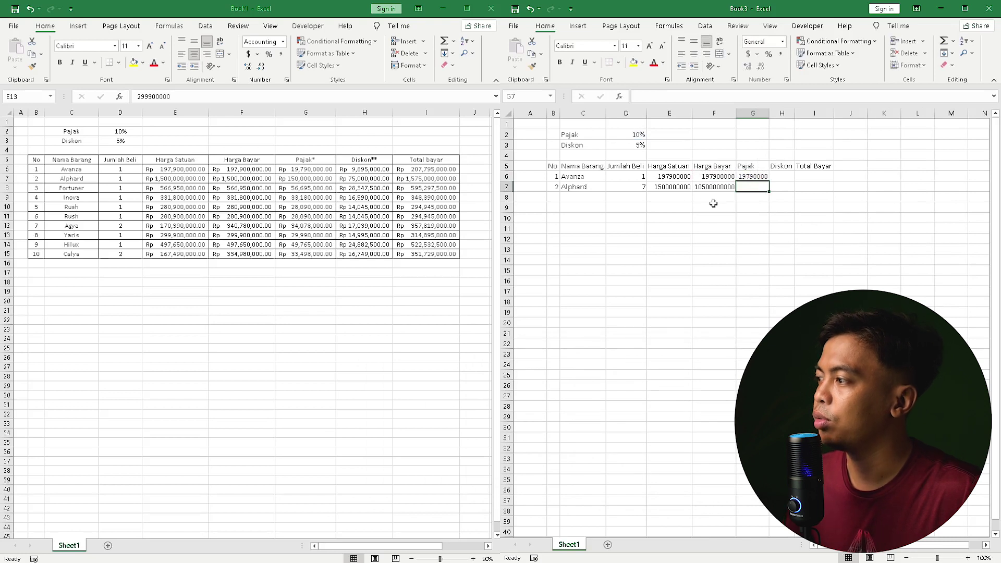
Fill the relative-reference Pajak formula from G6 down to G7 and AutoFit column G to its contents.
left_click(726, 178)
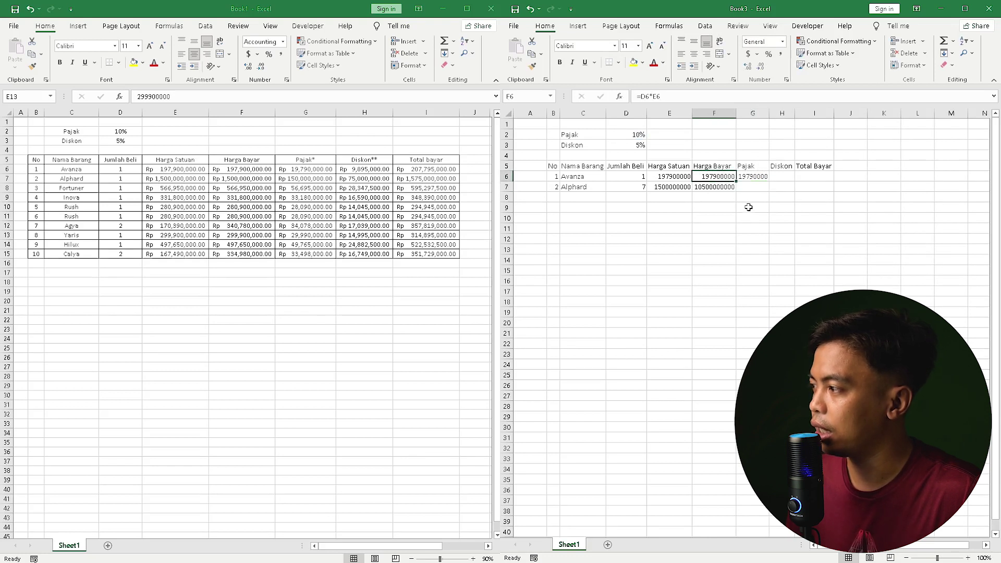
left_click(756, 176)
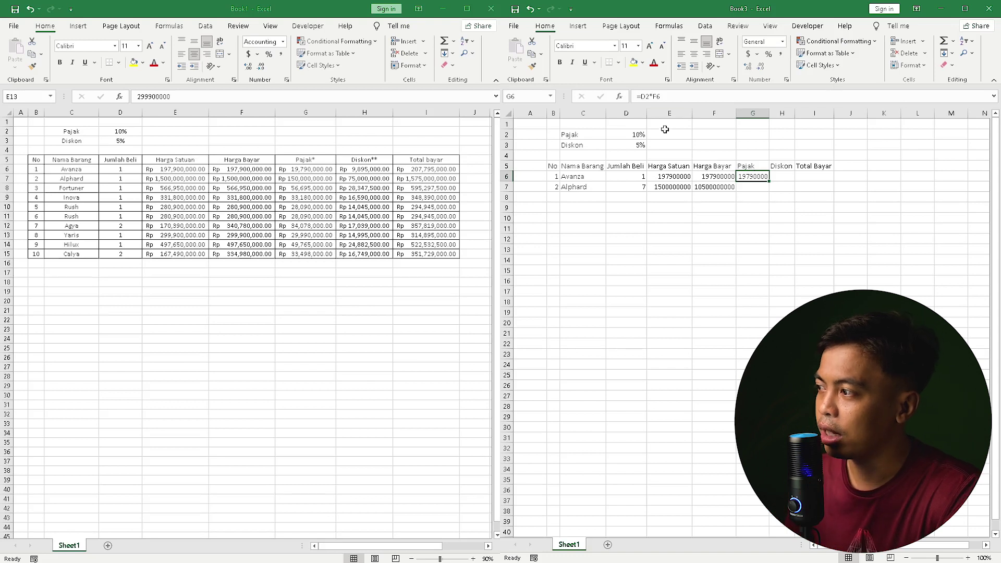
left_click(644, 134)
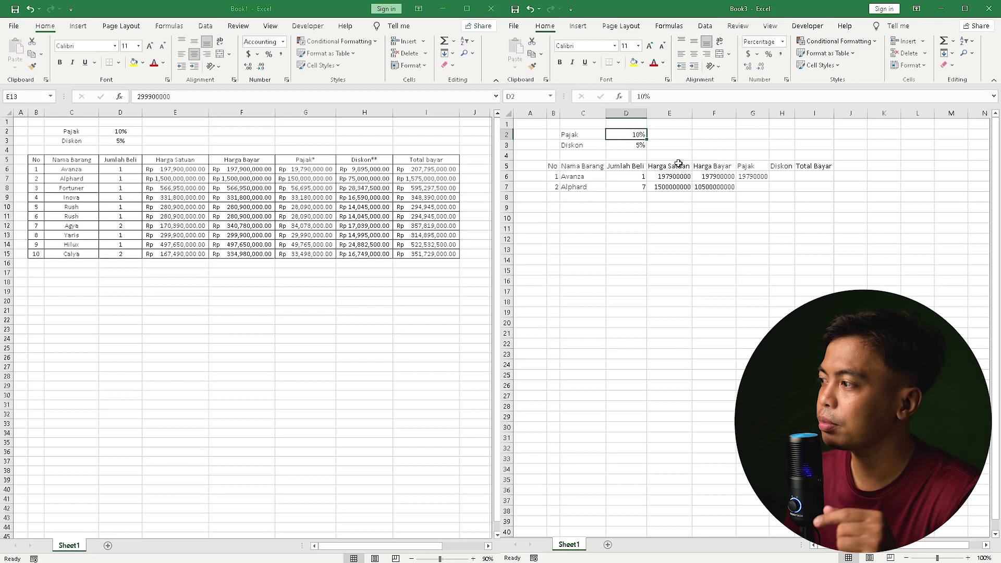
left_click(765, 176)
left_click_drag(769, 181, 771, 192)
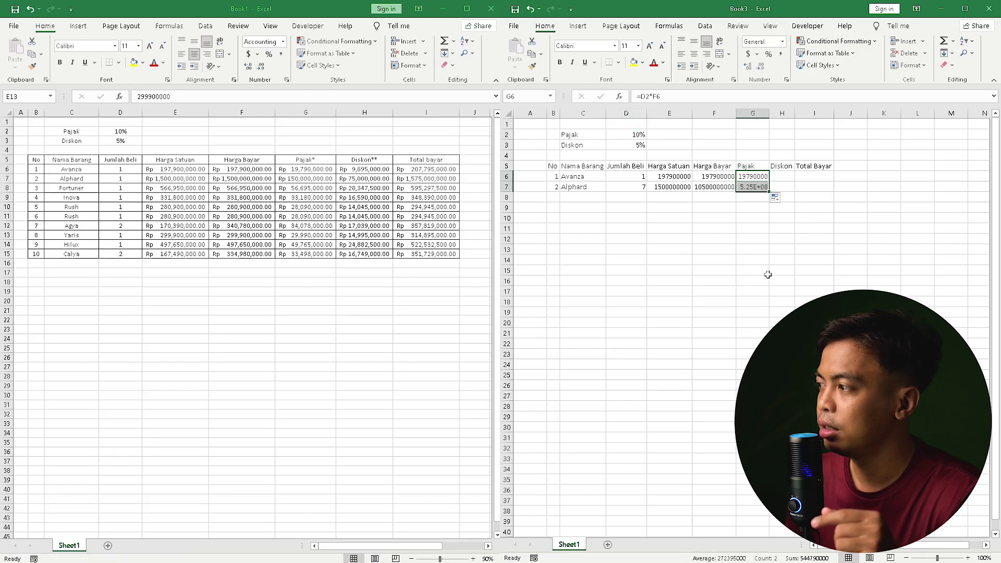
double_click(769, 113)
left_click(767, 200)
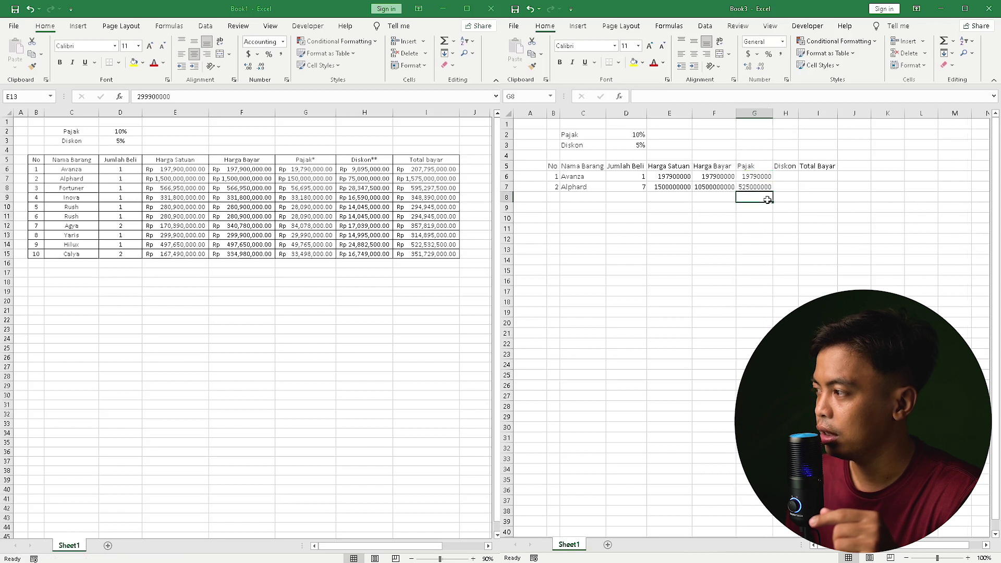
key("Up")
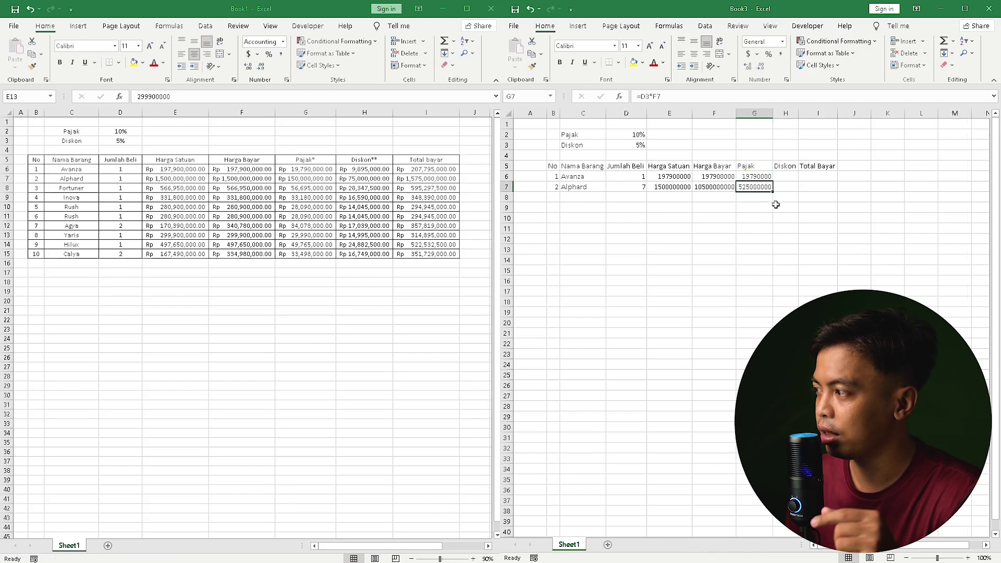
Enter the formula =D3*F6 in H6 to calculate Avanza's Diskon from the discount percentage and Harga Bayar.
left_click(787, 176)
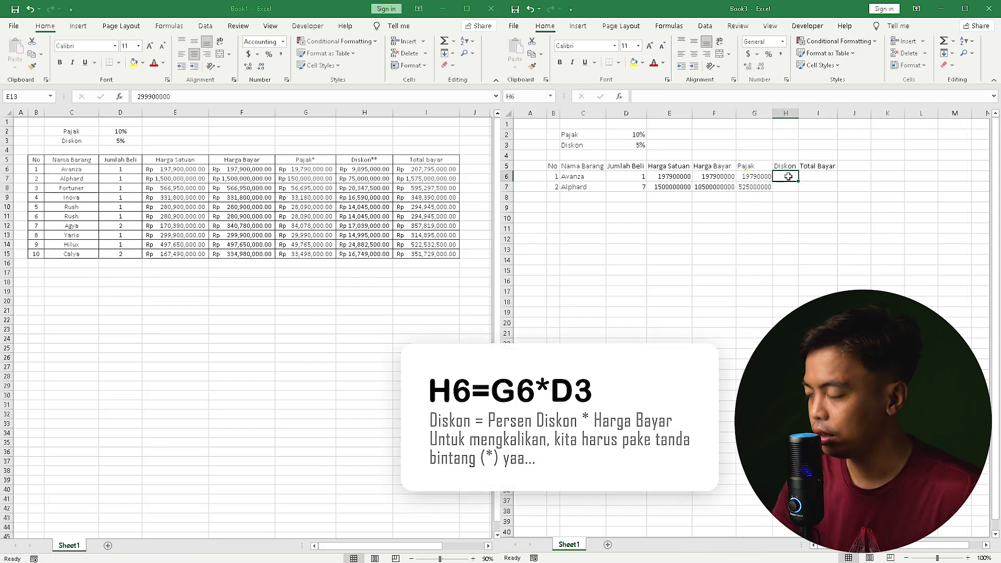
type("=")
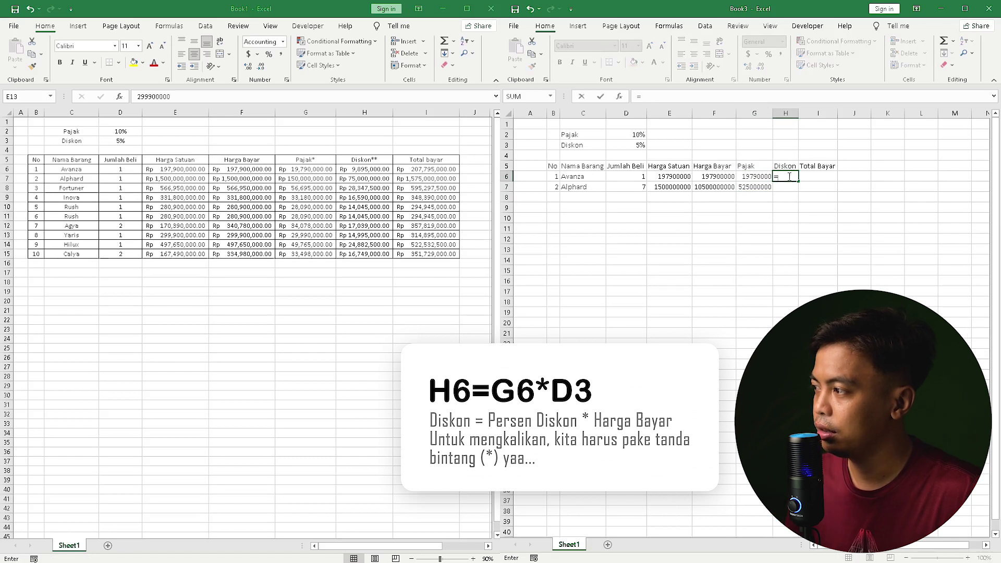
left_click(632, 147)
type("*")
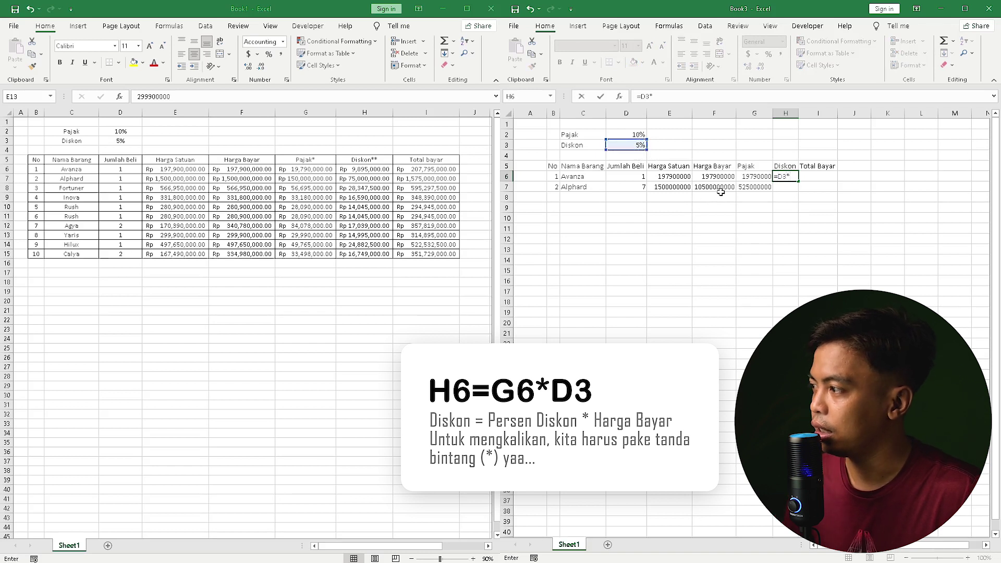
left_click(717, 177)
key("Return")
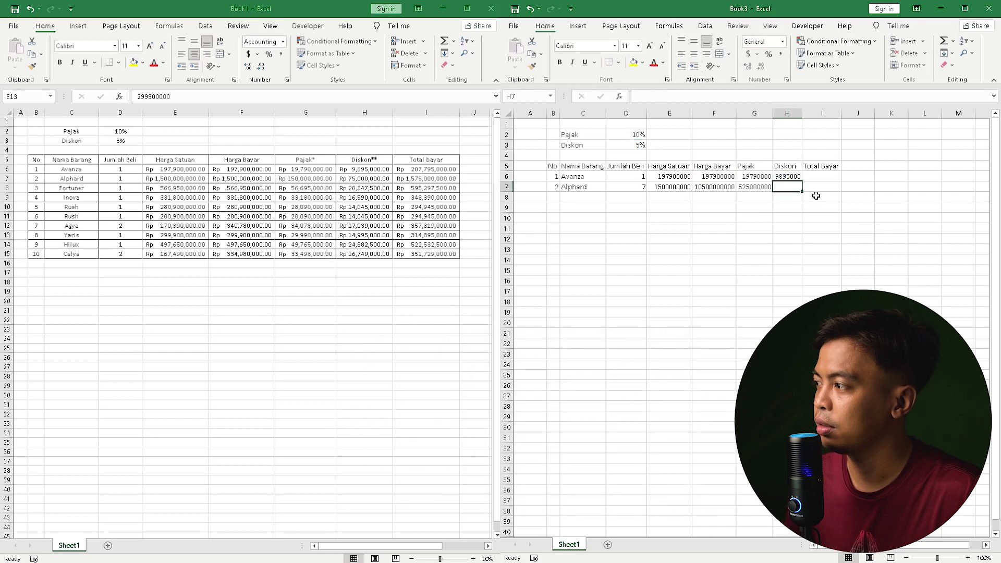
Fill the Diskon formula from H6 down to H7 for Alphard.
left_click(795, 177)
left_click_drag(804, 182, 804, 192)
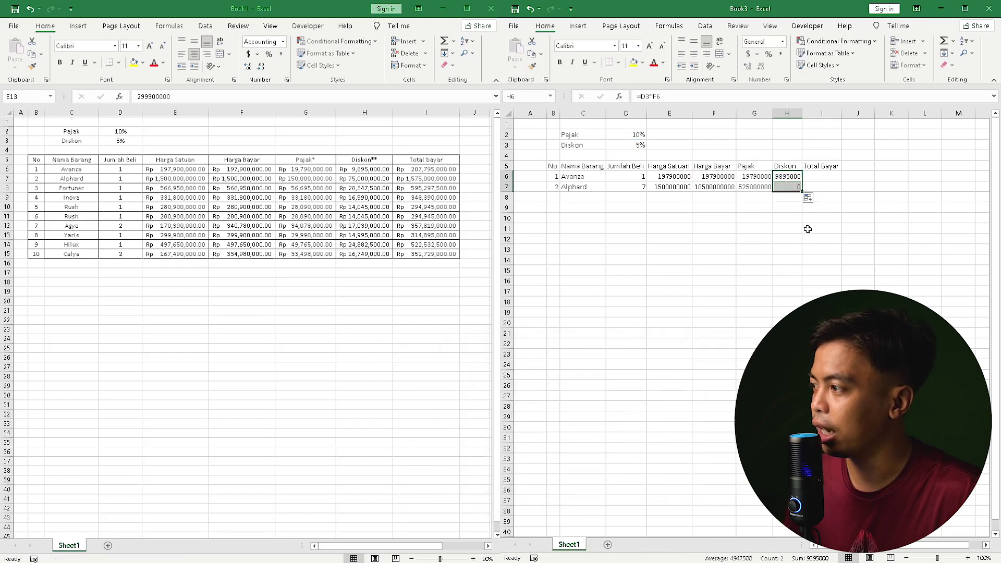
left_click(808, 230)
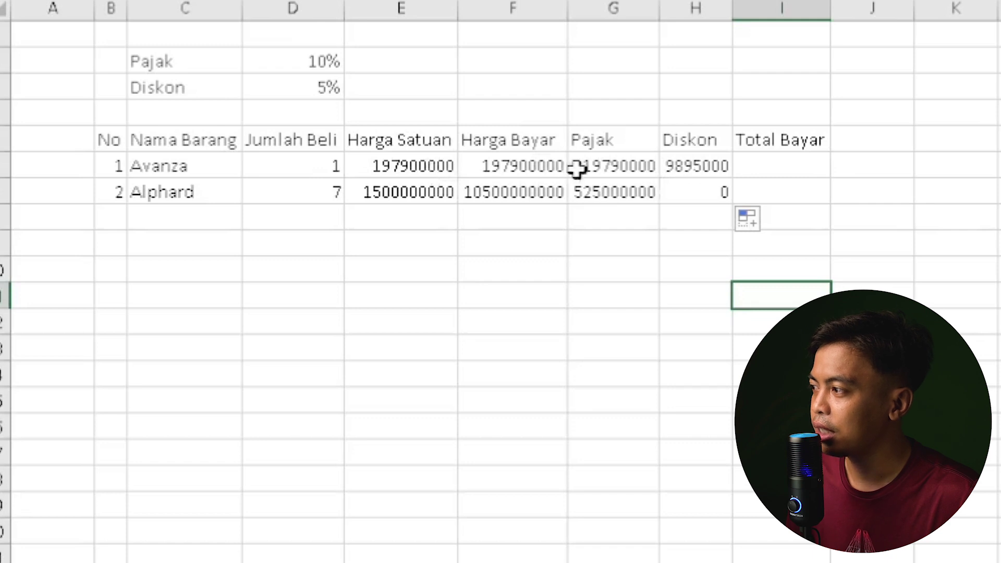
Examine which cells the Diskon formulas in H6 and H7 and Alphard's Pajak formula in G7 refer to.
left_click(715, 167)
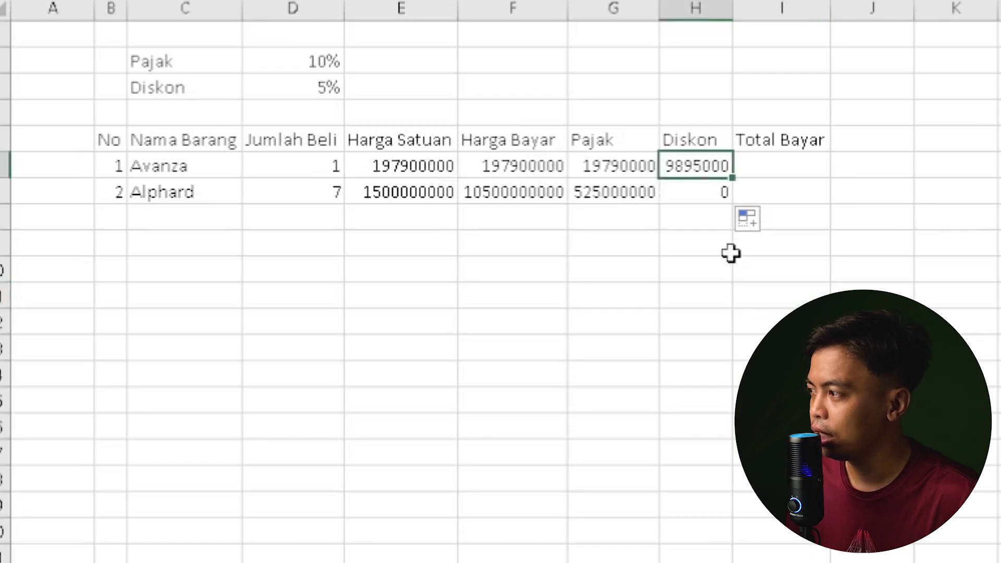
key("F2")
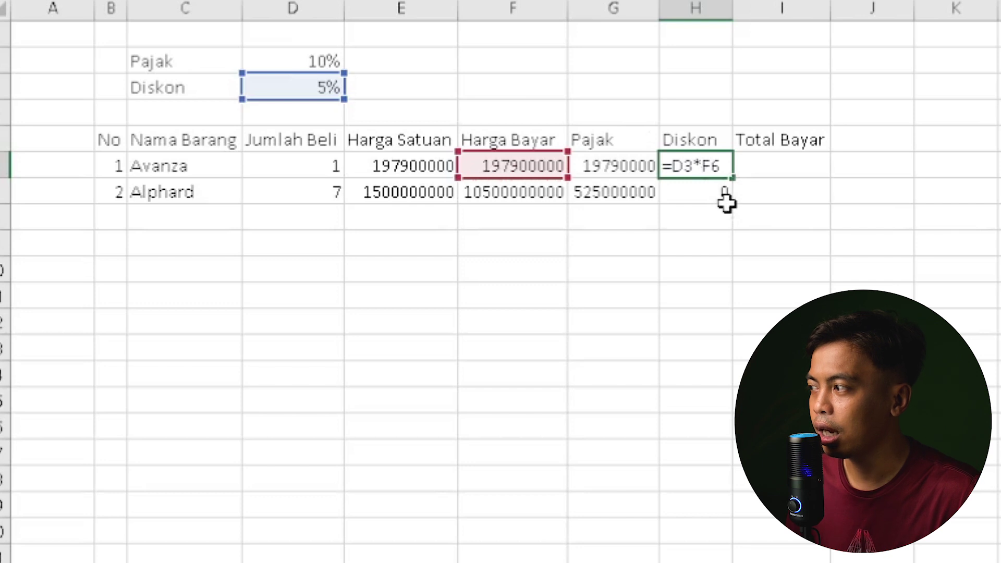
key("Return")
key("F2")
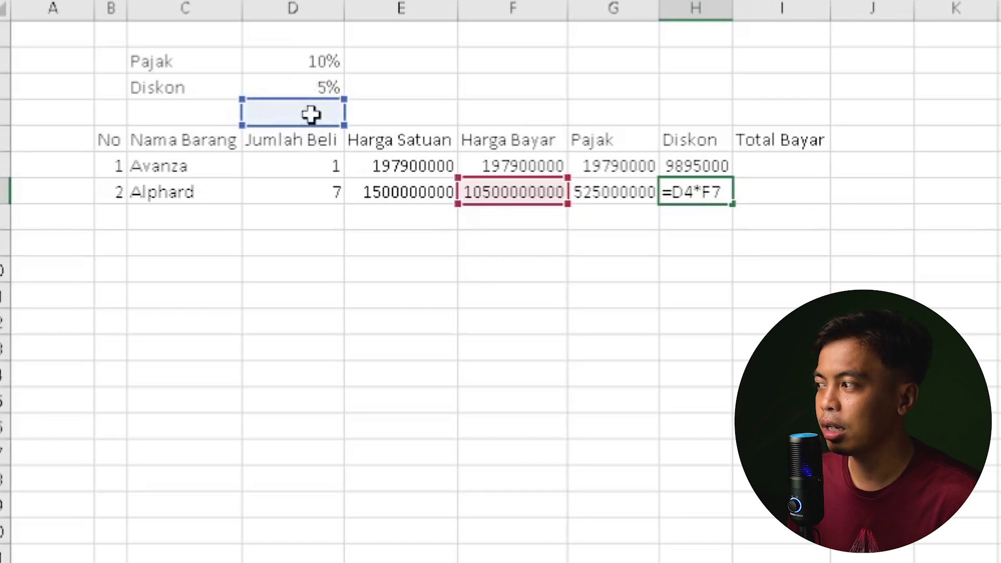
key("ctrl+Return")
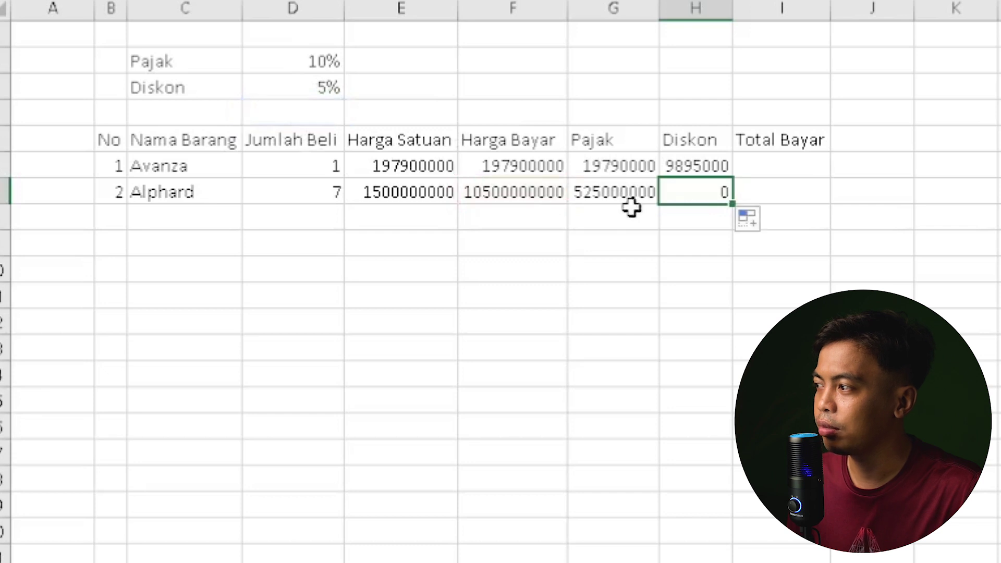
left_click(630, 191)
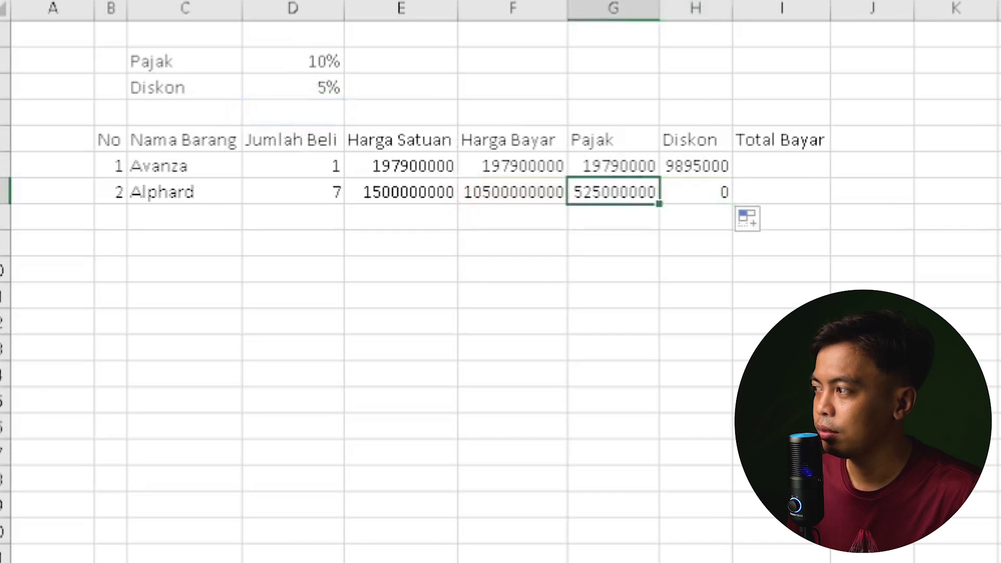
key("F2")
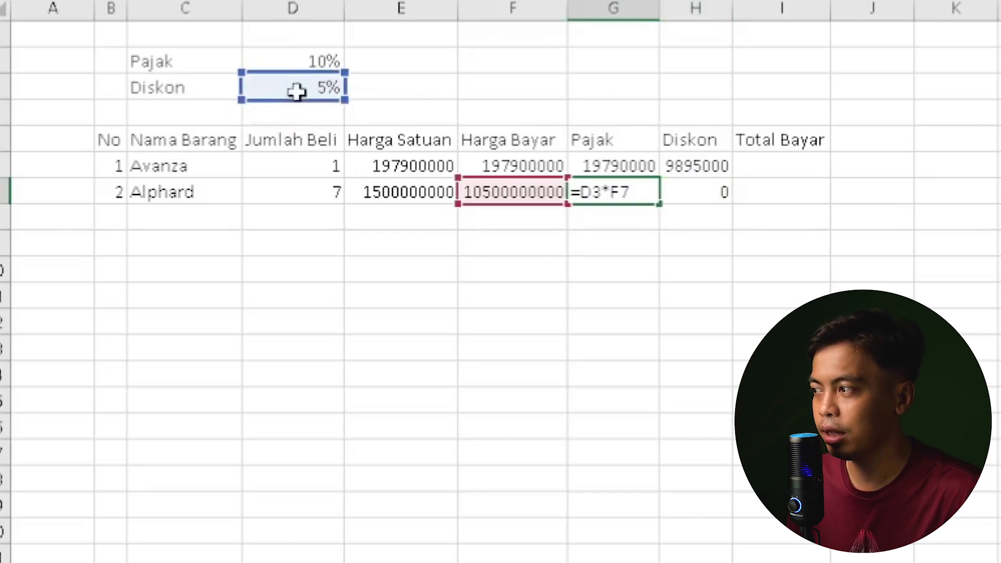
key("ctrl+Return")
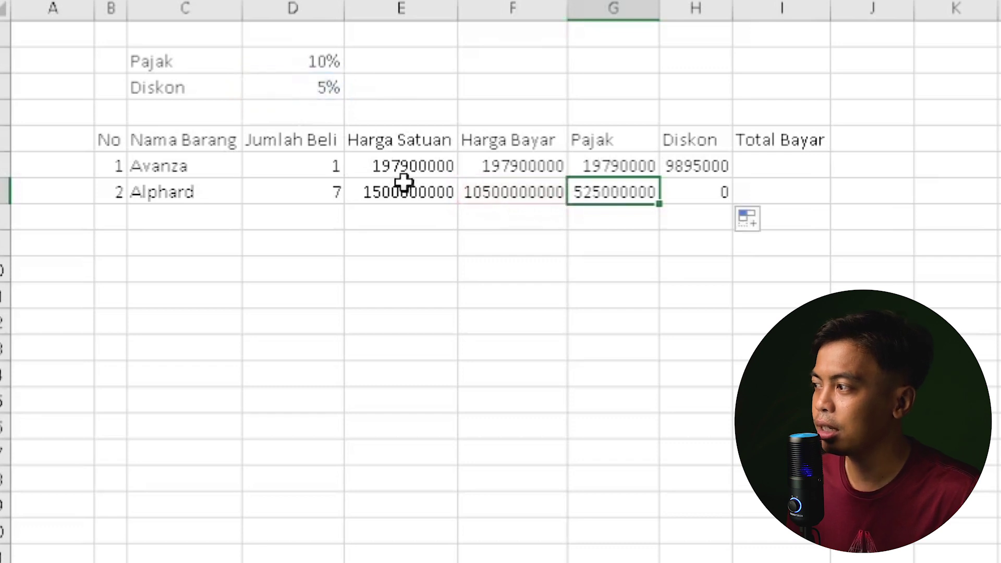
Make the tax percentage reference absolute in Avanza's Pajak formula in G6, changing it to =$D$2*F6.
left_click(616, 168)
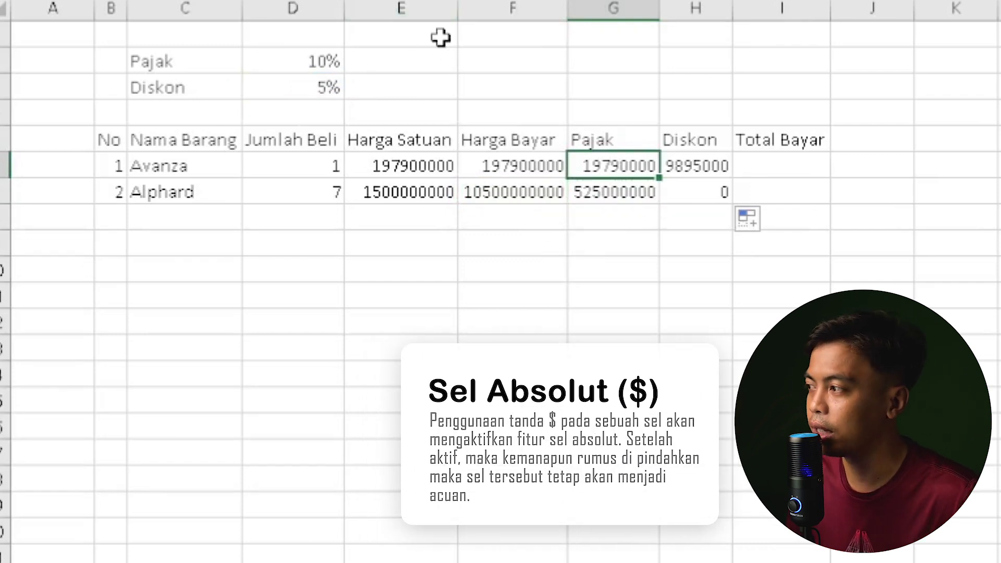
left_click(542, 165)
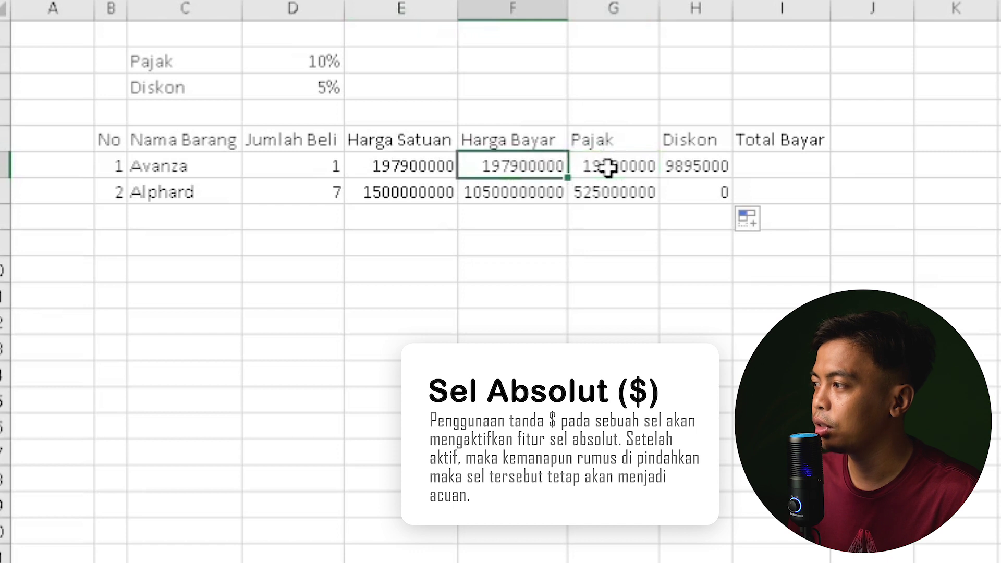
left_click(537, 192)
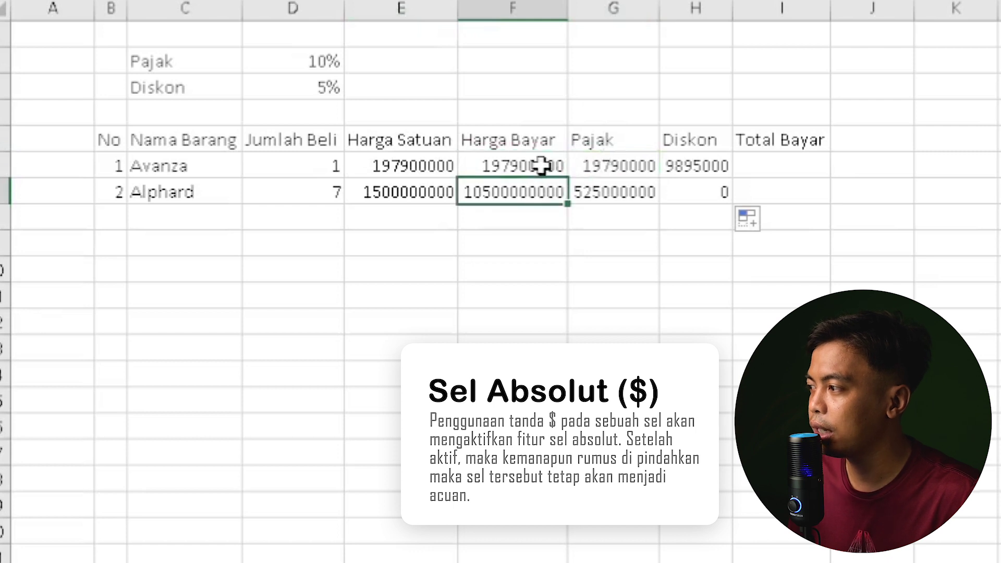
left_click(632, 167)
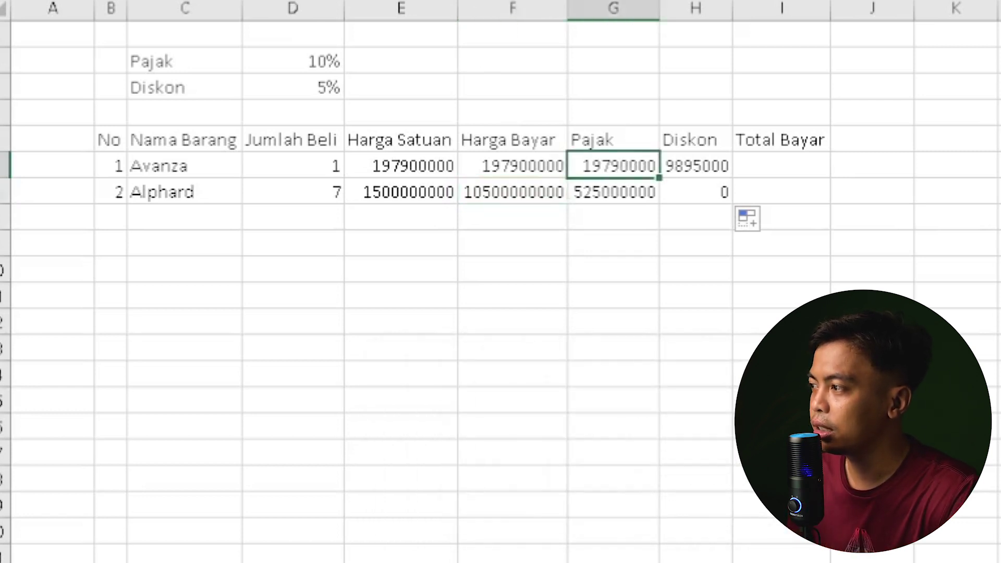
key("F2")
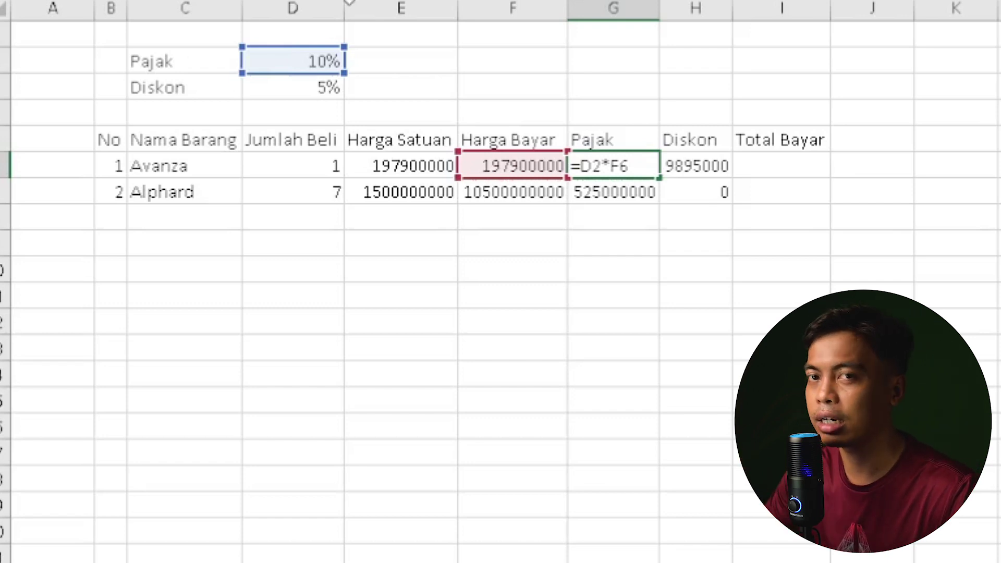
type("$D")
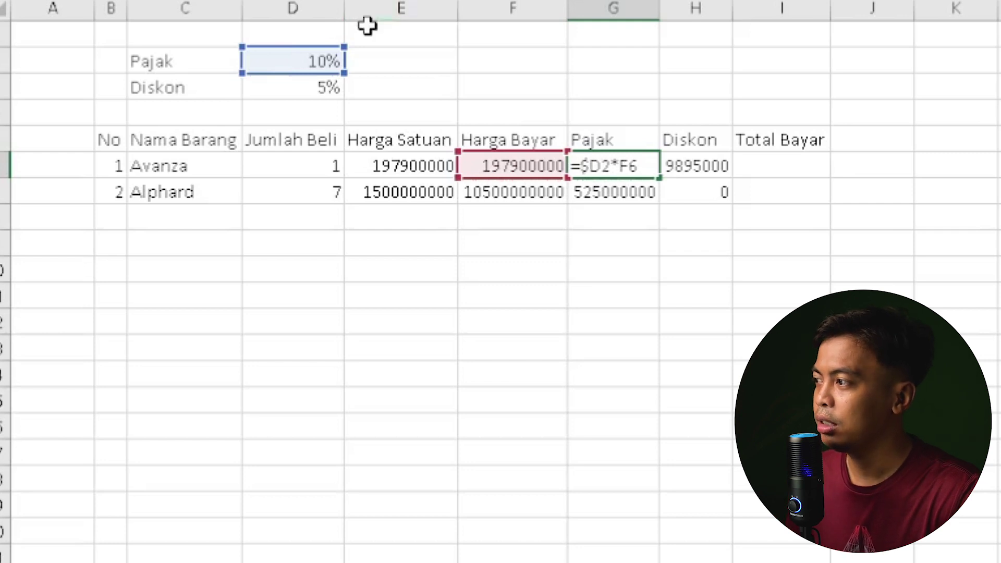
type("$")
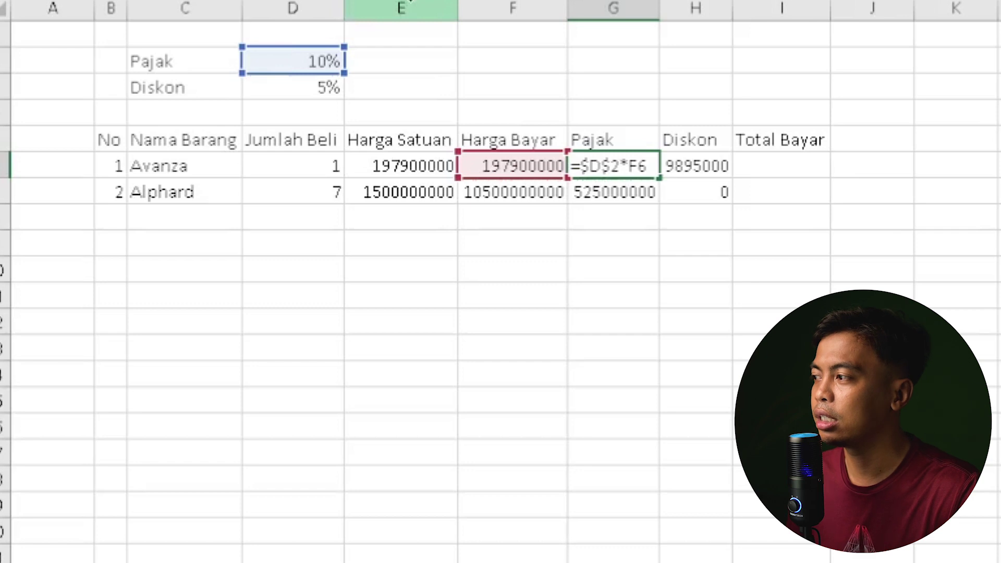
key("Return")
Copy the Pajak formula with the absolute $D$2 reference from G6 into G7 and refit column G's width.
key("Up")
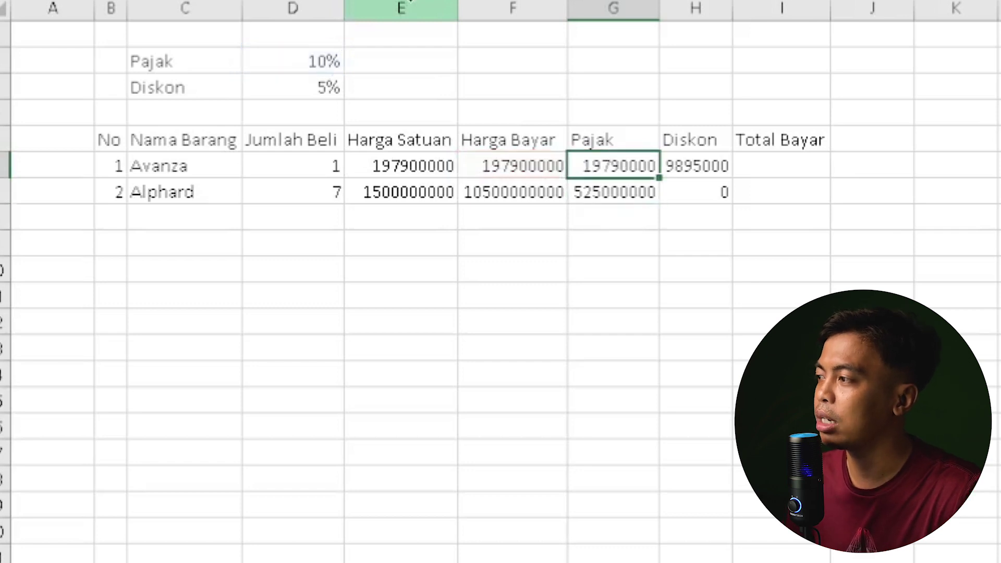
left_click_drag(659, 183, 661, 205)
double_click(658, 11)
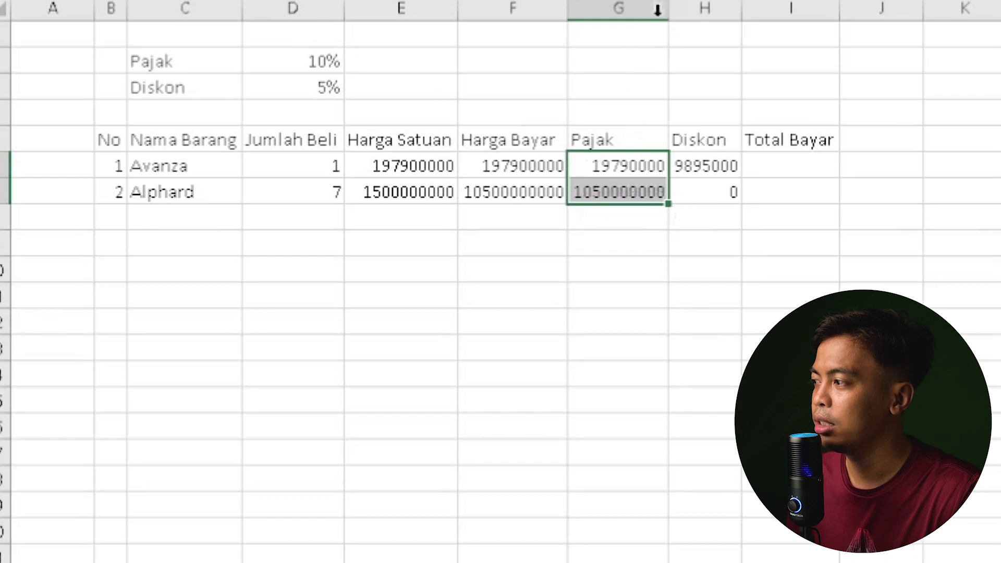
Examine which cells the Pajak formulas for Avanza in G6 and Alphard in G7 refer to.
left_click(644, 192)
left_click(646, 167)
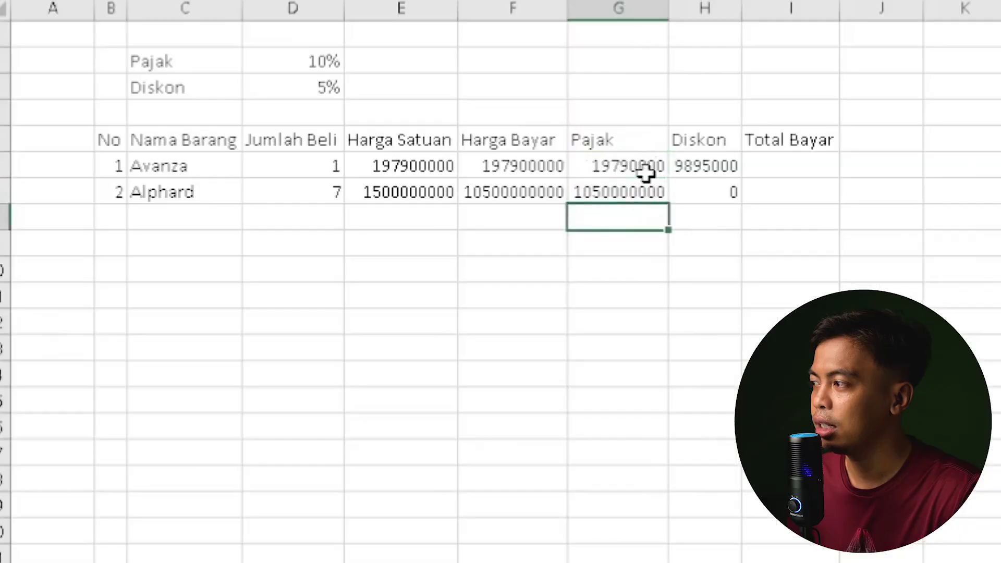
left_click(647, 174)
left_click(646, 186)
key("F2")
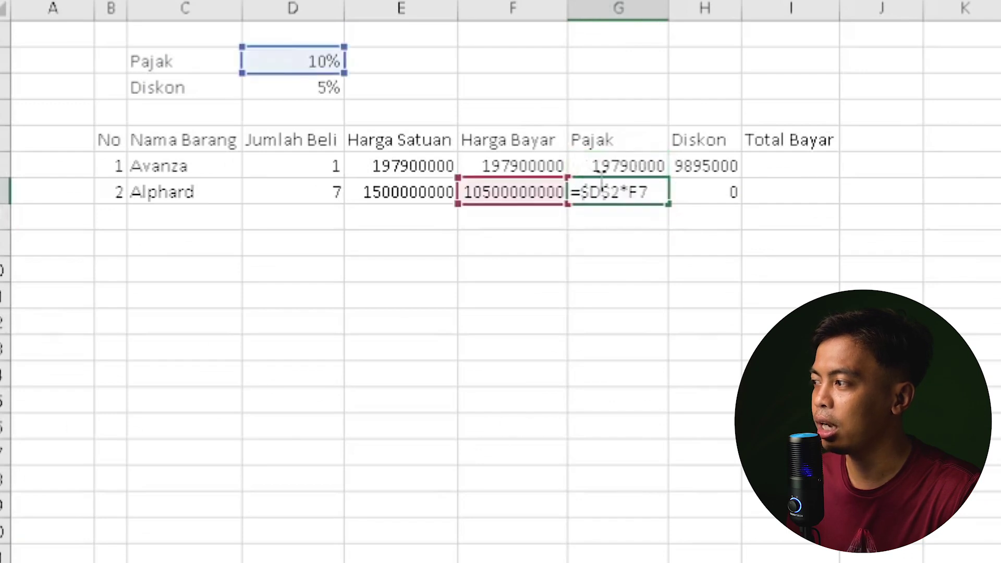
left_click(624, 167)
key("F2")
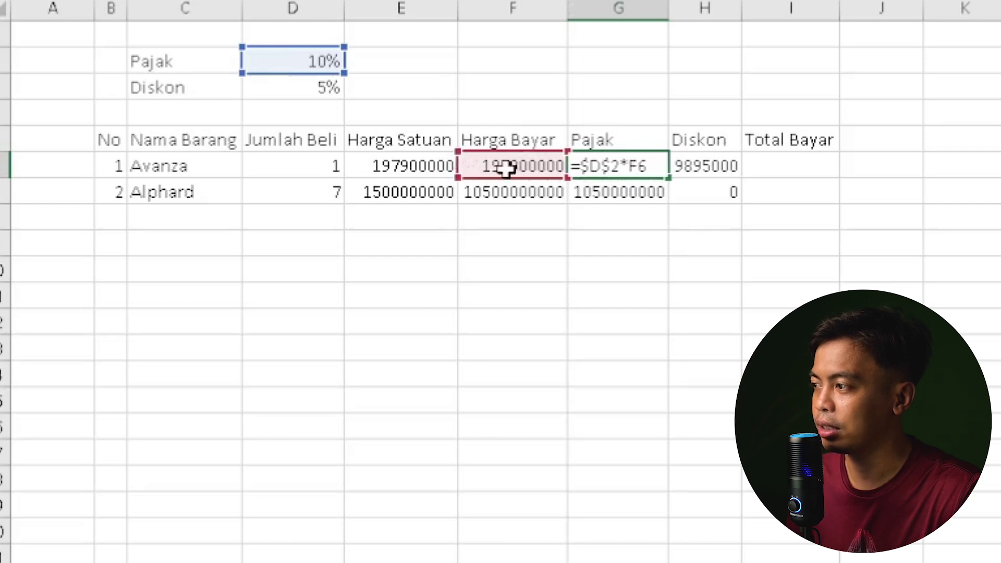
key("ctrl+Return")
left_click(595, 195)
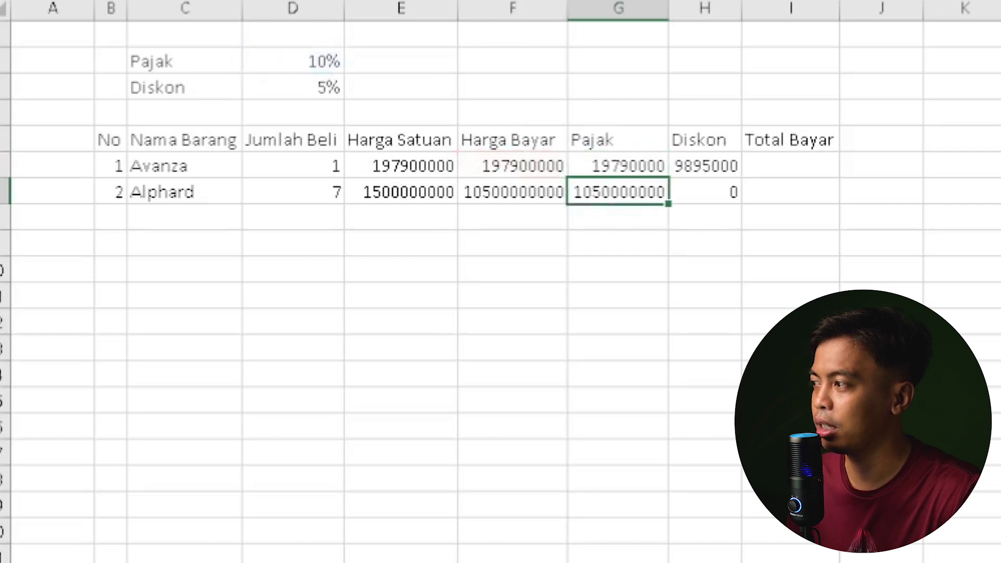
key("F2")
key("ctrl+Return")
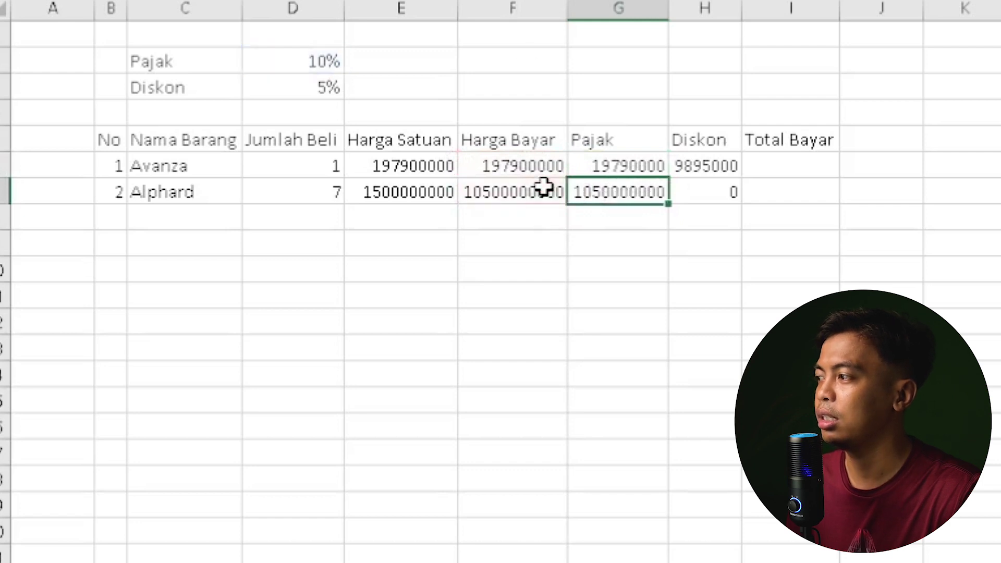
Make the discount percentage reference absolute in Avanza's Diskon formula in H6, changing it to =$D$3*F6.
left_click(727, 164)
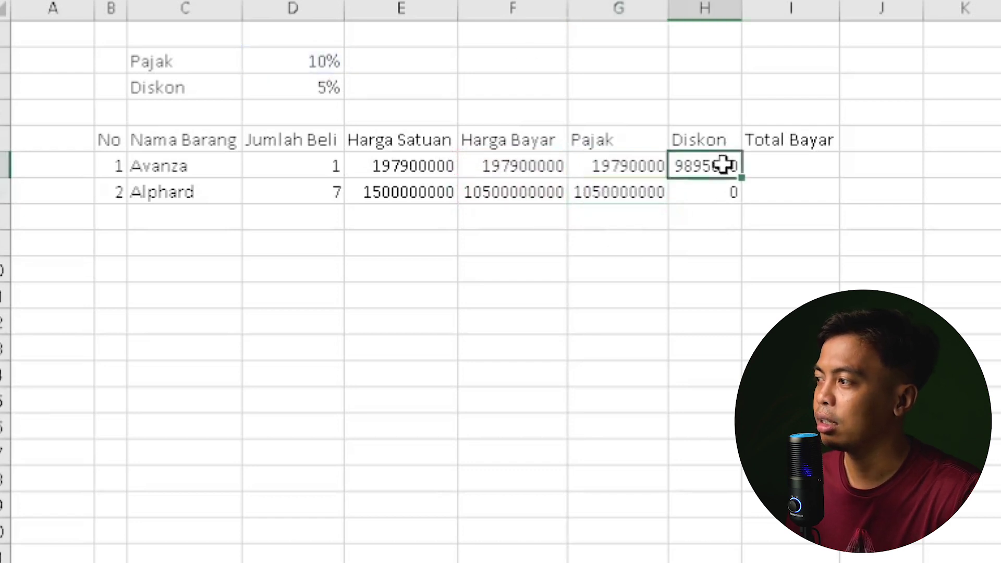
key("F2")
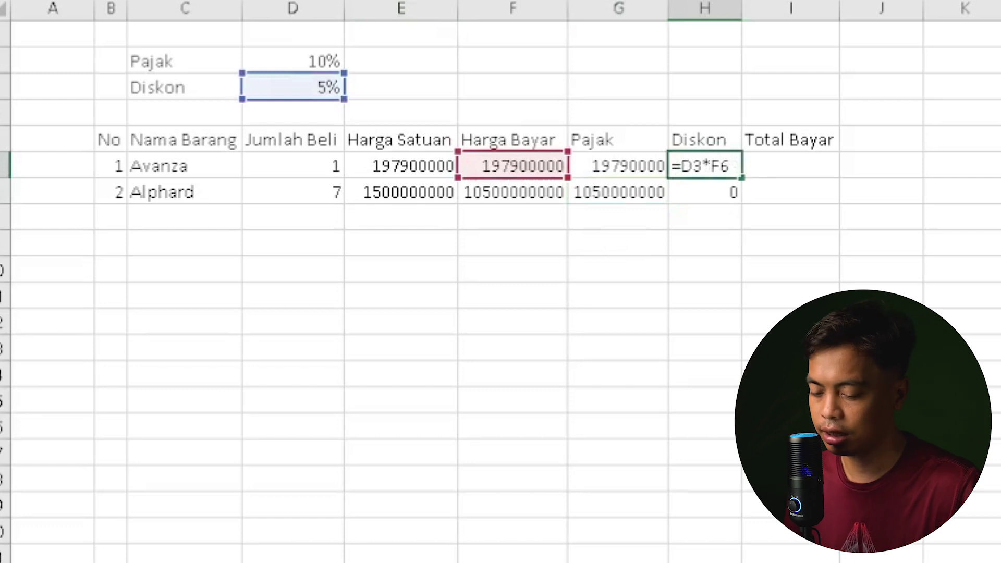
type("$D")
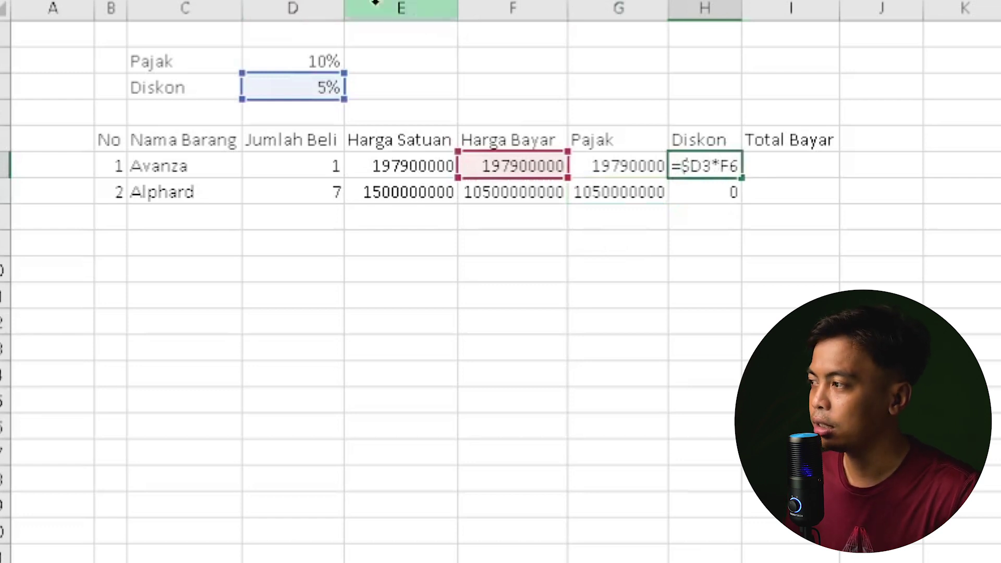
type("$")
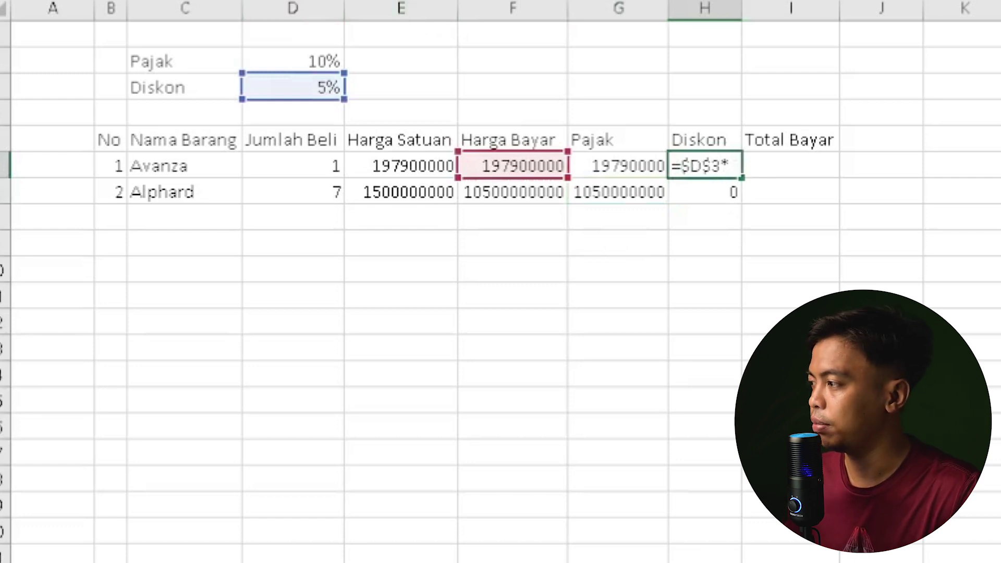
key("Return")
key("Up")
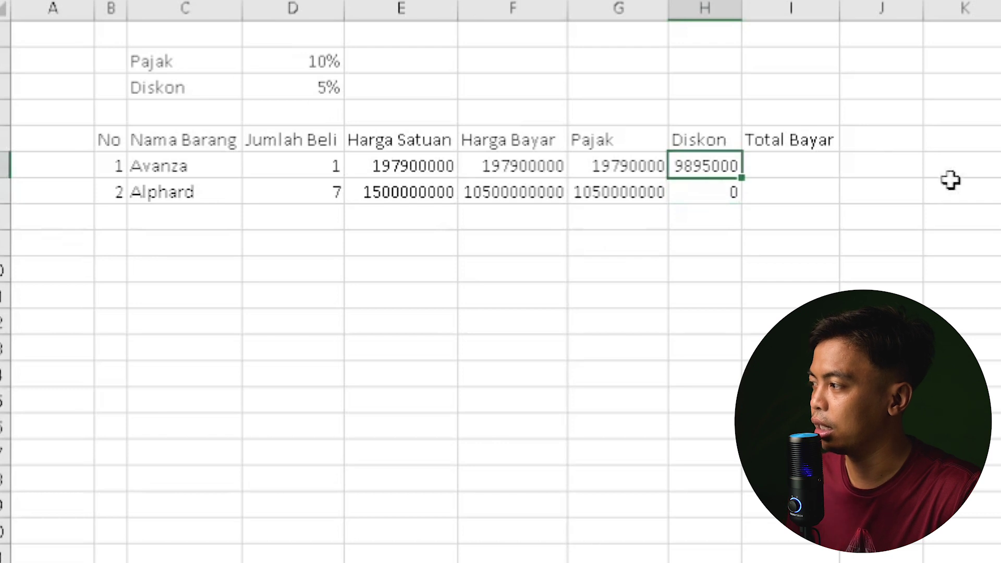
Copy the Diskon formula with the absolute $D$3 reference from H6 into H7 and fit column H's width to its contents.
left_click_drag(741, 178, 751, 209)
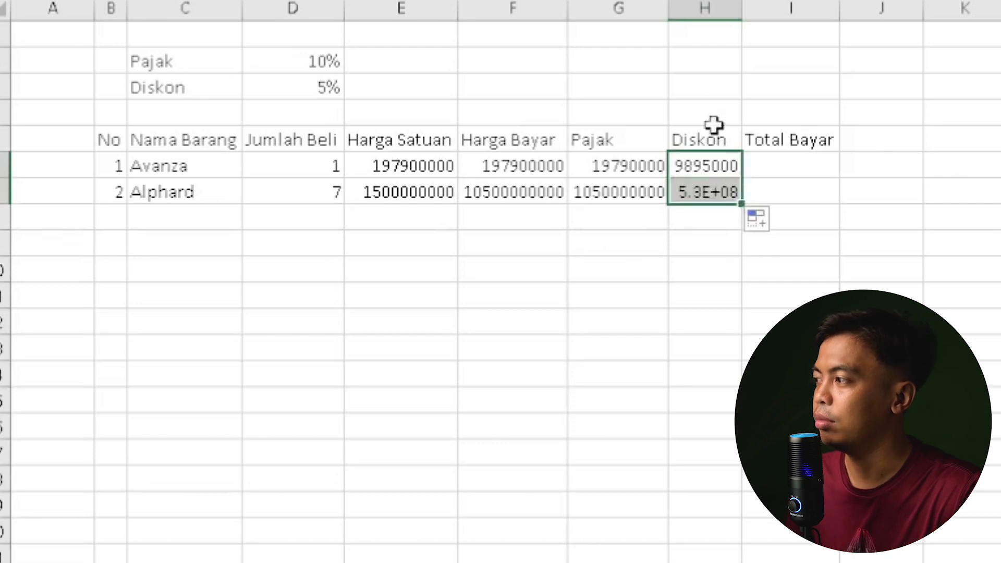
double_click(742, 8)
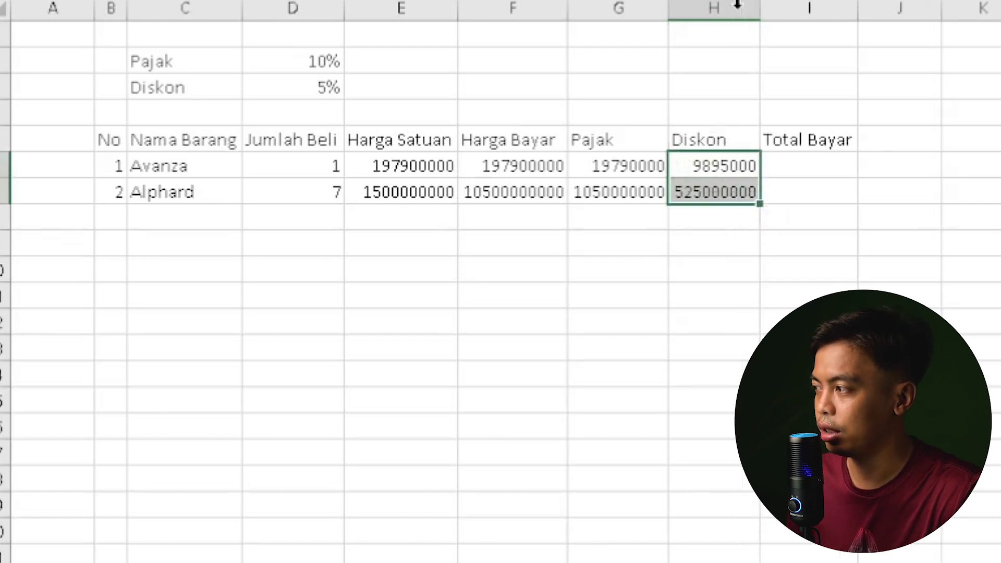
left_click(792, 312)
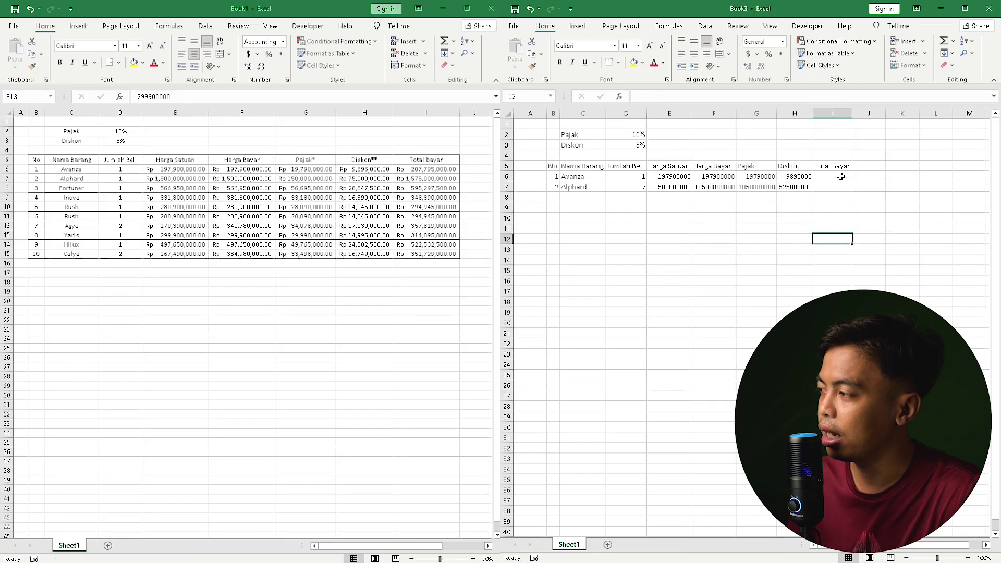
Enter the formula =F6+G6-H6 in I6 to calculate Avanza's Total Bayar.
left_click(828, 166)
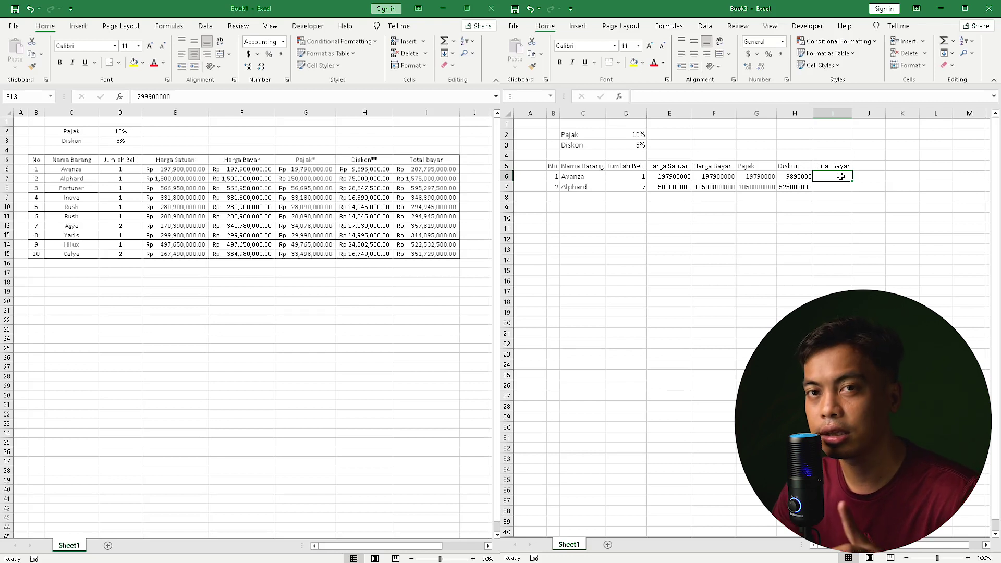
type("=")
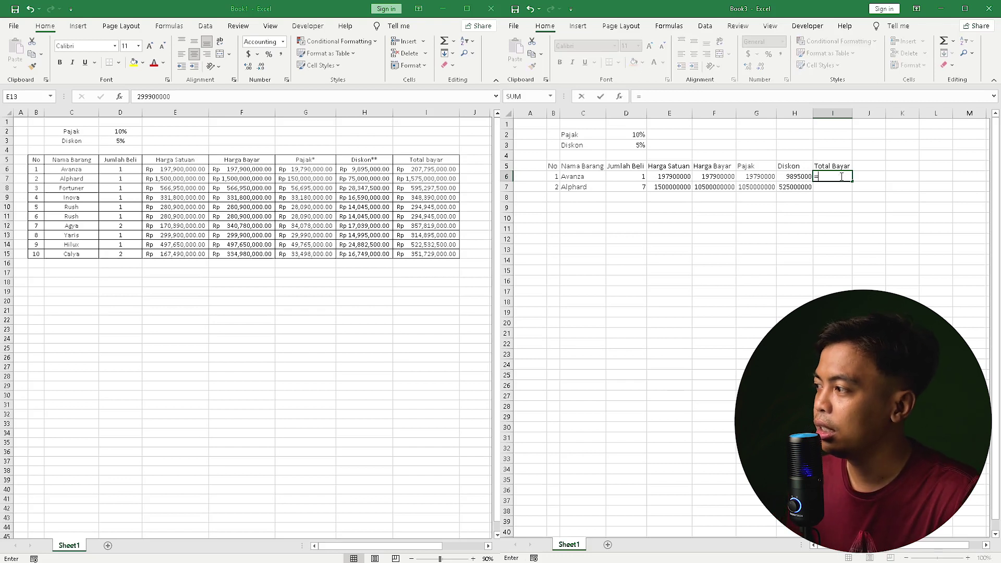
left_click(710, 177)
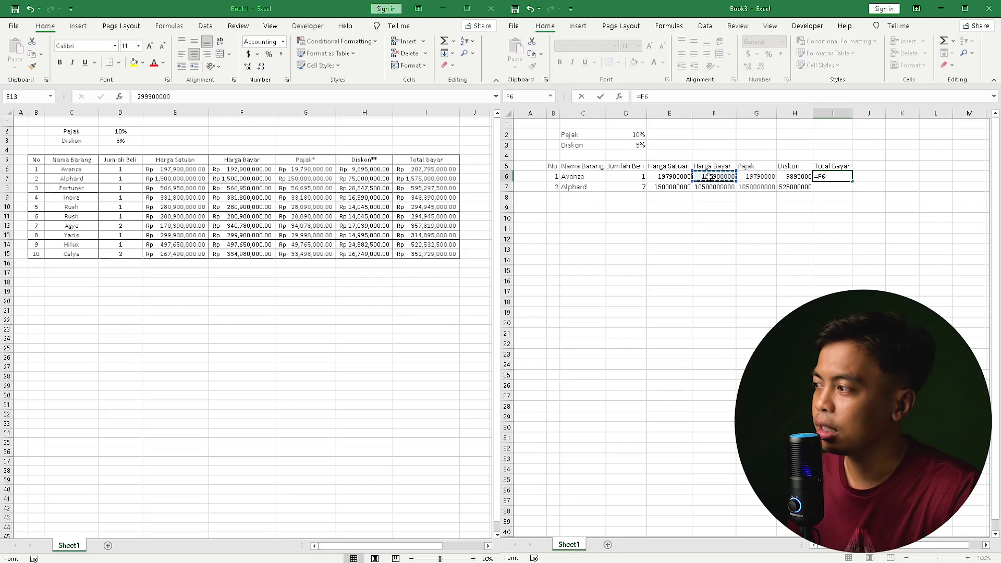
type("+")
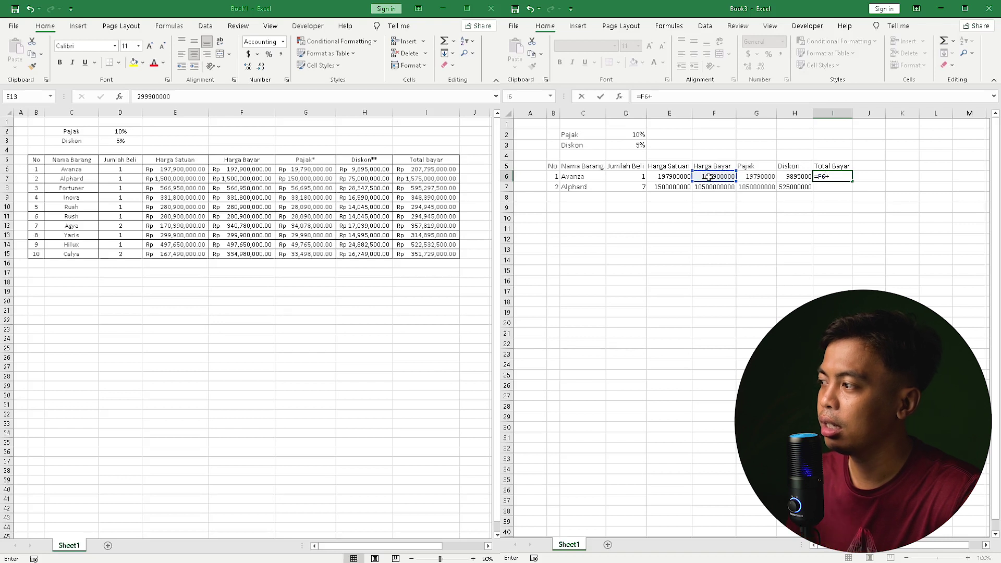
left_click(763, 177)
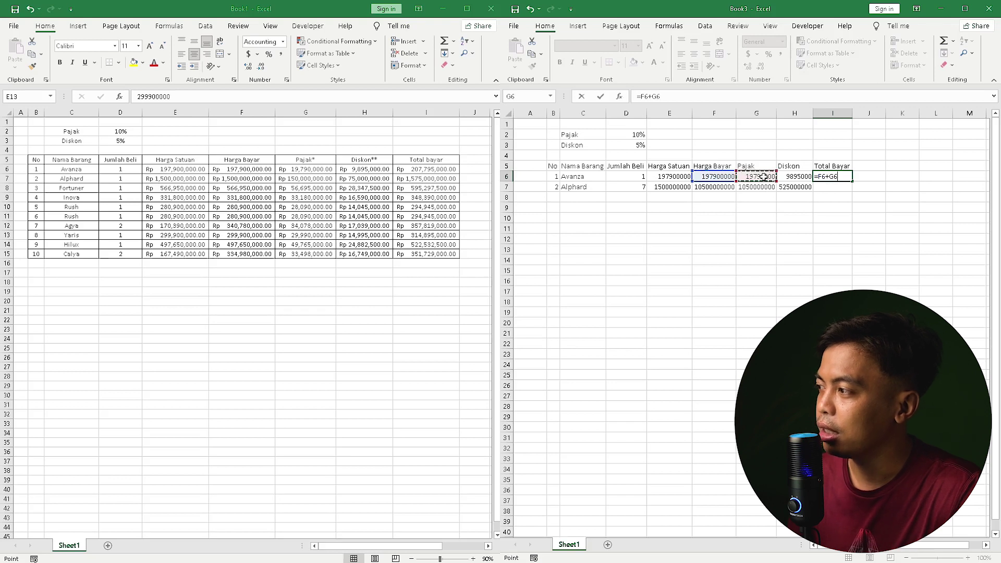
type("-")
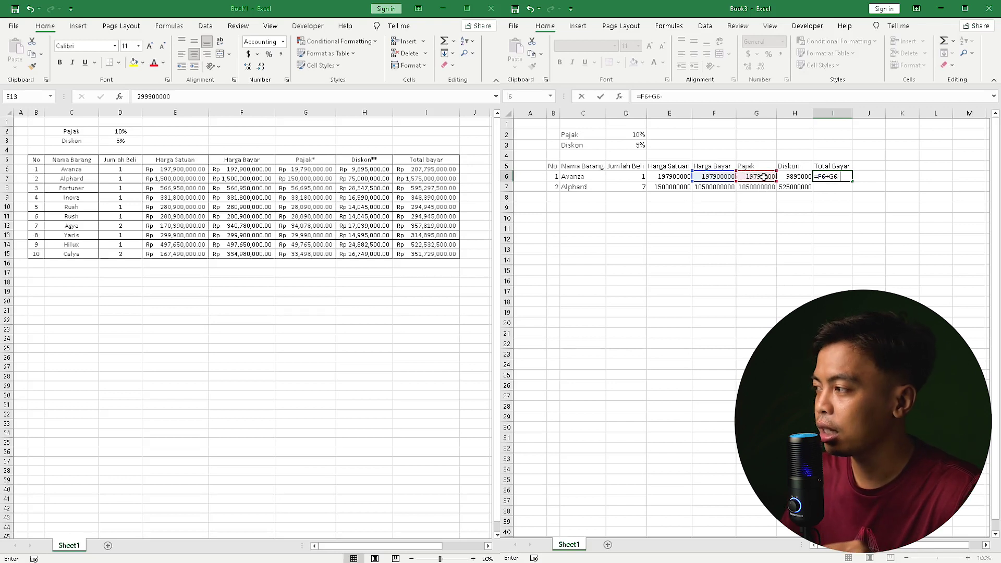
left_click(800, 176)
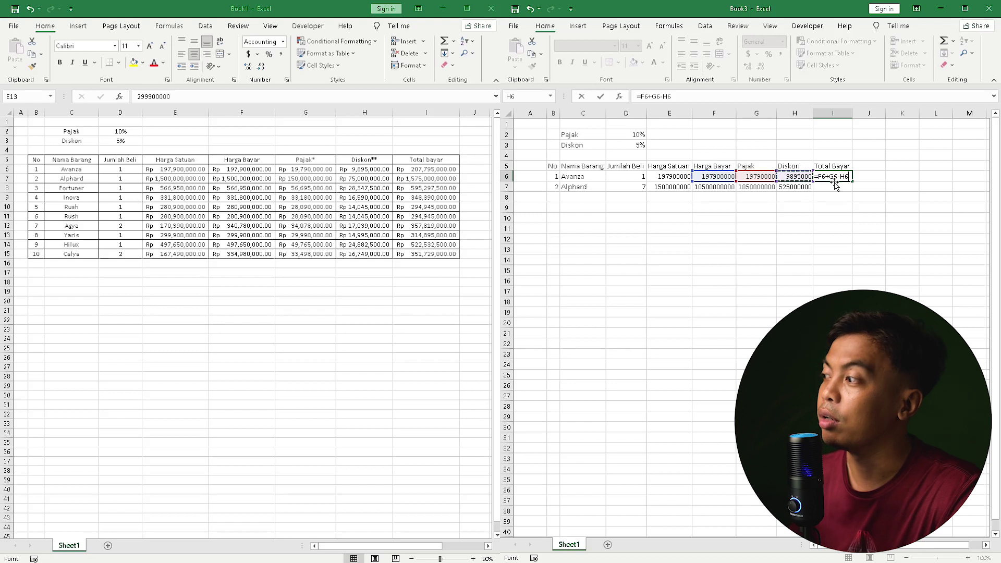
key("ctrl+Return")
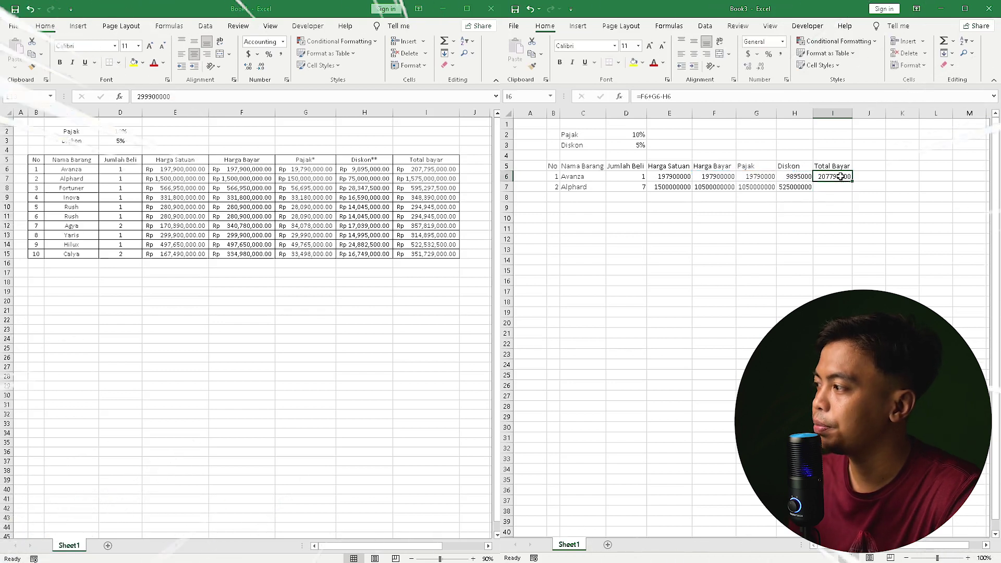
Fill the Total Bayar formula from I6 down to I7 for Alphard and fit column I's width to its contents.
left_click_drag(853, 181, 852, 192)
double_click(853, 113)
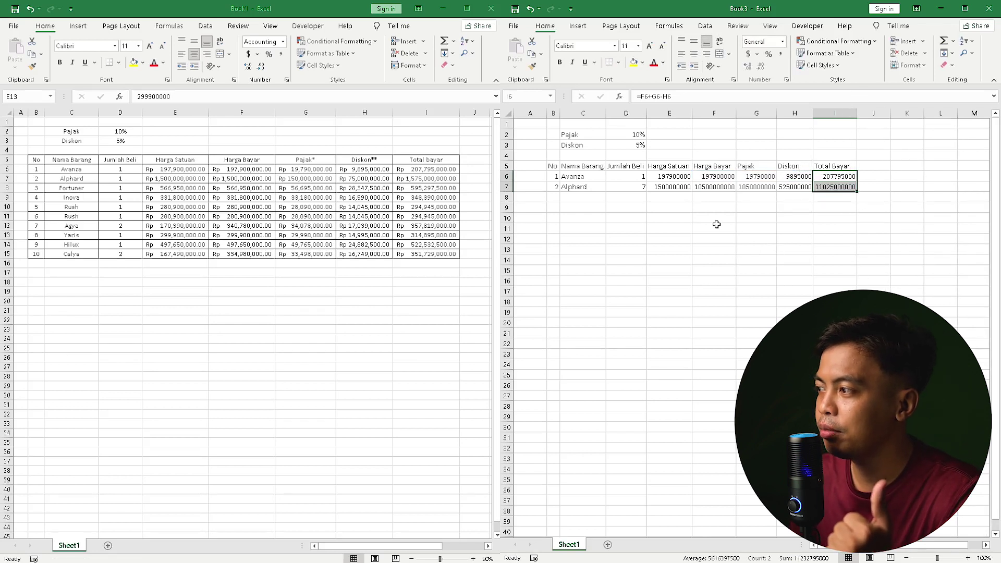
left_click(698, 218)
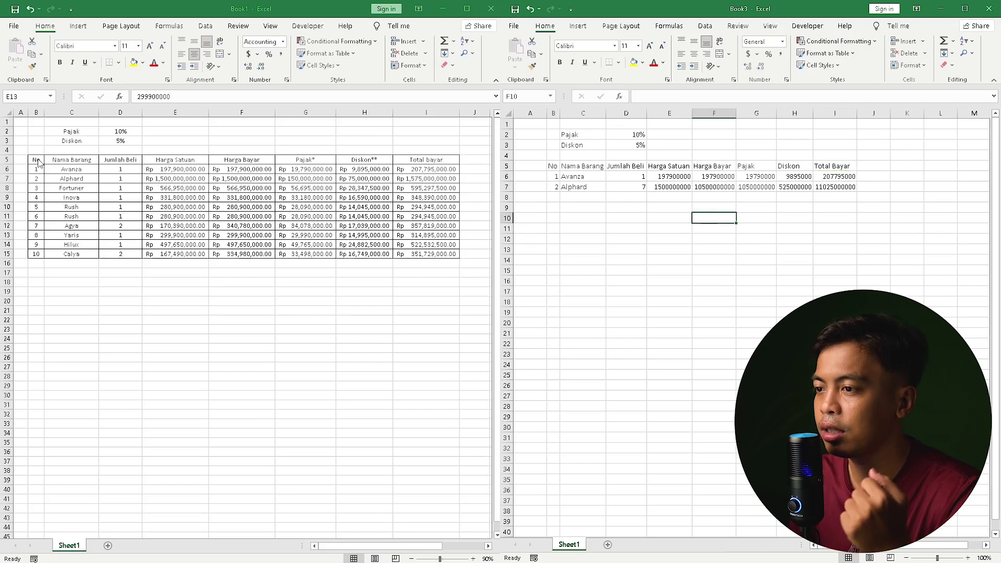
Widen column B slightly and center the contents of columns B through I horizontally.
left_click(552, 178)
left_click_drag(561, 113, 621, 114)
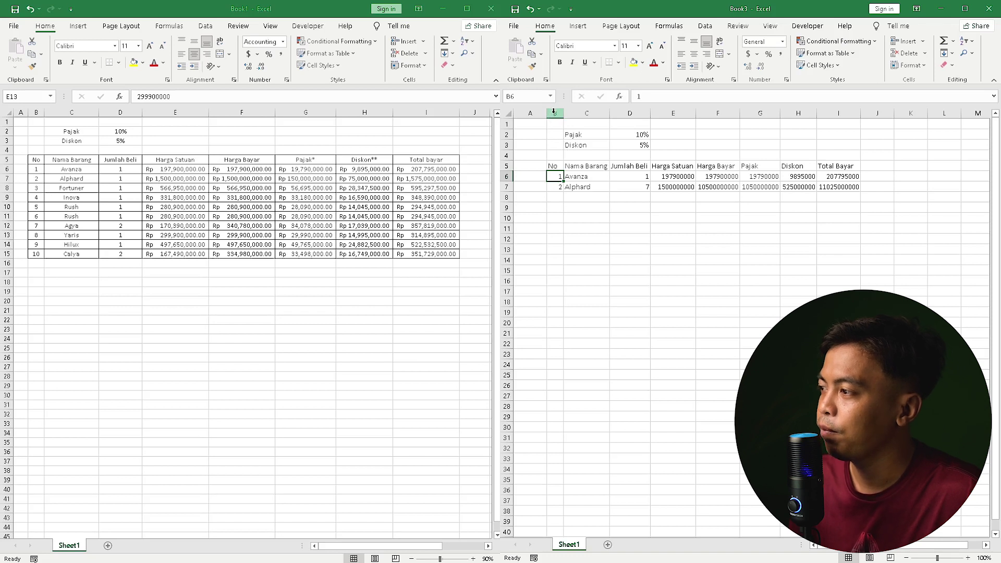
left_click_drag(554, 112, 830, 112)
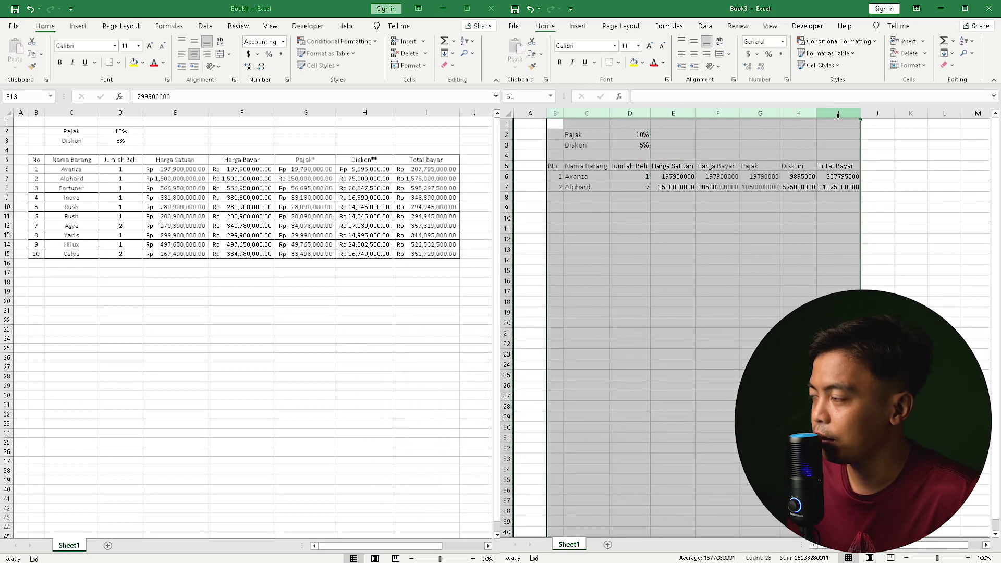
left_click(697, 55)
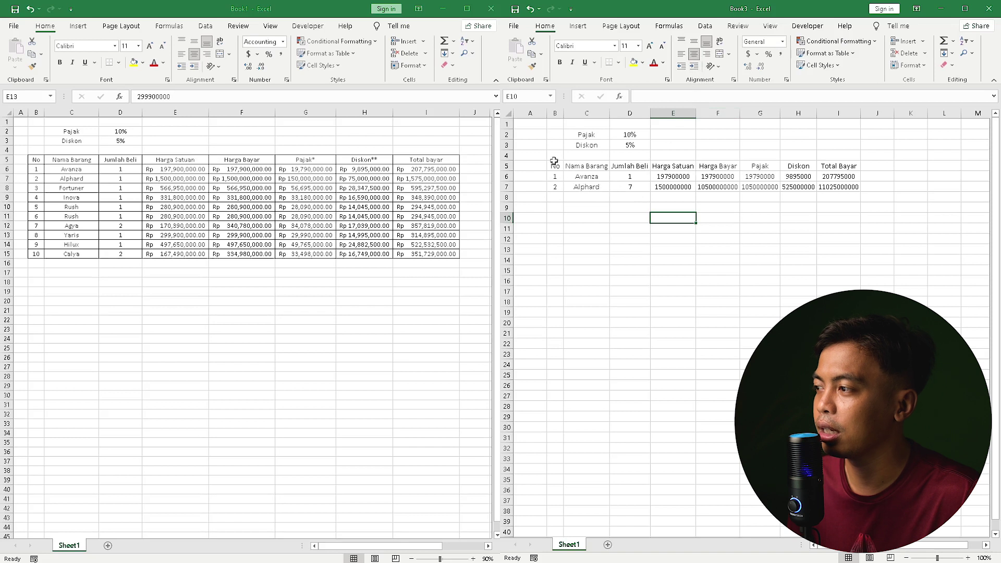
Apply borders to all cells of the table B5:I7, and undo them.
left_click_drag(554, 162, 837, 185)
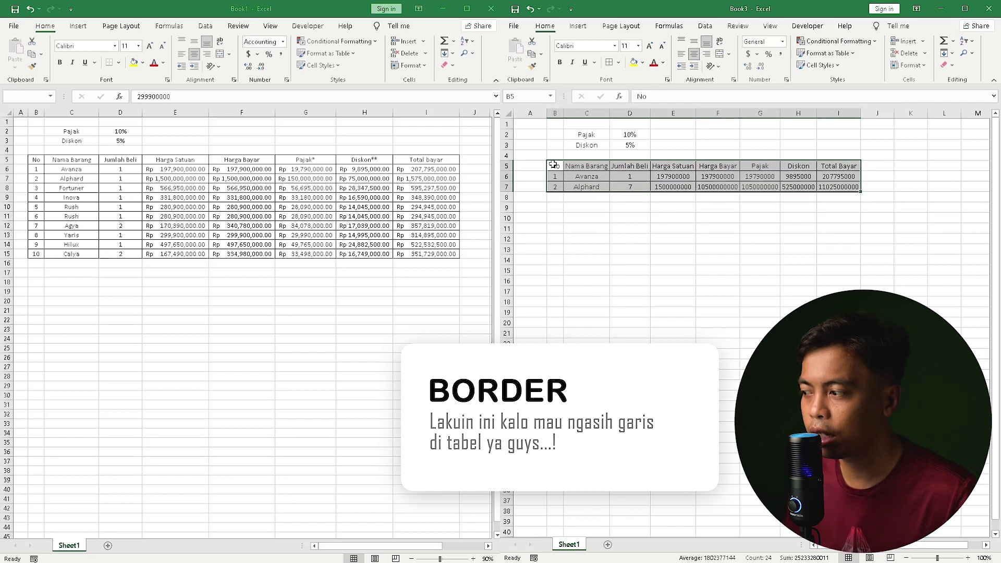
left_click(759, 375)
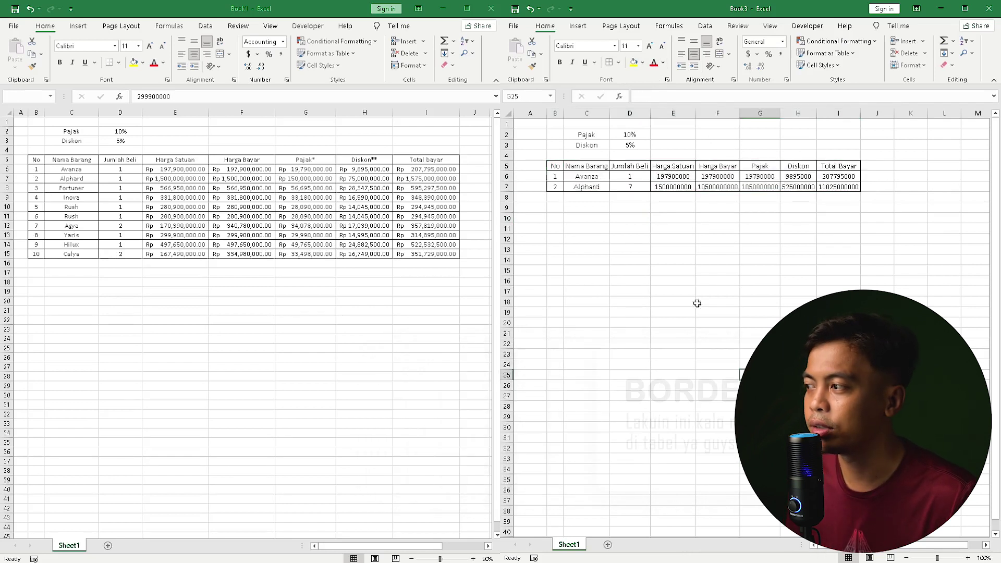
left_click(530, 9)
left_click(634, 231)
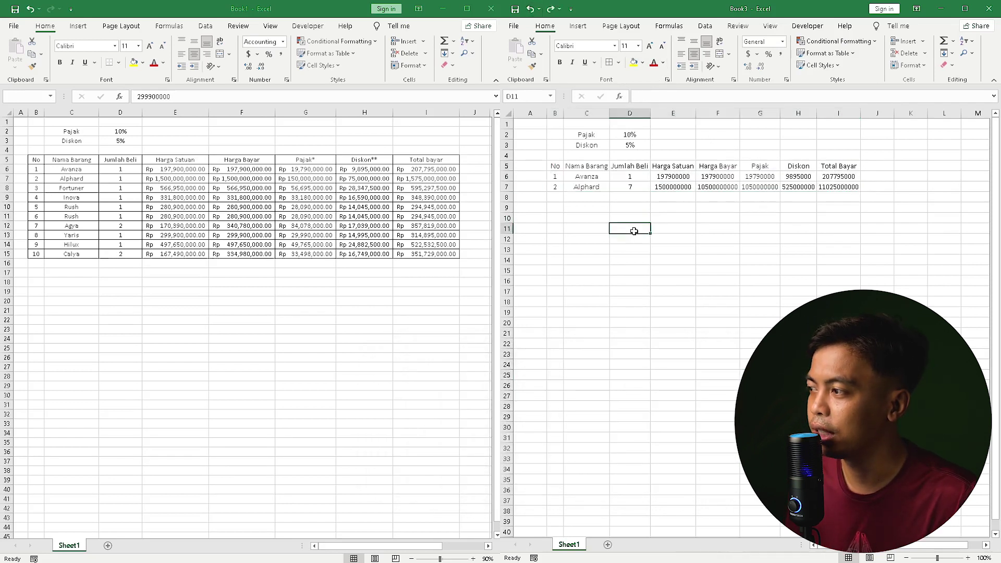
Select the entire table B5:I7 from a cell inside it and apply borders to all its cells.
left_click(630, 176)
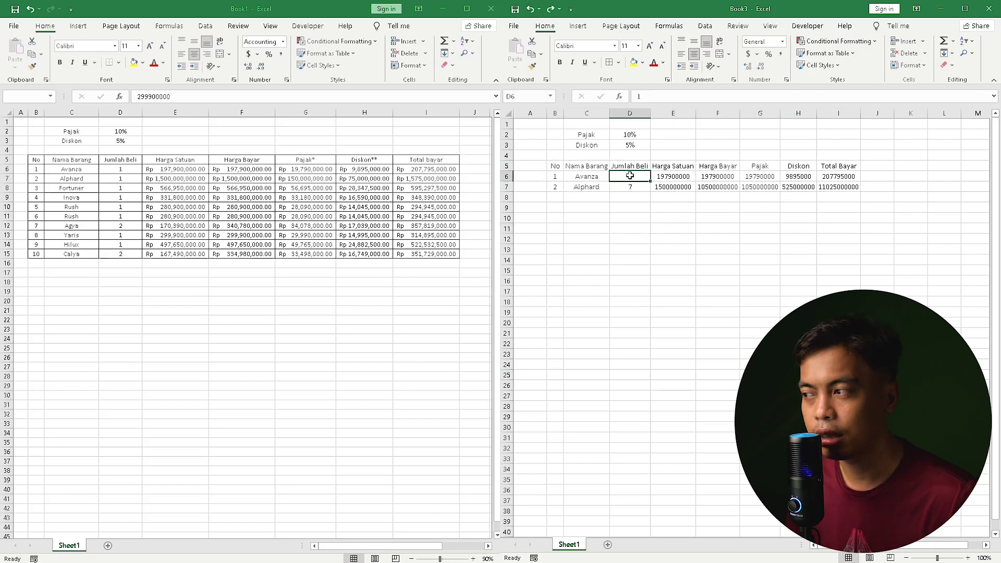
key("ctrl+a")
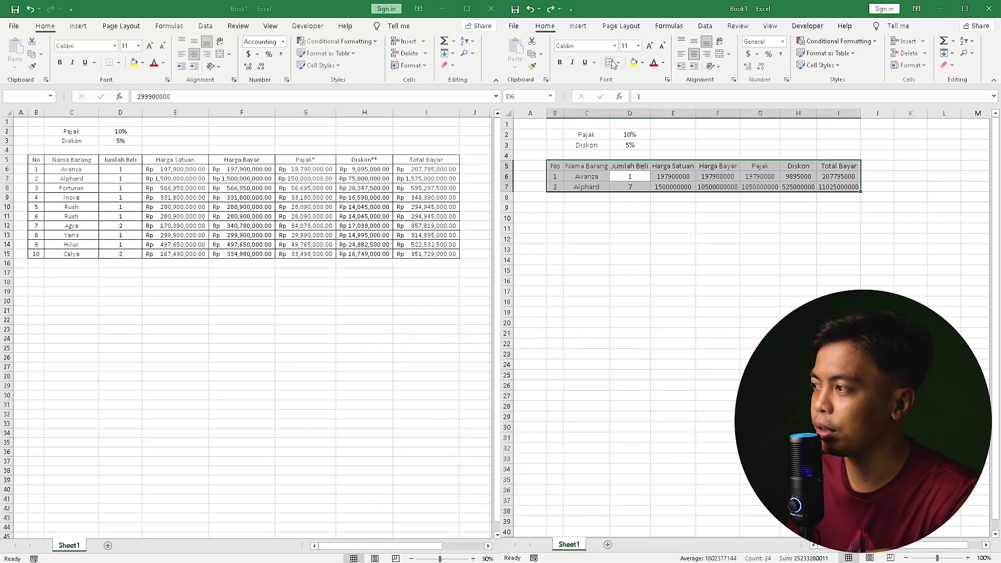
left_click(720, 261)
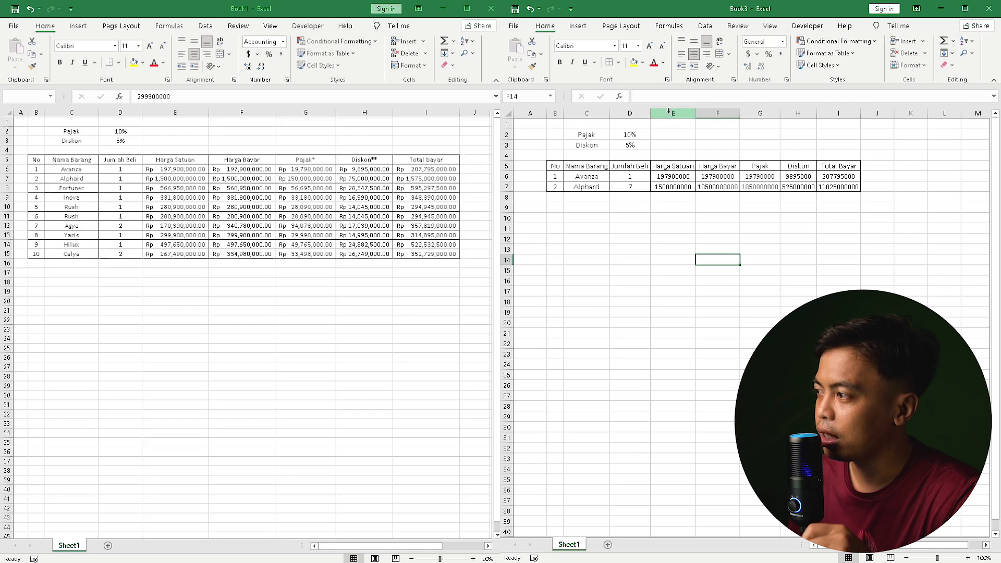
Format columns E through I as Accounting numbers with the Rp Indonesian currency symbol.
left_click_drag(669, 111, 836, 112)
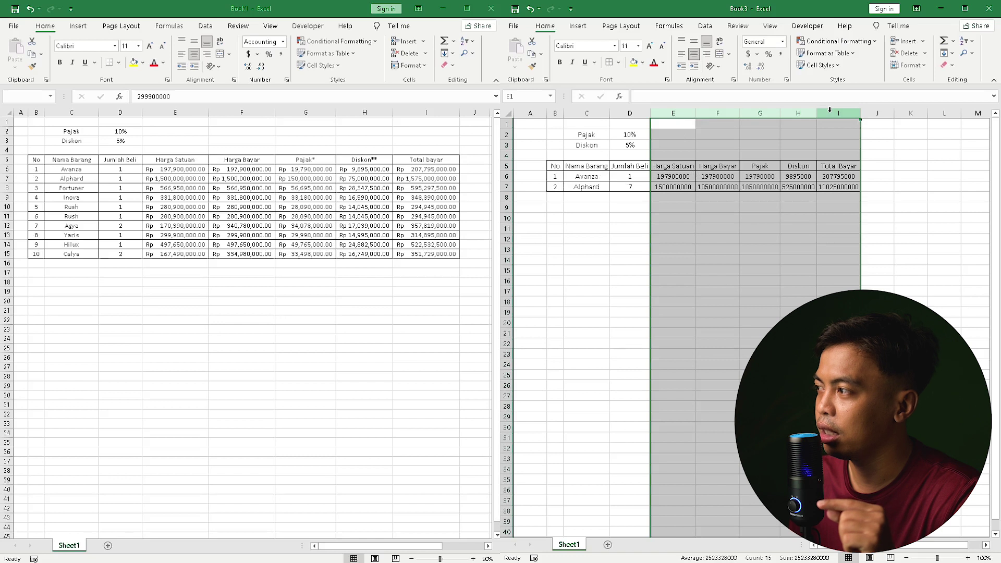
left_click(758, 55)
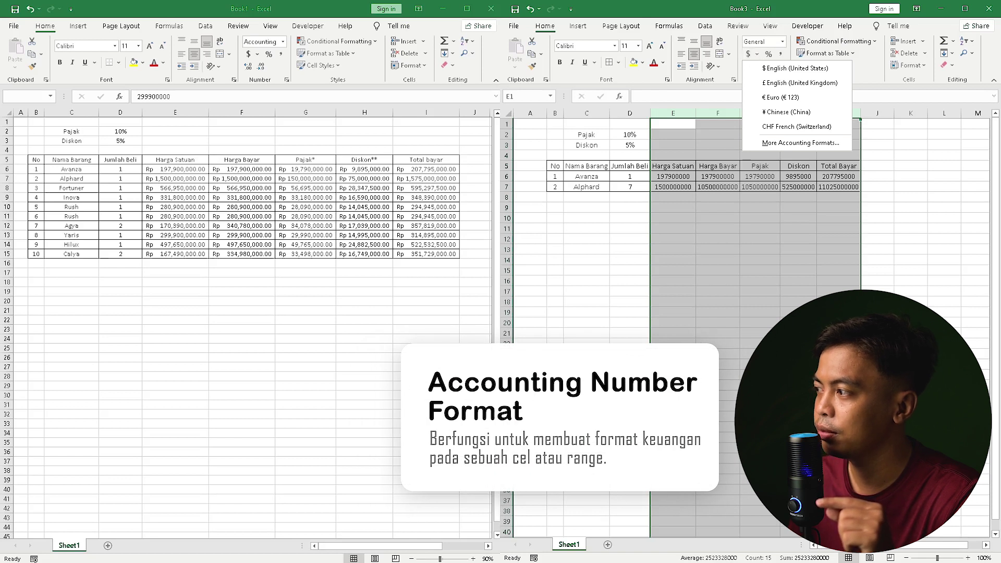
left_click(788, 143)
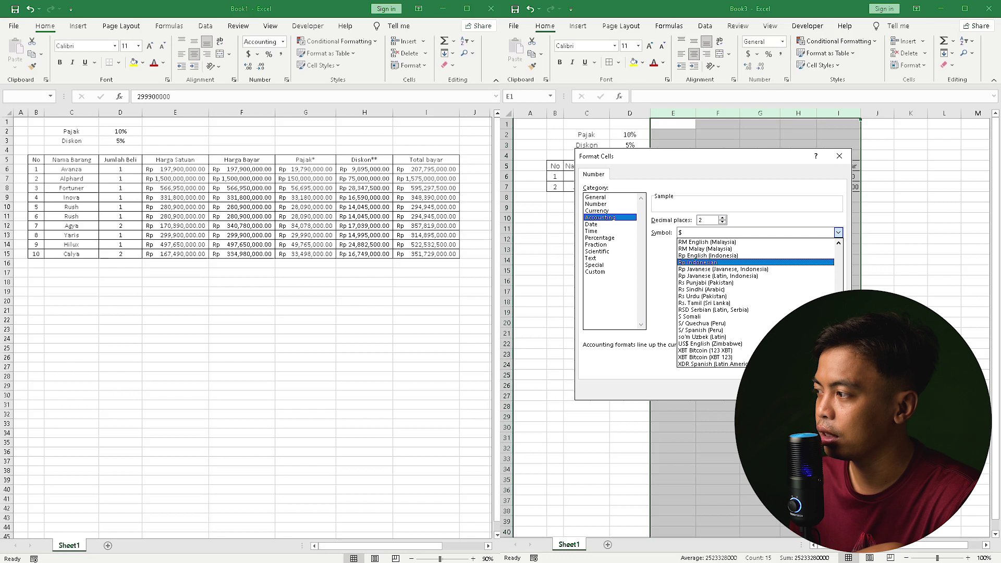
key("Return")
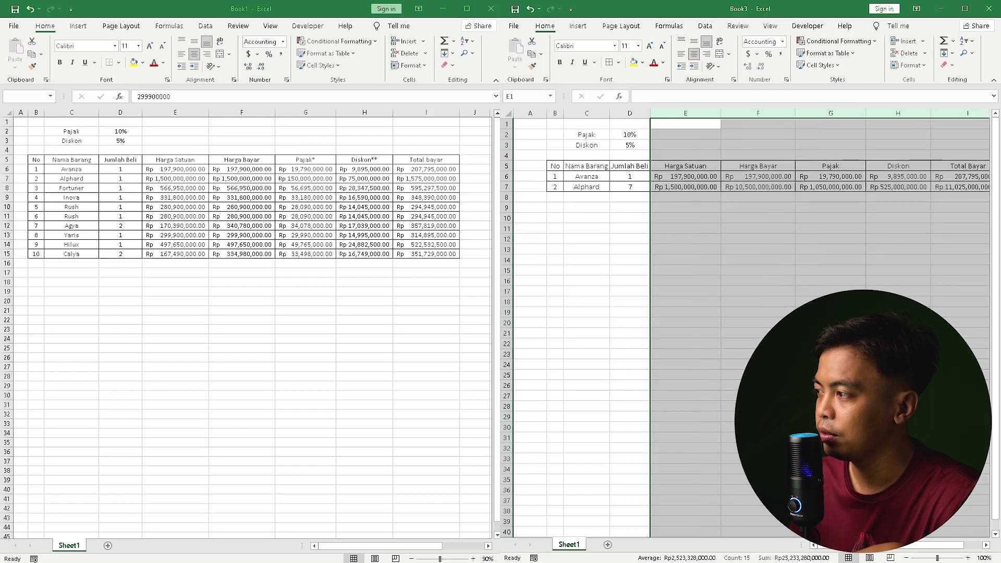
left_click(798, 270)
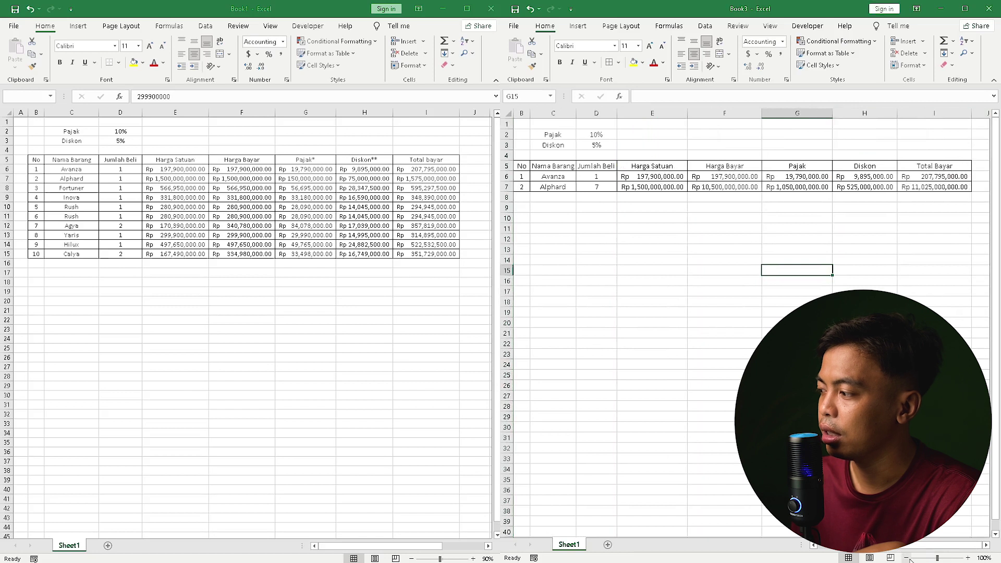
Fit the widths of columns E through I to their contents so all Rupiah amounts are readable.
left_click(906, 558)
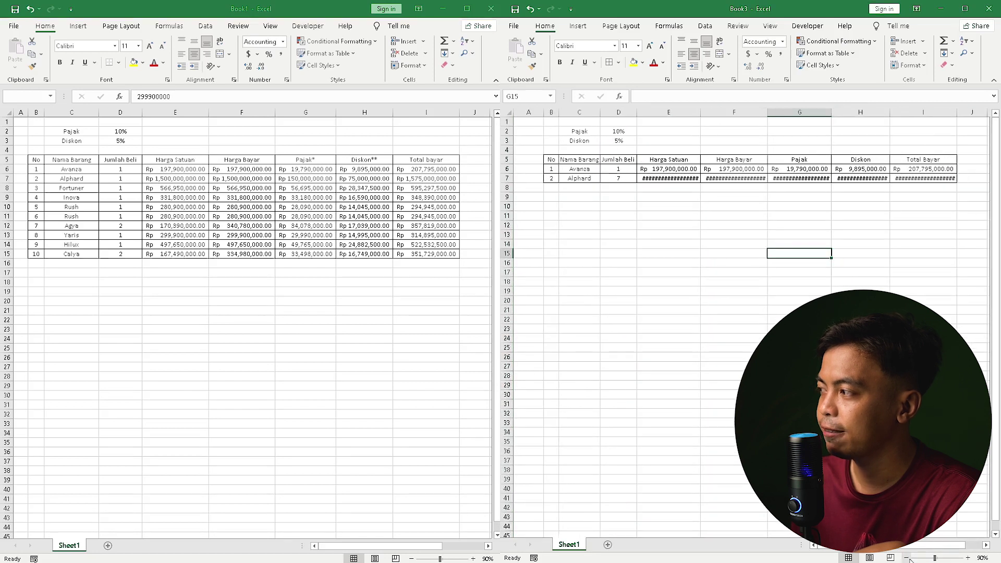
left_click_drag(673, 112, 922, 112)
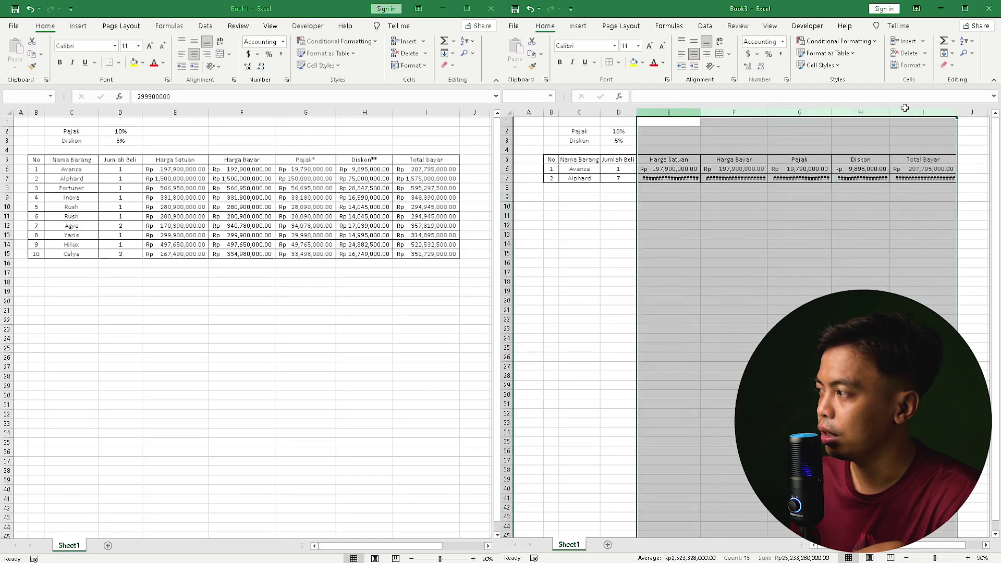
double_click(701, 112)
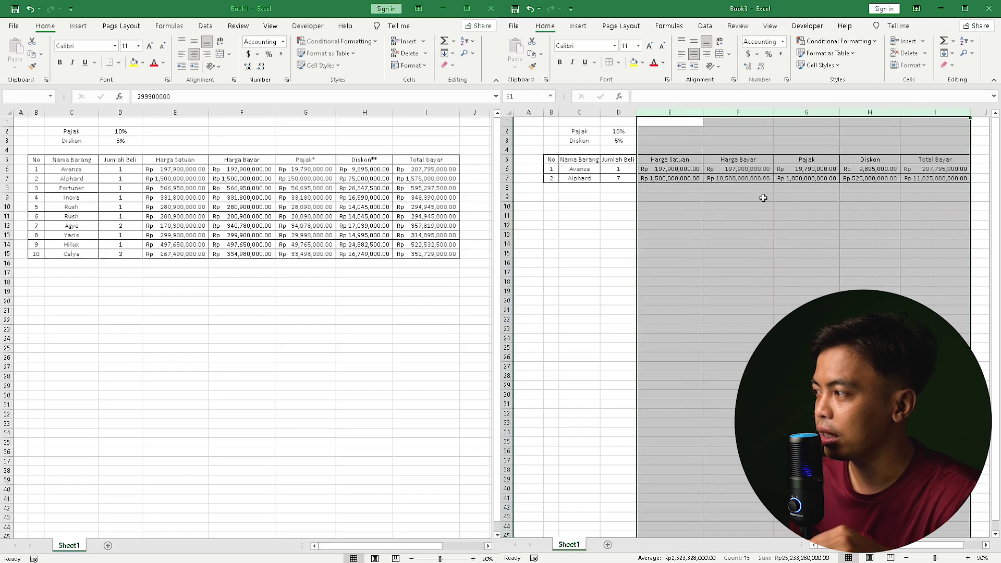
left_click(714, 204)
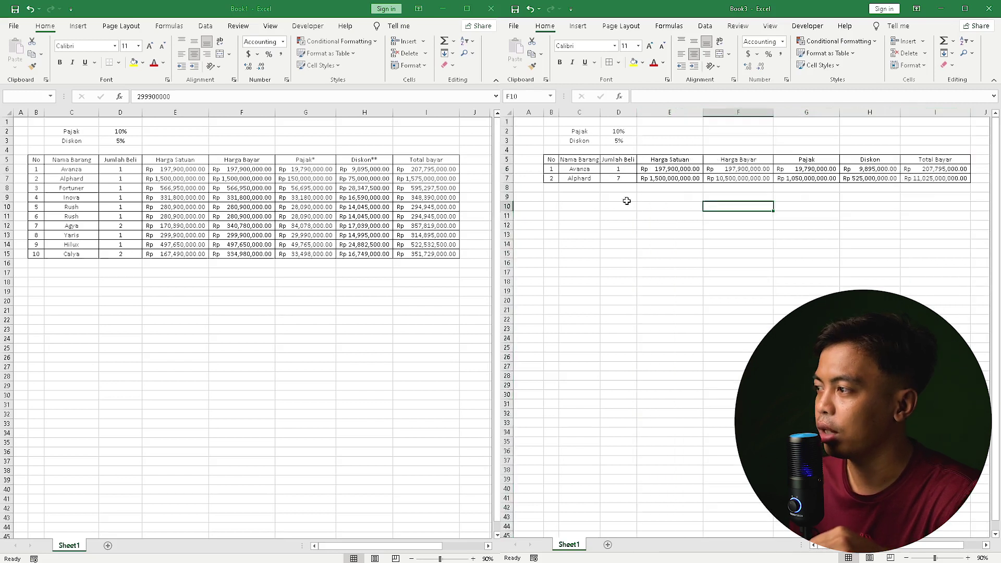
Enter item 3 in row 8: Fortuner, Jumlah Beli 1, Harga Satuan 566950000.
left_click(552, 189)
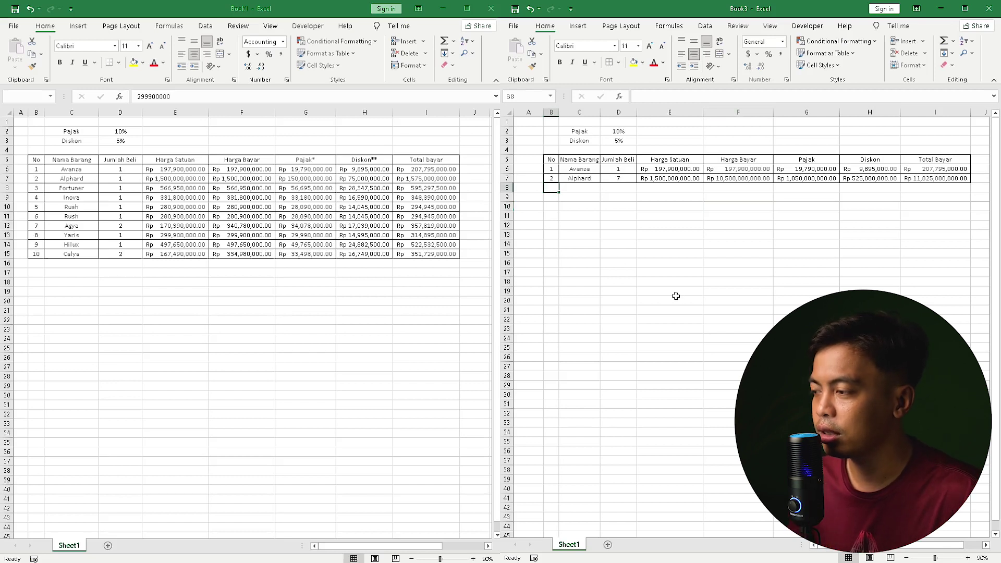
type("3")
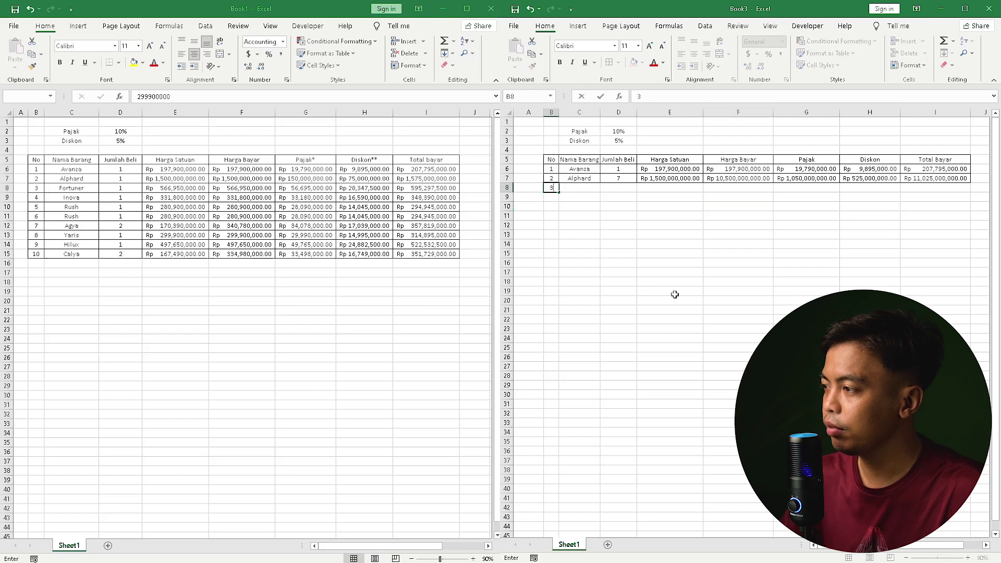
key("Tab")
type("Fortuner")
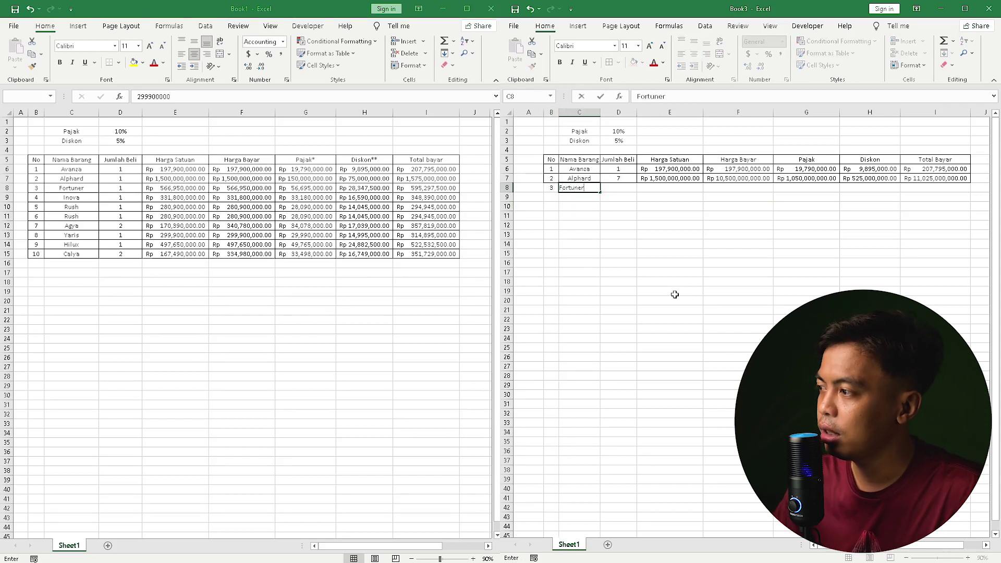
key("Tab")
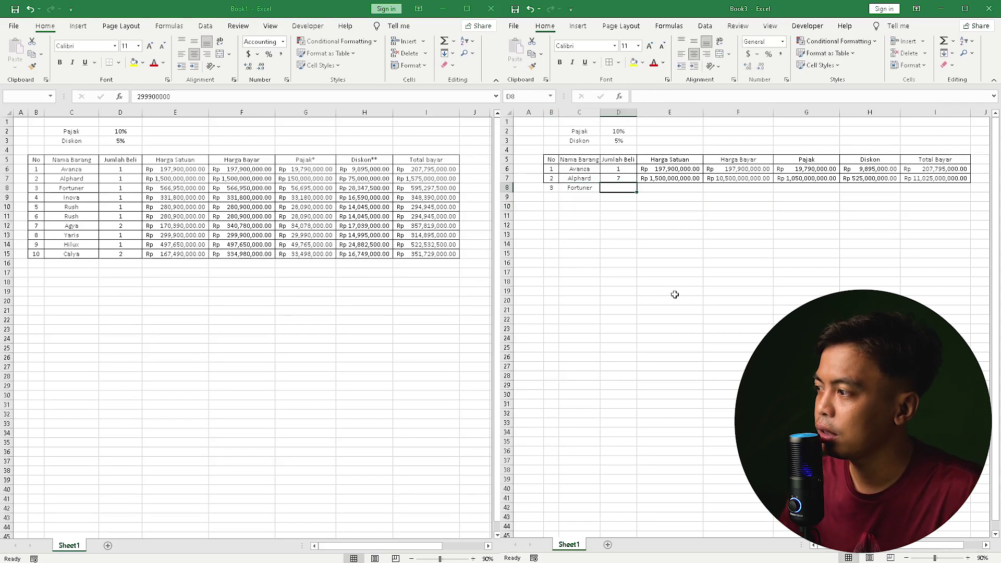
type("1")
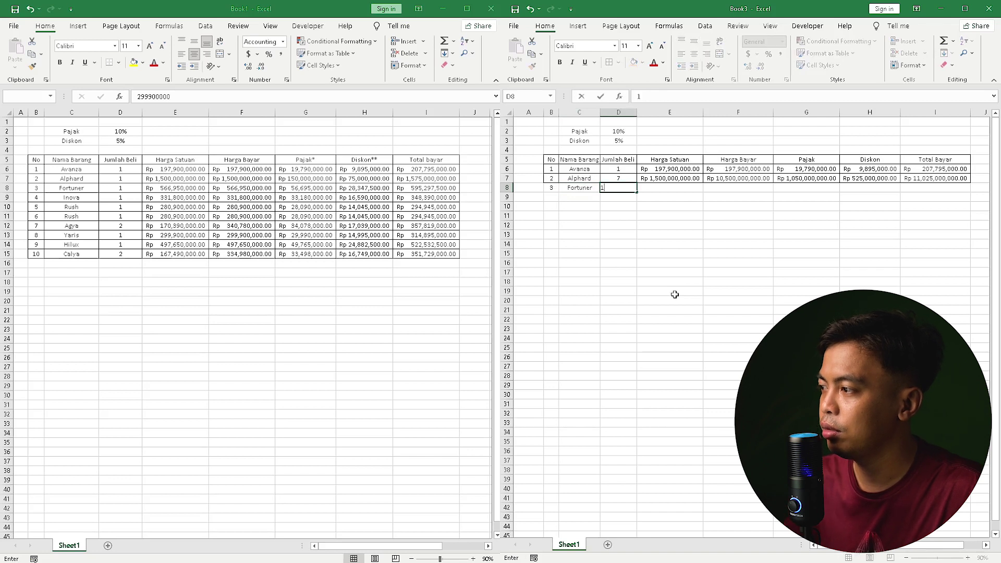
key("Tab")
type("5")
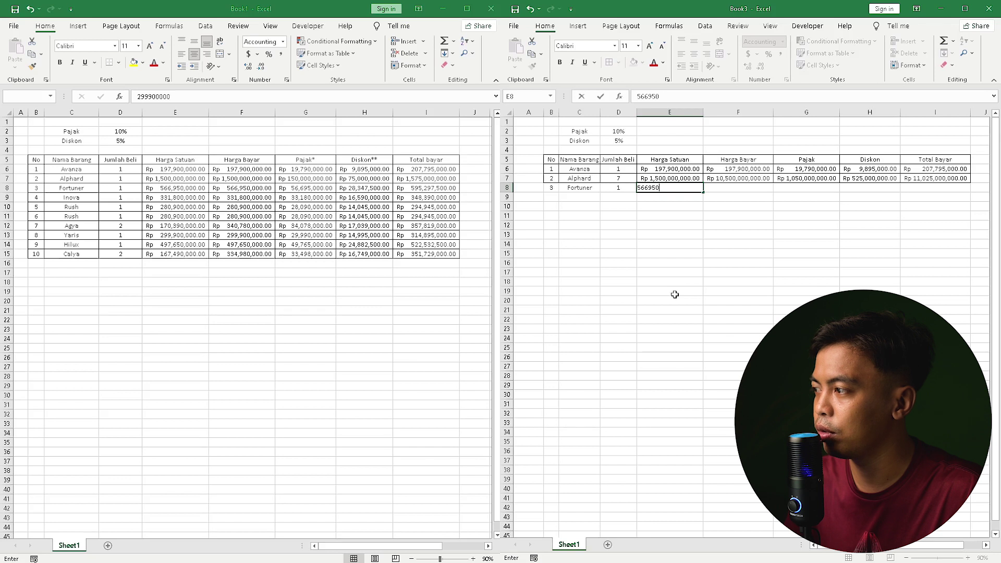
key("Tab")
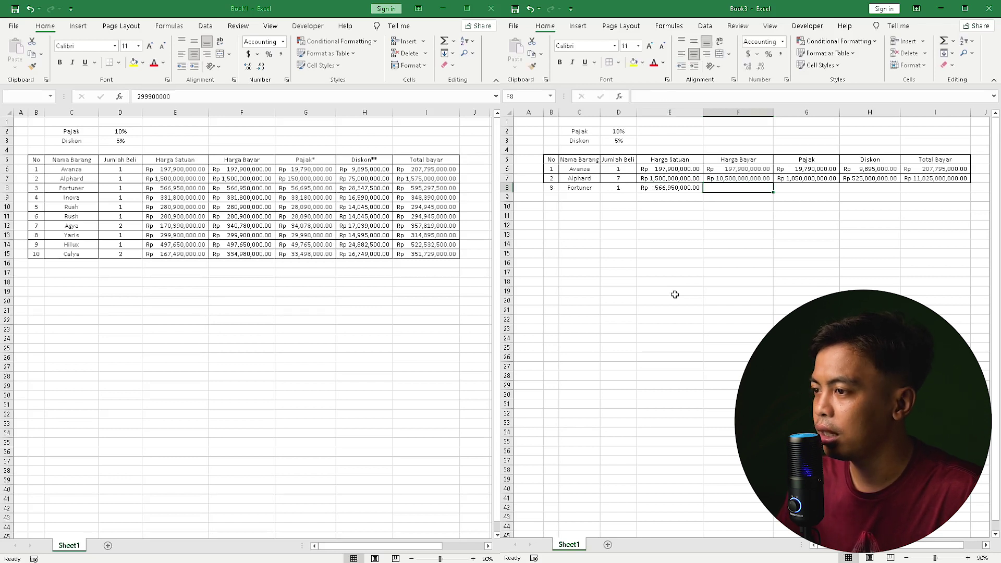
Fill the Harga Bayar, Pajak, Diskon and Total Bayar formulas from F7:I7 down to row 8 for Fortuner.
key("Up")
key("shift+Right")
key("shift+Right")
key("shift+Right")
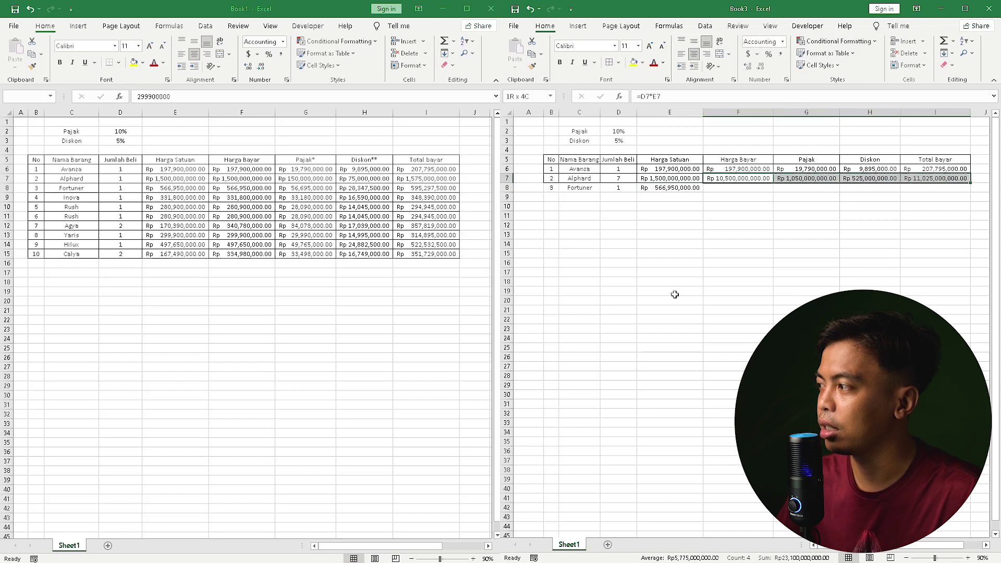
left_click_drag(971, 182, 971, 192)
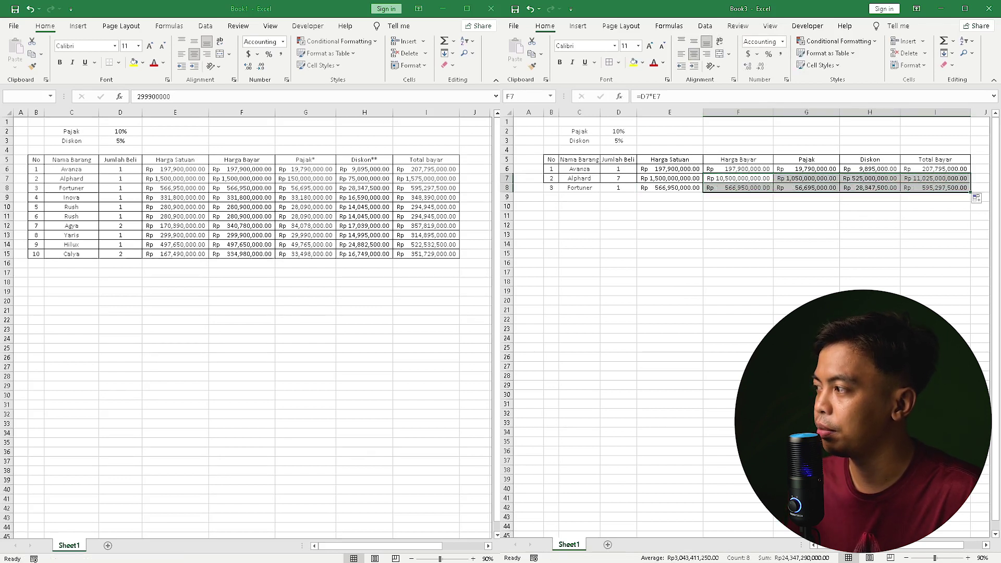
Enter item 4 in row 9: Inova, Jumlah Beli 1, Harga Satuan 331800000.
left_click(548, 199)
type("4")
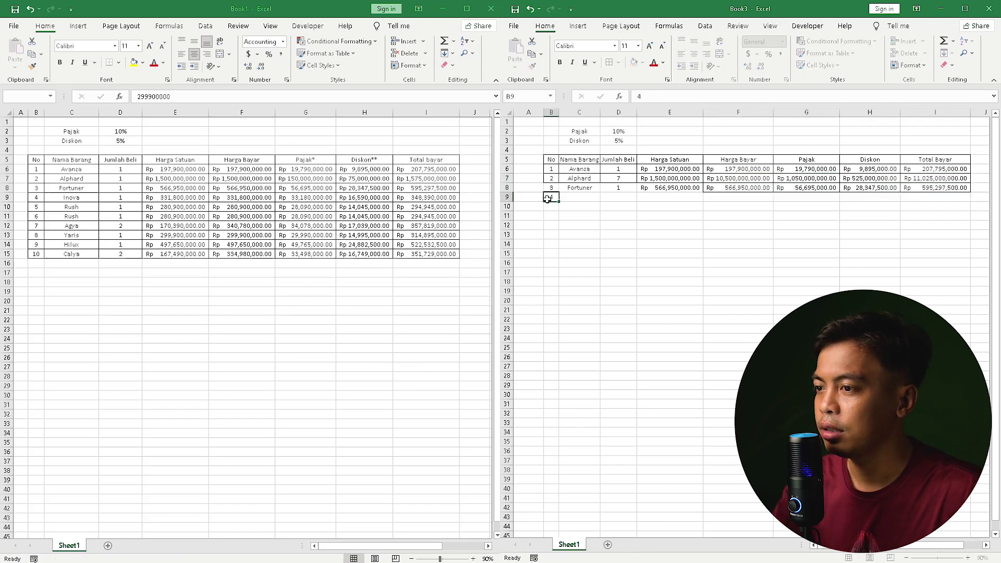
key("Tab")
type("Ino")
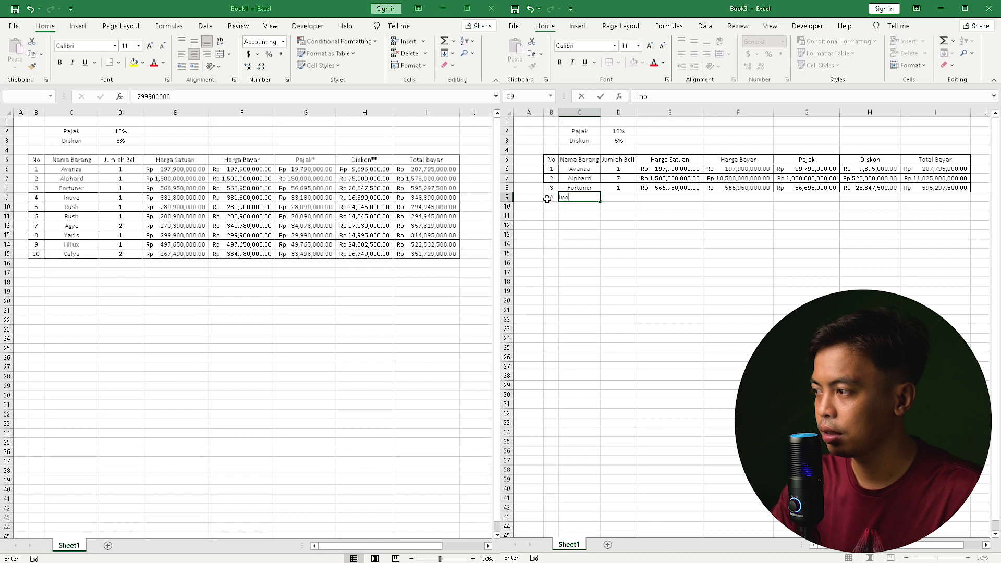
type("va")
key("Tab")
type("1")
key("Tab")
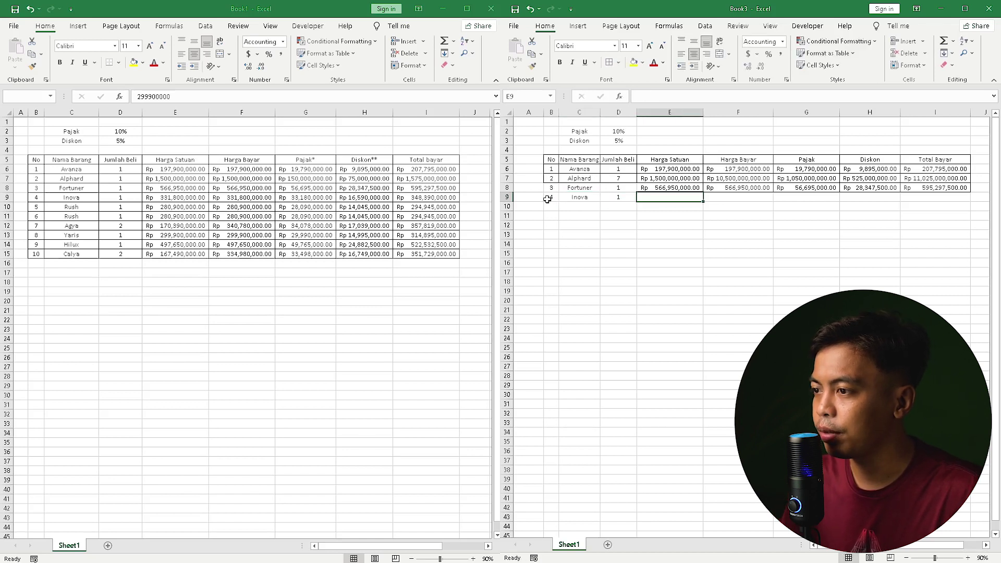
type("3")
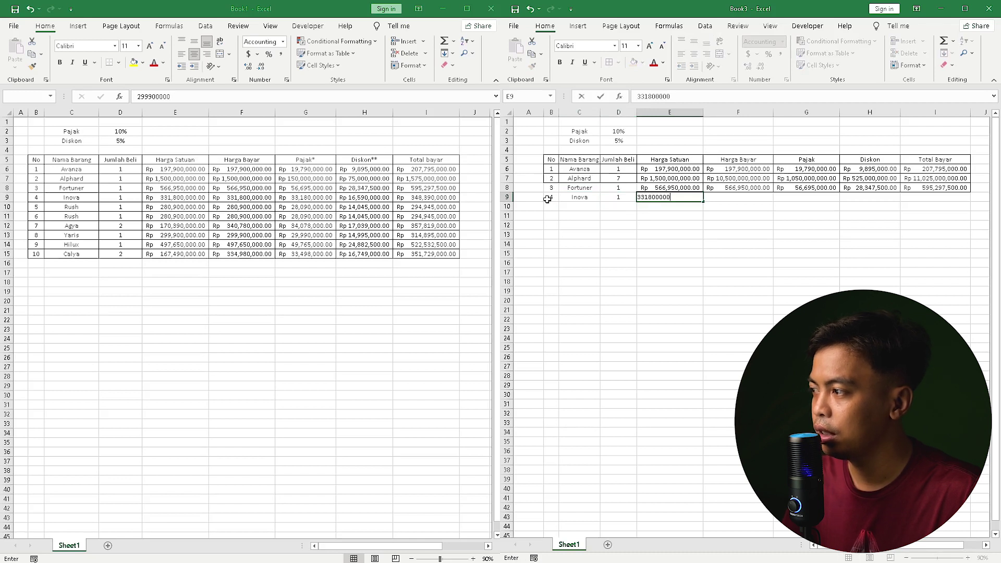
type("31,800,000")
key("Tab")
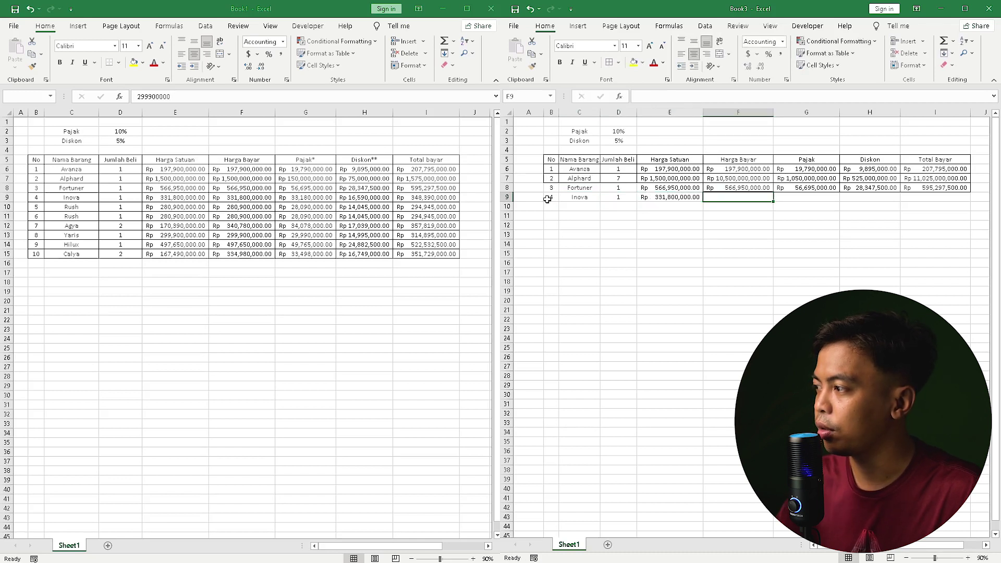
Fill the Harga Bayar through Total Bayar formulas from F8:I8 down to row 9 for Inova.
key("Up")
key("shift+Right")
key("shift+Right")
key("shift+Right")
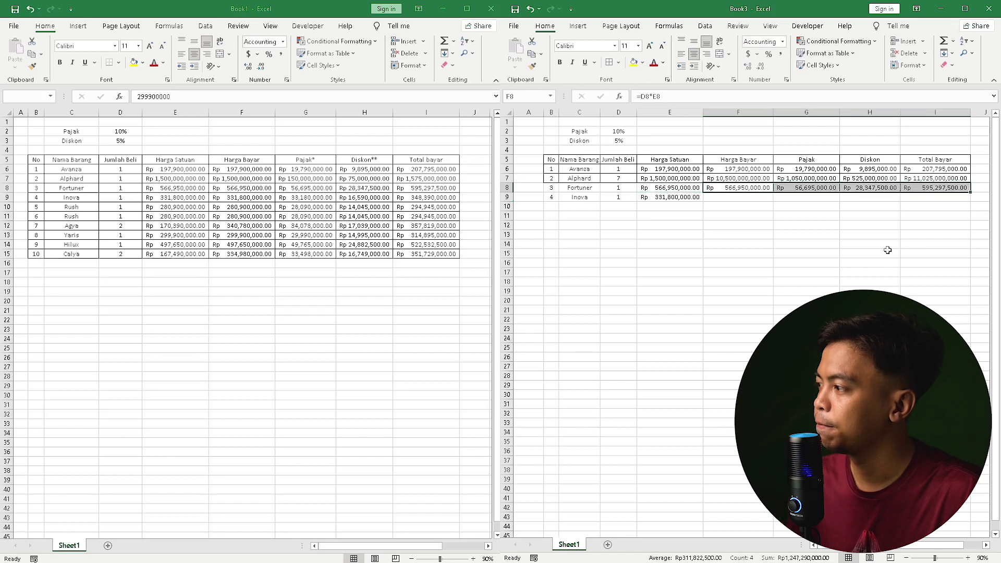
left_click_drag(973, 191, 975, 205)
Enter item 5 in row 10: Rush, Jumlah Beli 1, Harga Satuan 280900000.
left_click(551, 206)
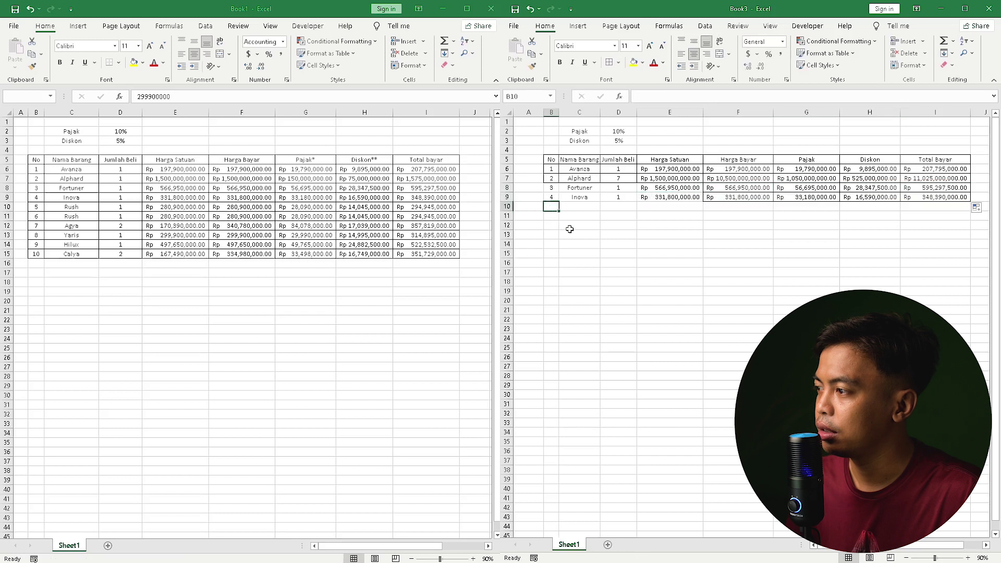
type("5")
key("Tab")
type("R")
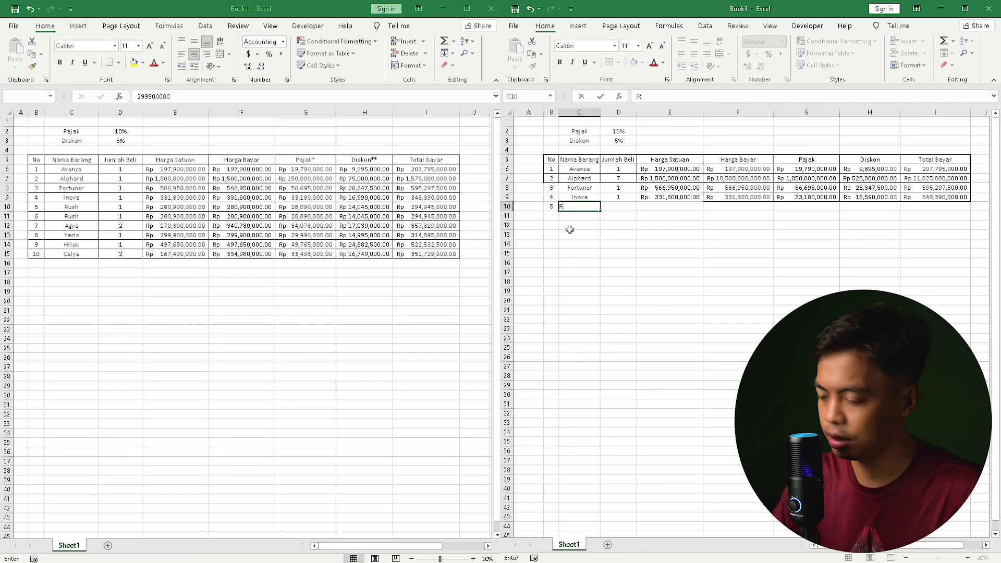
type("iush")
key("Tab")
type("1")
key("Tab")
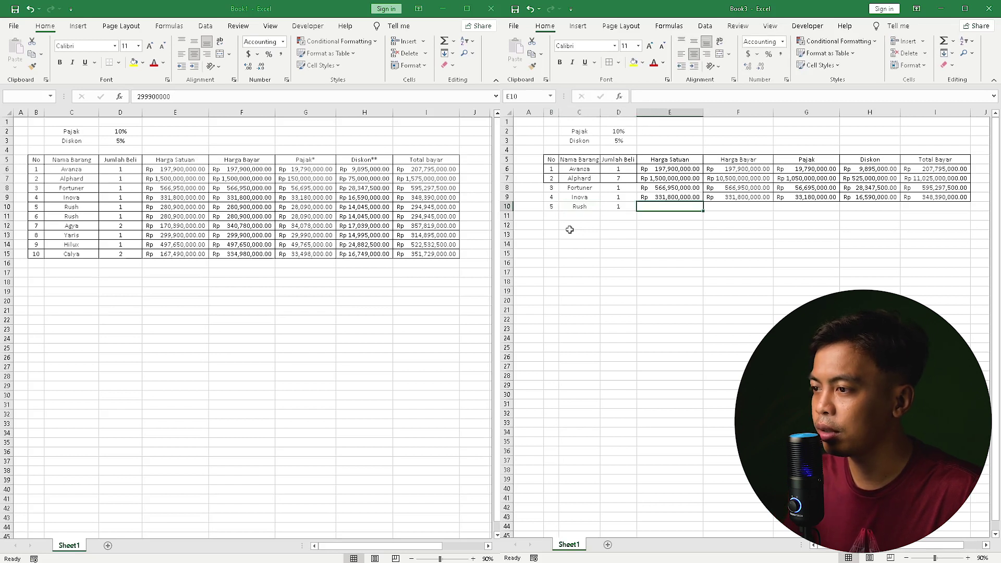
type("280900000")
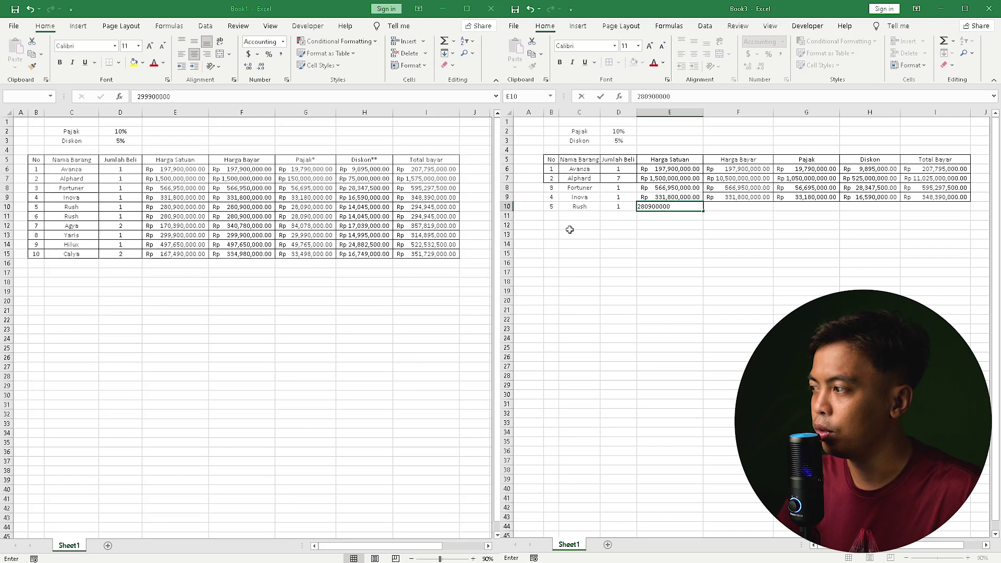
key("Tab")
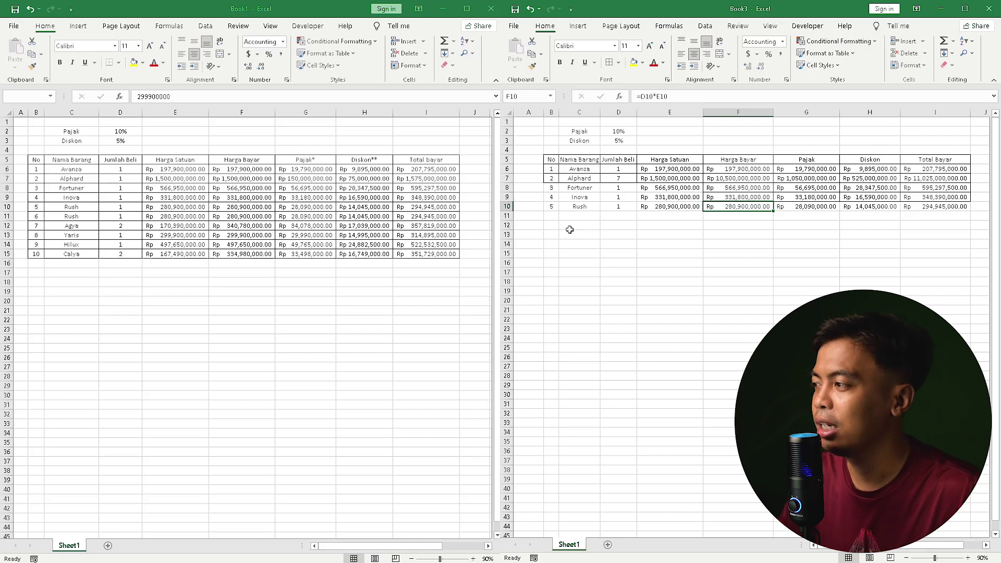
key("Return")
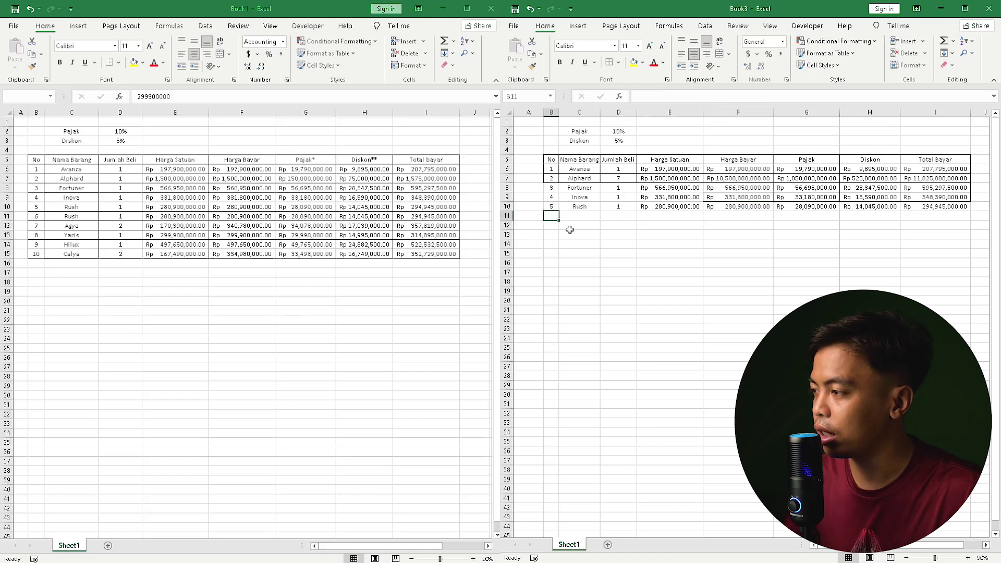
Enter item 6 in row 11: Rush, Jumlah Beli 1, Harga Satuan 280900000.
type("6")
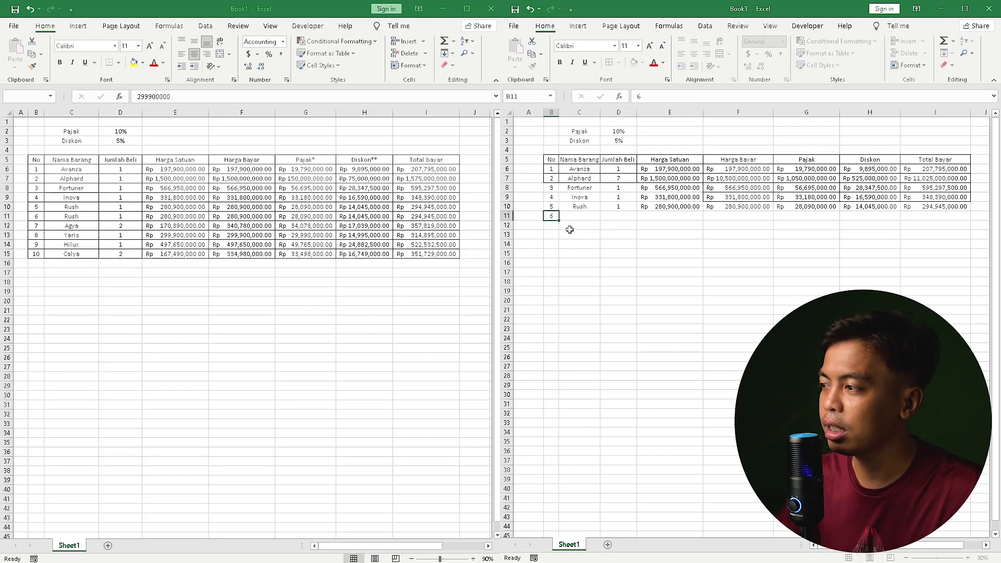
key("Tab")
type("R")
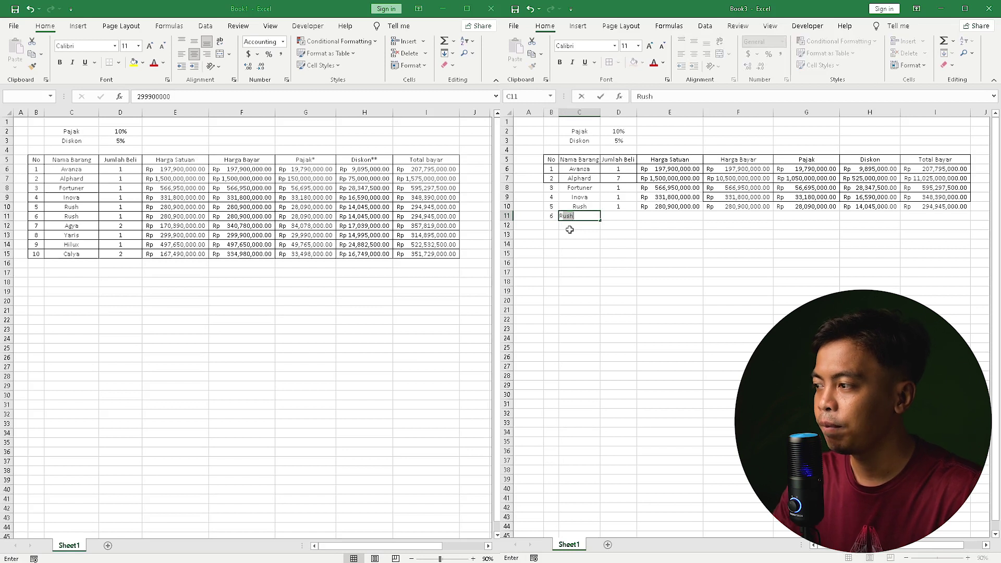
type("ush")
key("Tab")
type("1")
key("Tab")
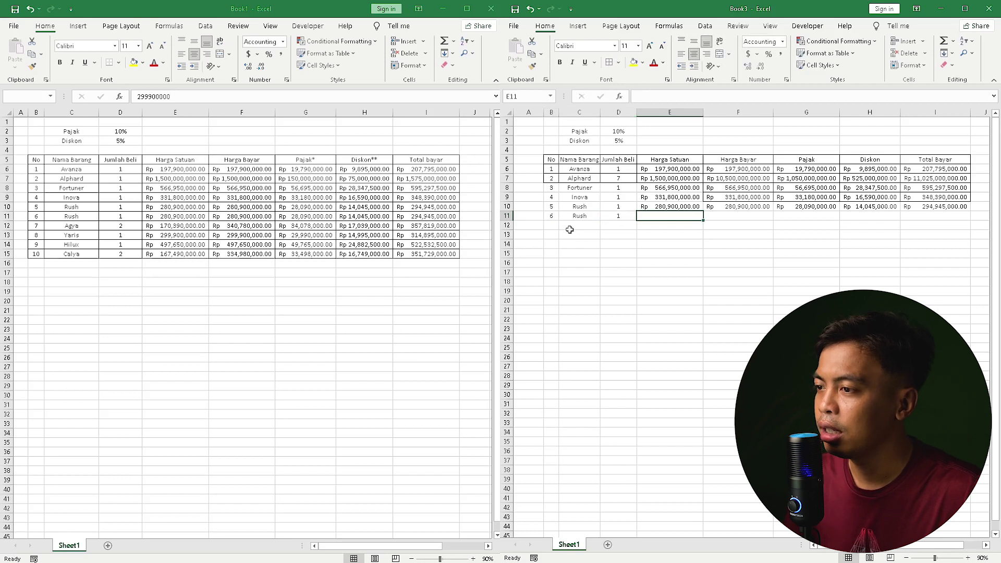
type("280,")
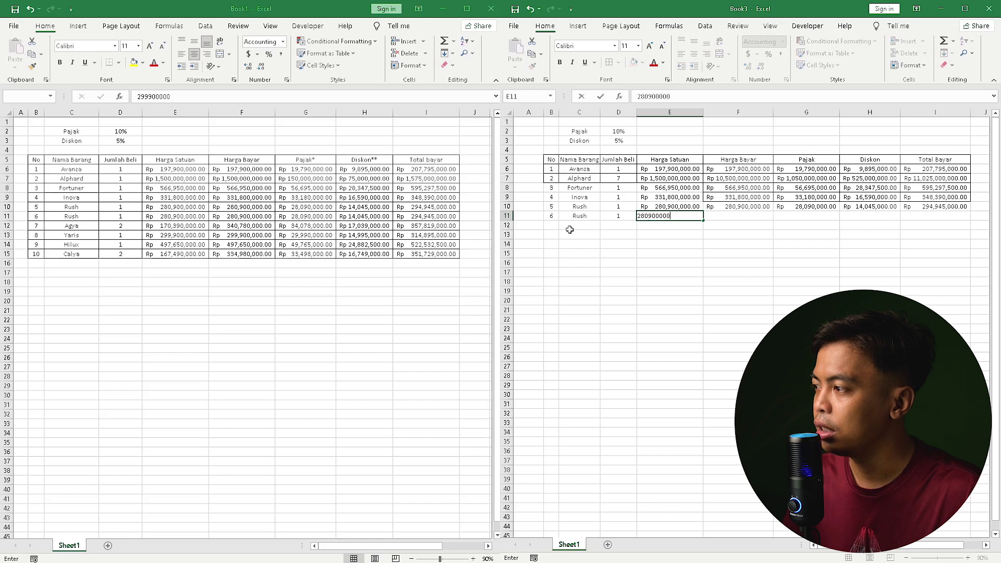
type("900,000")
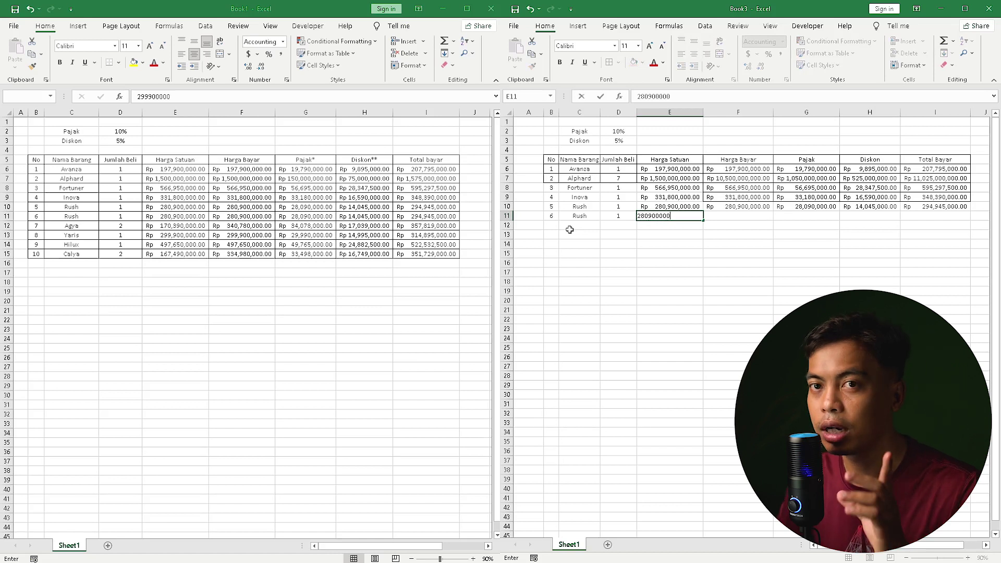
key("Return")
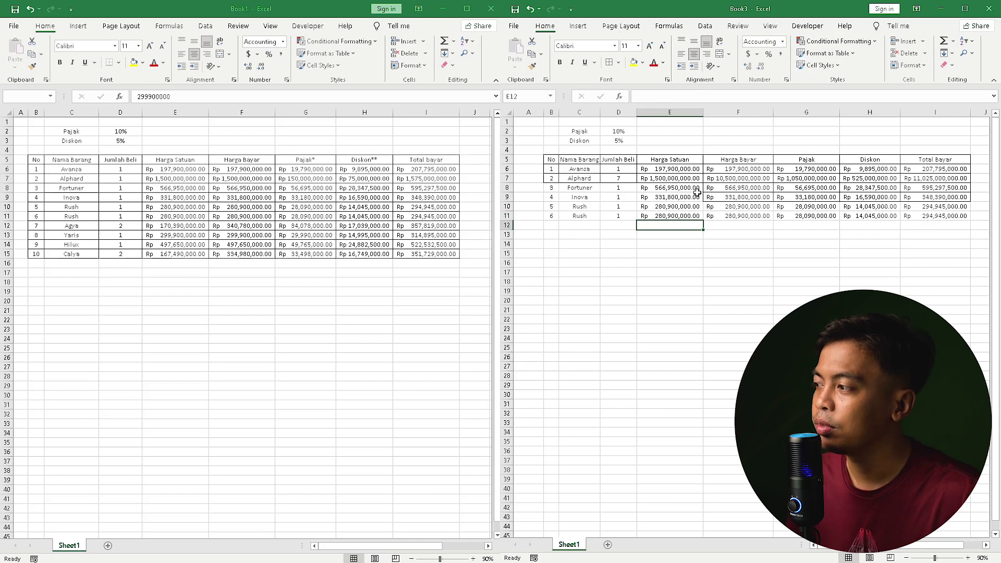
Complete rows 12 to 15 with Book1's items 7 to 10 (Agya, Yaris, Hilux, Calya) and apply all borders to table B5:I15.
left_click(149, 238)
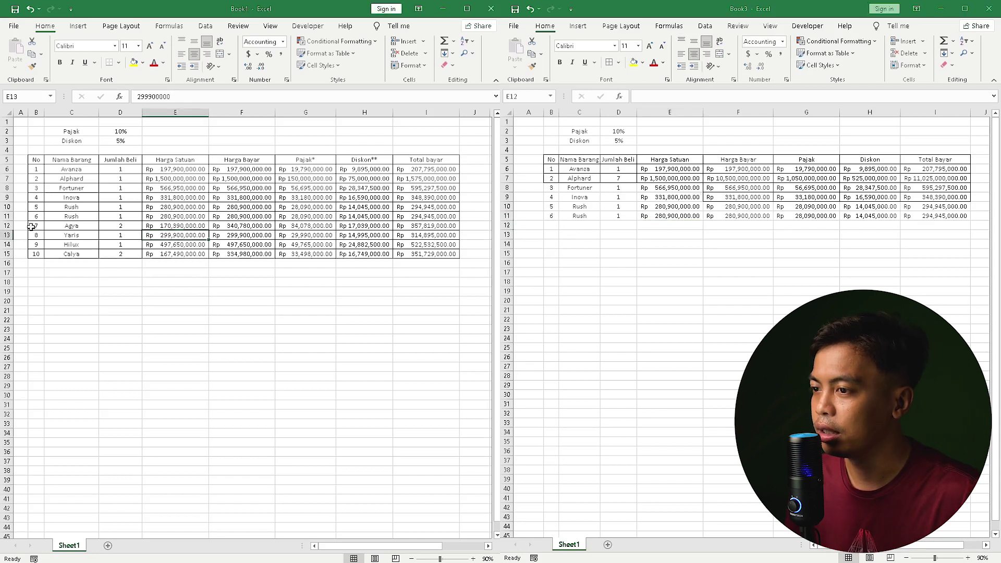
left_click_drag(37, 226, 39, 229)
left_click_drag(40, 229, 72, 235)
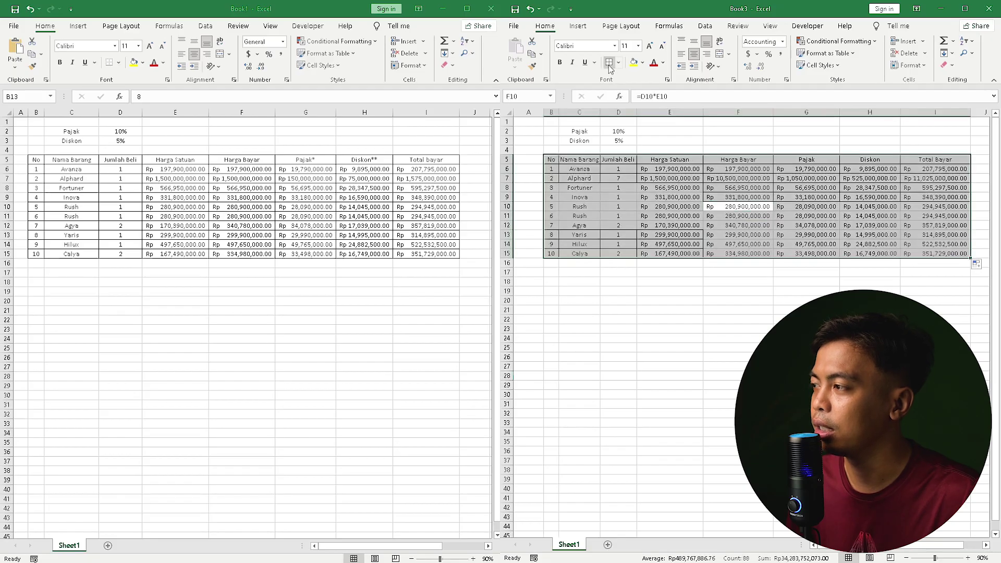
left_click(685, 311)
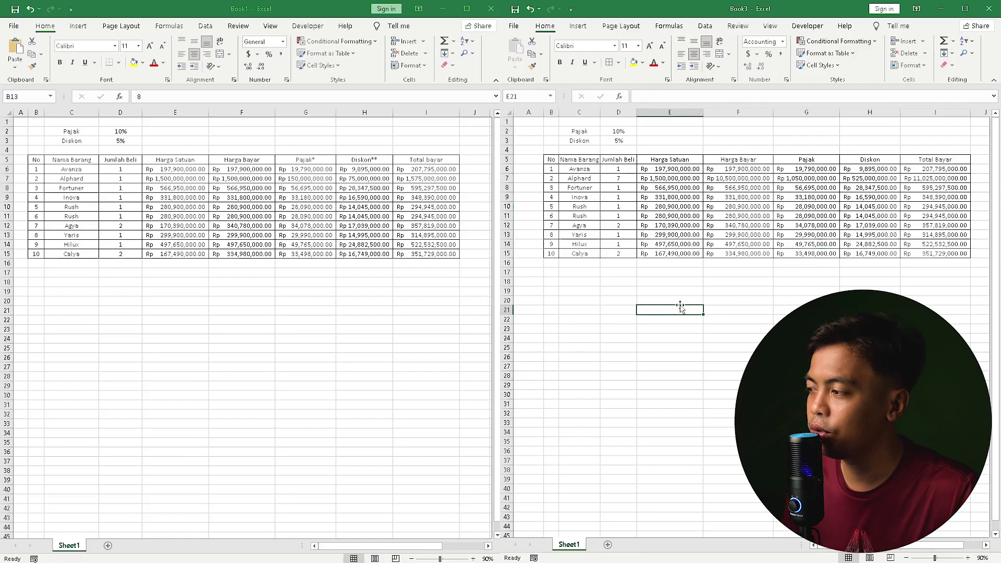
left_click(673, 281)
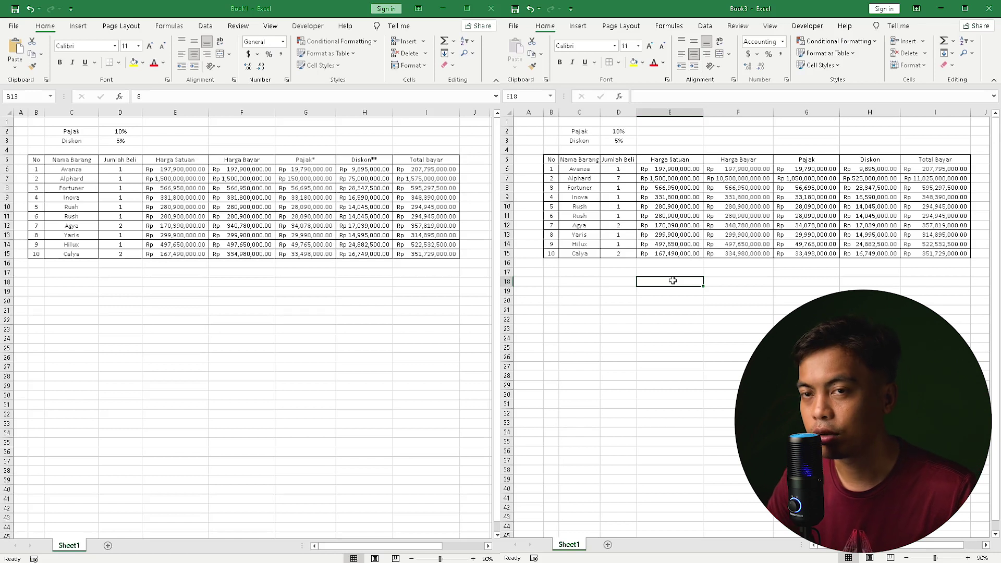
type("=")
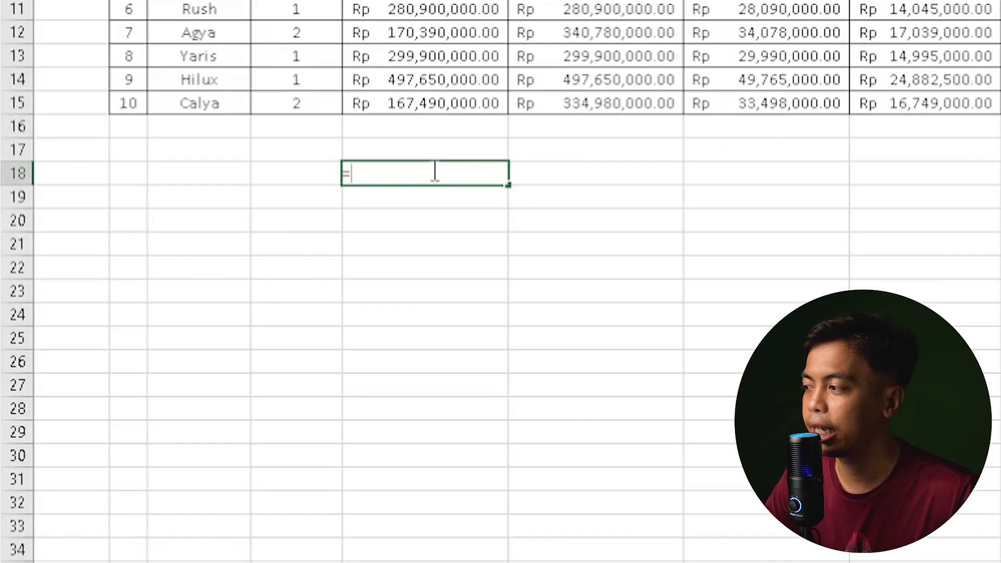
key("Escape")
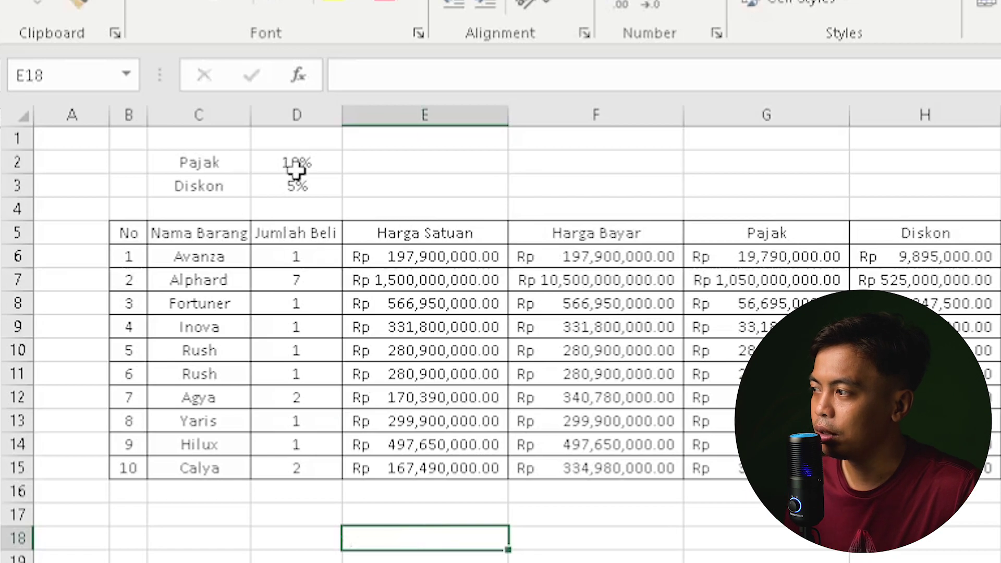
Try entering the Pajak rate in D2 as 10 without its percent sign.
left_click(296, 166)
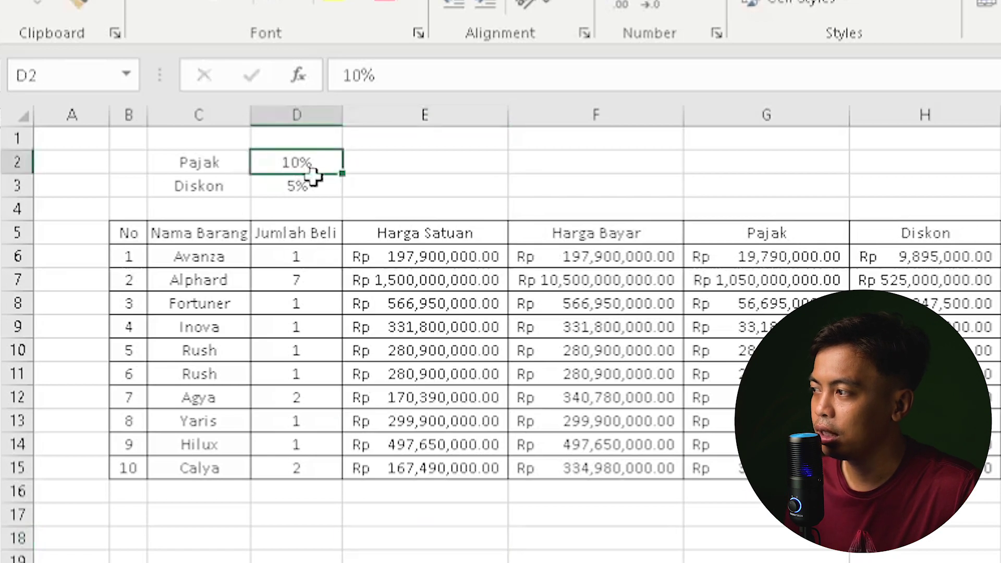
left_click_drag(377, 76, 365, 77)
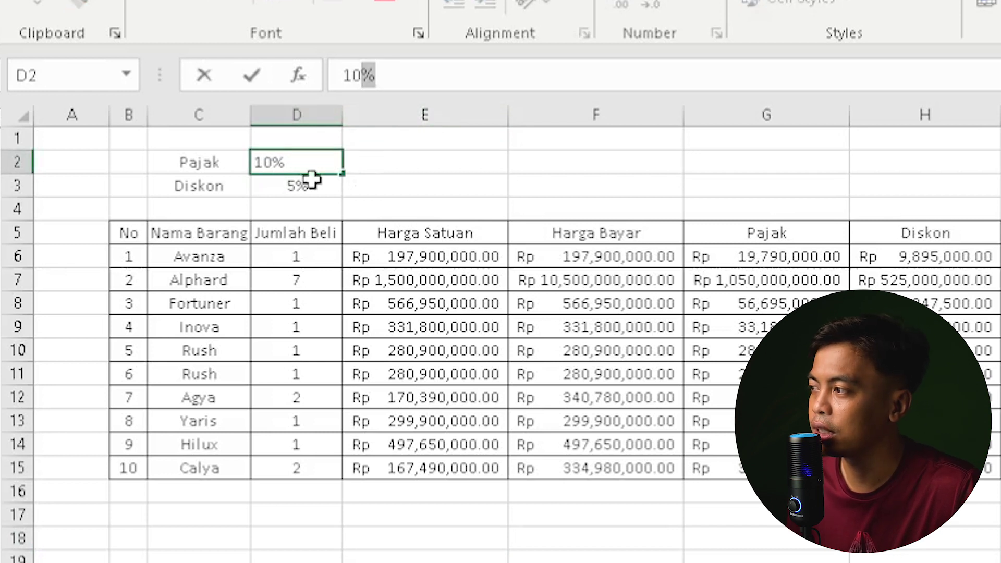
left_click(308, 162)
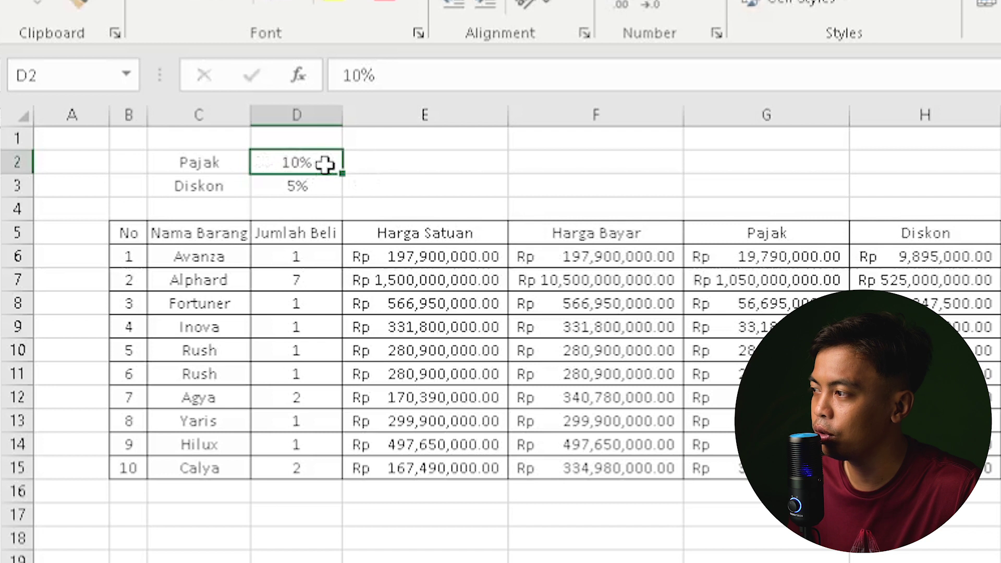
double_click(324, 164)
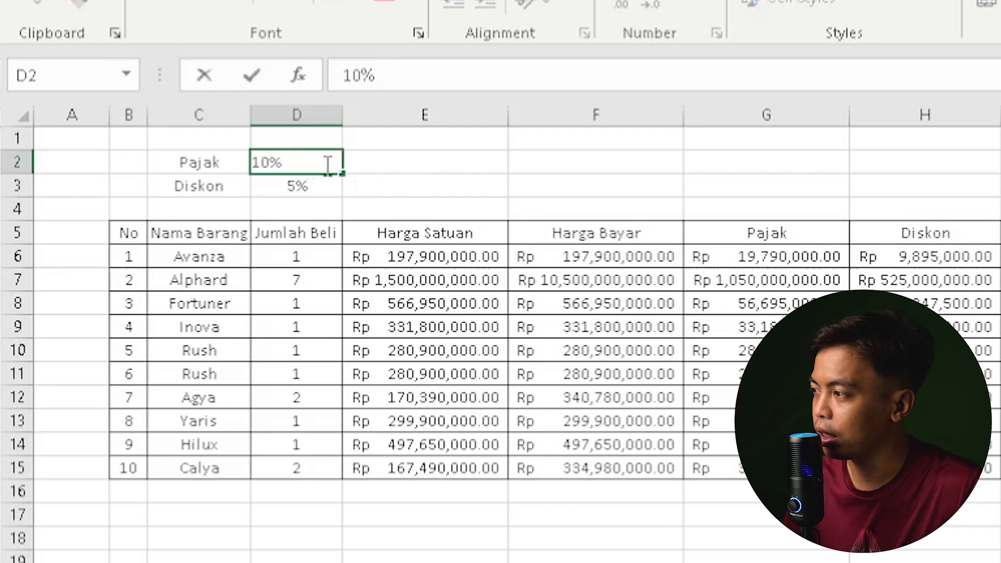
key("BackSpace")
key("Return")
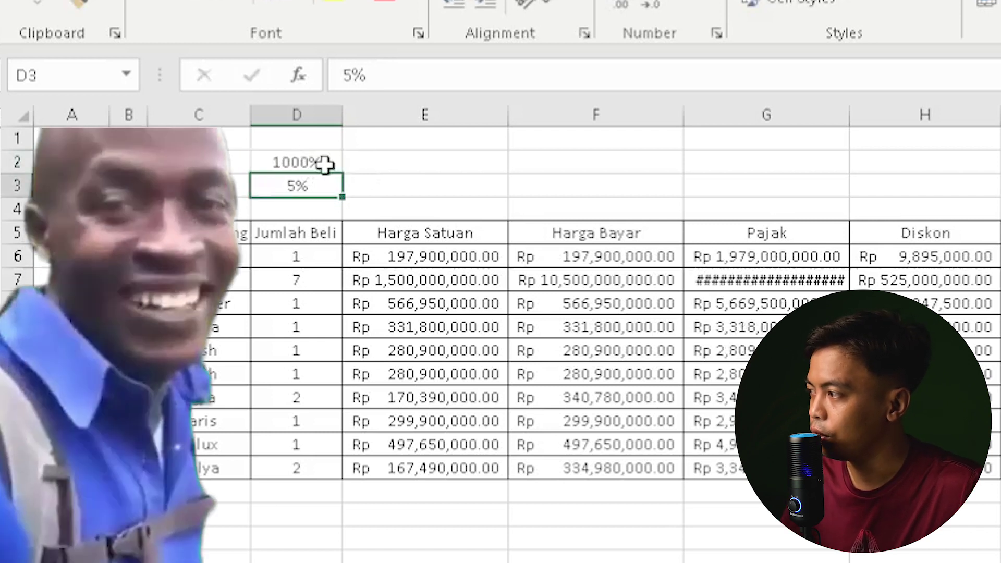
Clear the Pajak rate in D2 and re-enter it as 10%.
left_click(324, 164)
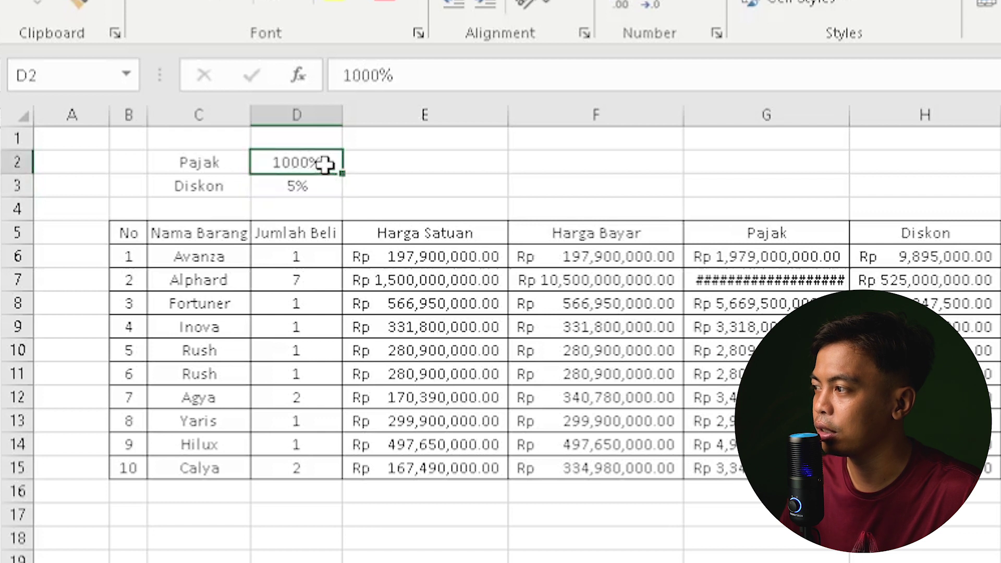
key("Delete")
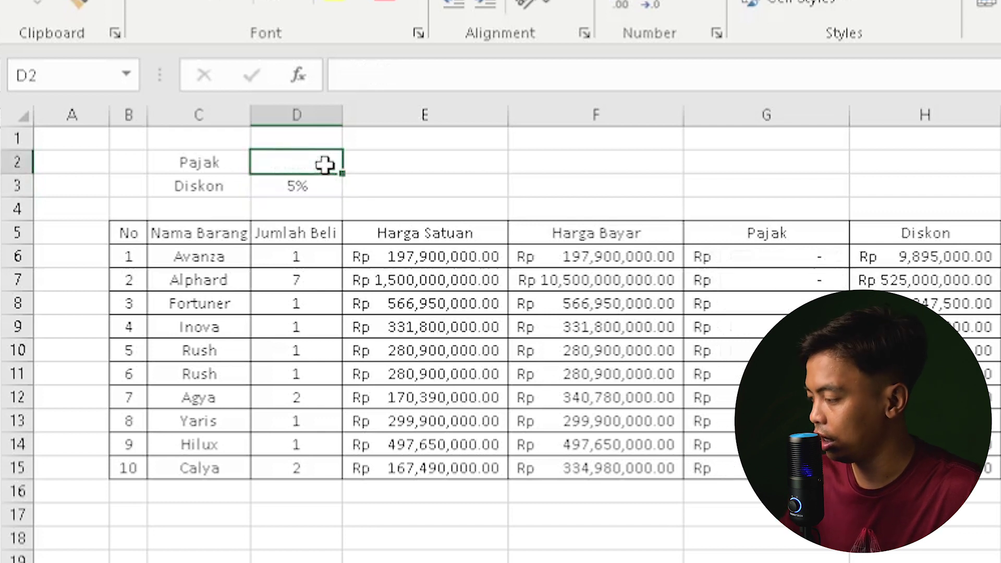
type("10")
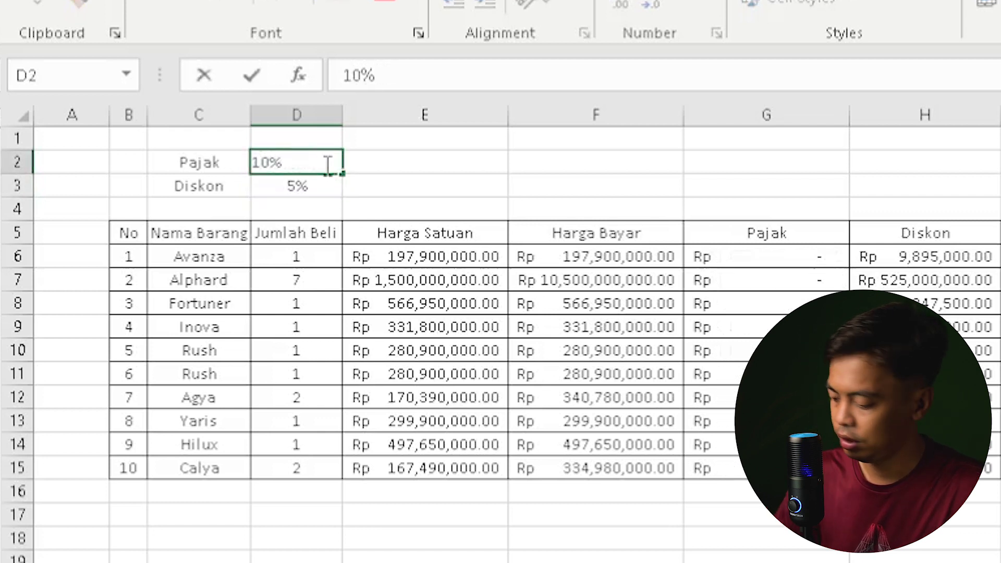
key("Return")
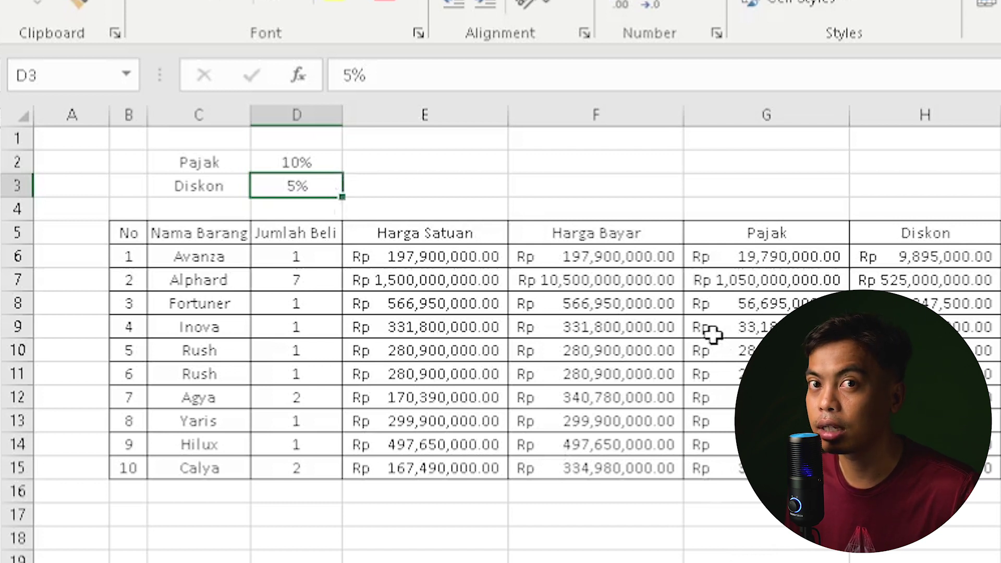
Enter the amount in F19 as text with a manual currency prefix: Rp 500,000,000.
left_click(593, 557)
type("R")
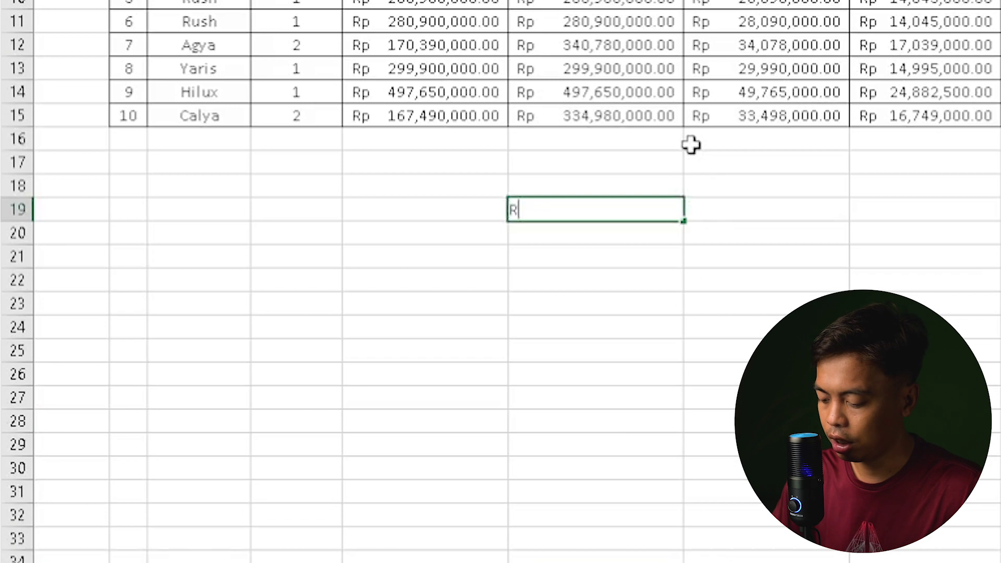
type("p. 5")
type("00.000.")
type("000")
key("BackSpace")
key("BackSpace")
key("BackSpace")
key("BackSpace")
key("BackSpace")
key("BackSpace")
key("BackSpace")
key("BackSpace")
key("BackSpace")
key("BackSpace")
key("BackSpace")
key("BackSpace")
key("BackSpace")
type("500,000,000,000")
key("Return")
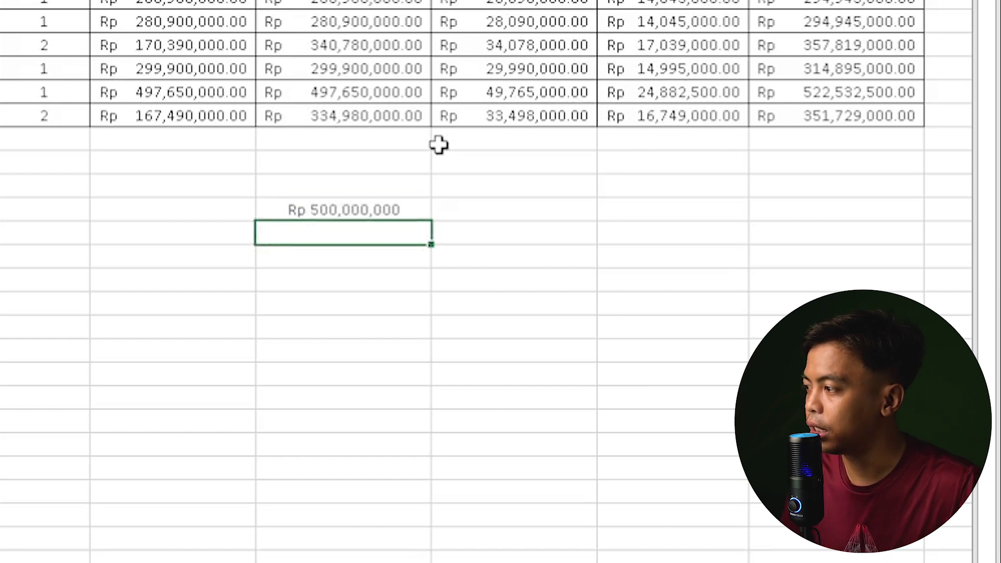
Enter the formula =F19*2 in G19 to double the amount beside it.
key("Up")
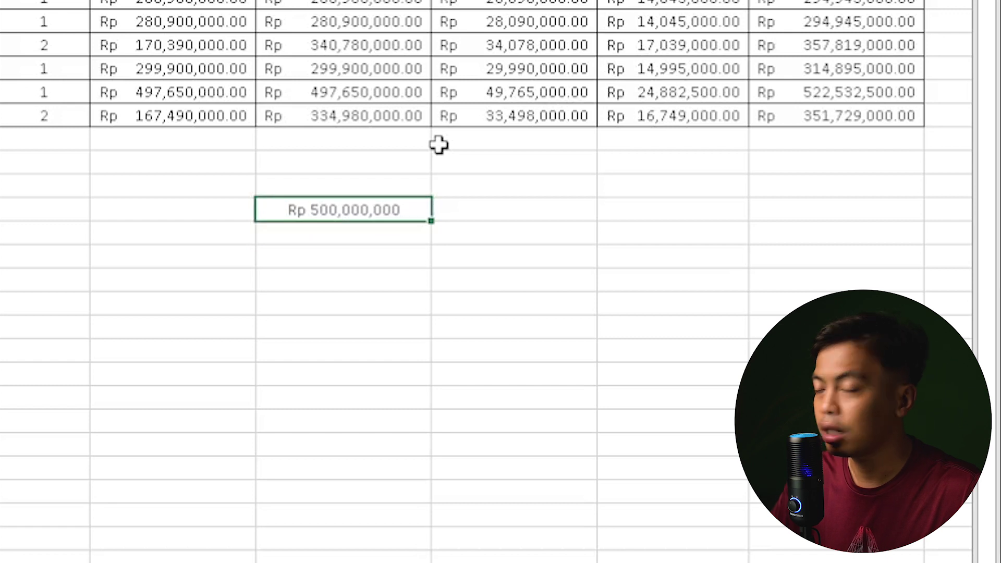
key("Right")
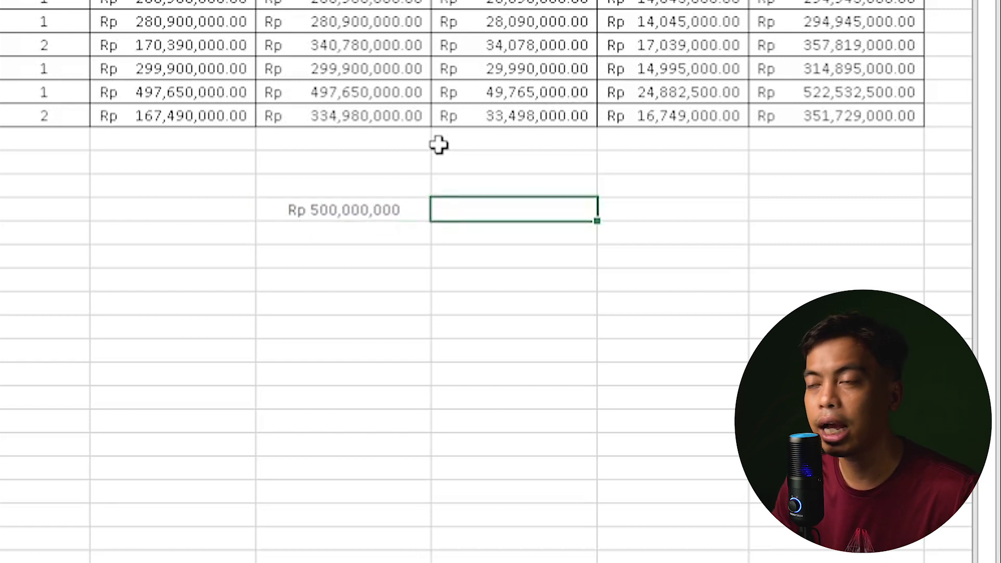
type("=")
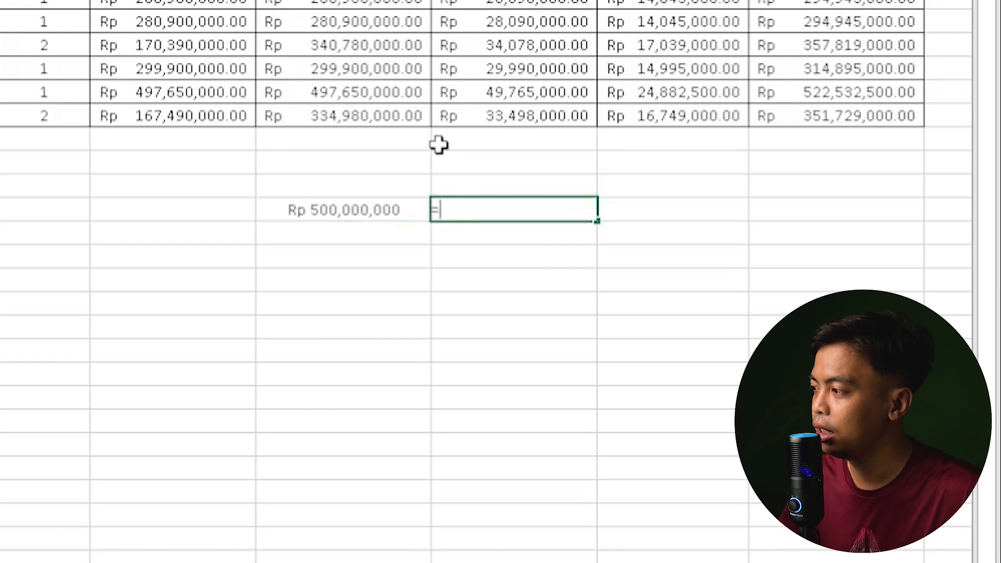
left_click(372, 209)
type("*2")
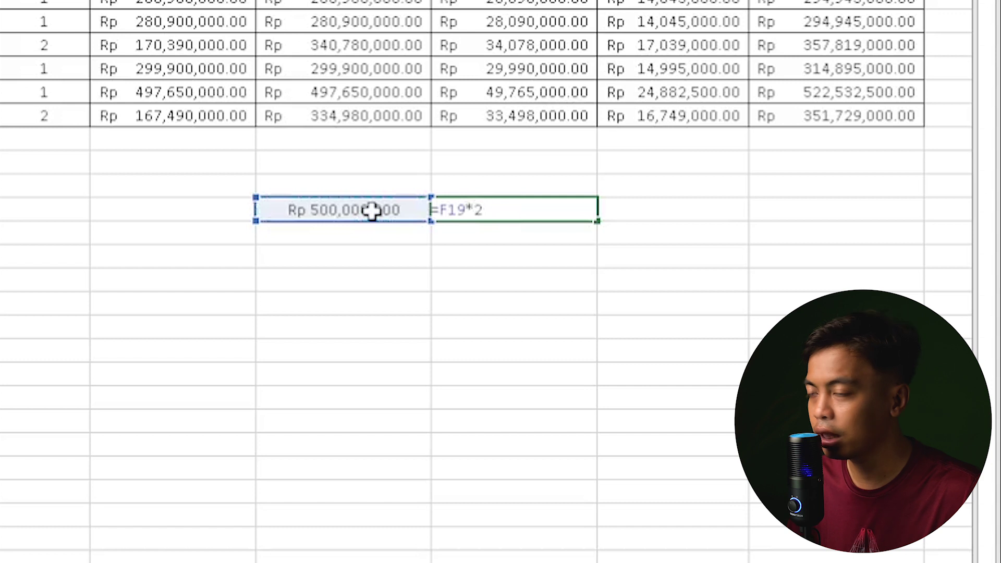
key("Return")
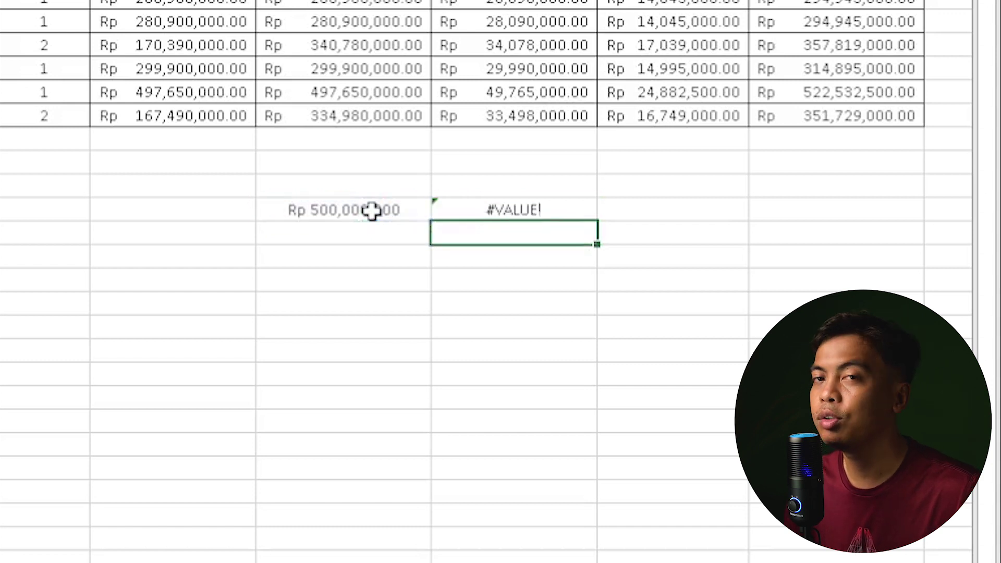
Replace the text amount in F19 with the number 500,000,000, without a manually entered Rp prefix.
left_click(381, 205)
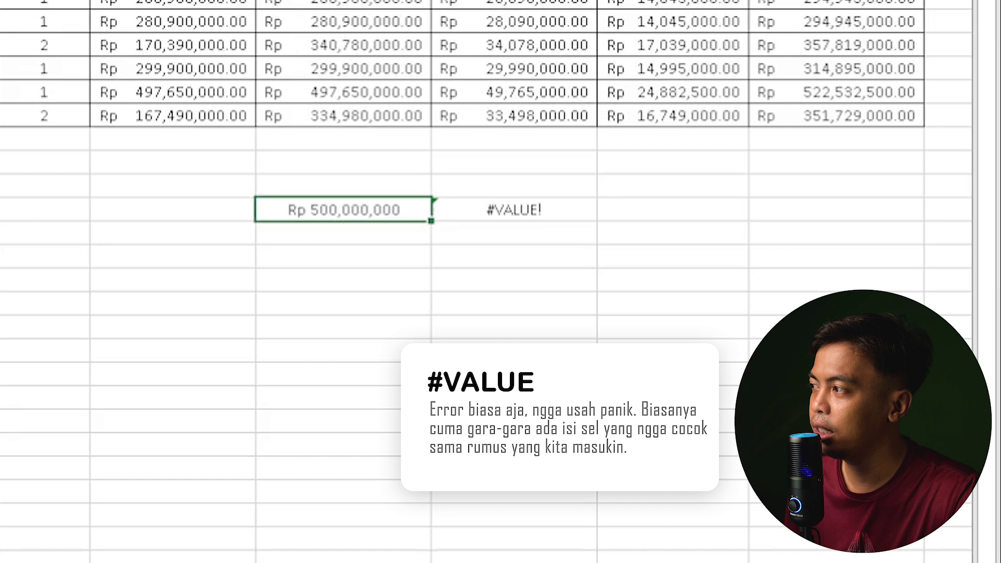
left_click(483, 204)
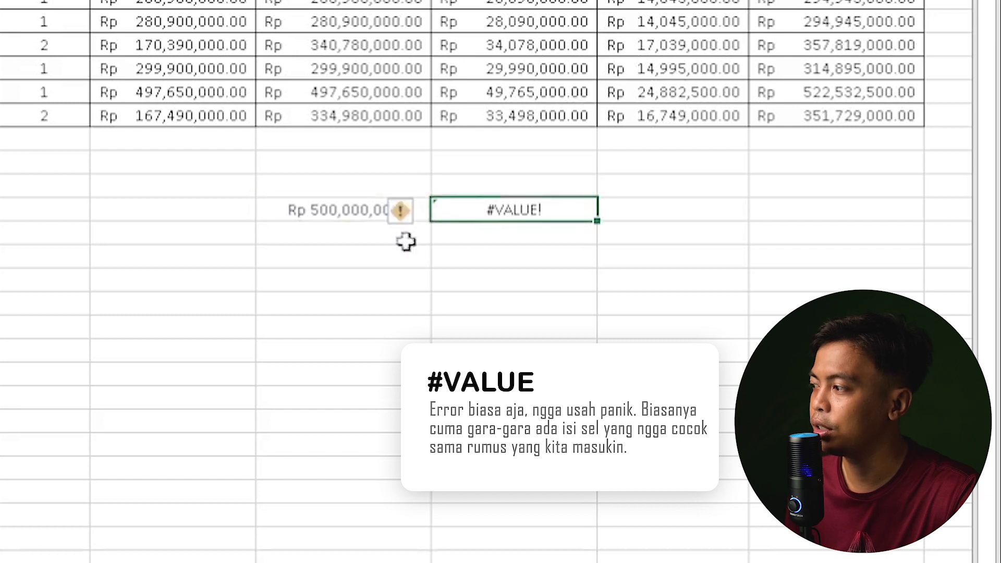
left_click(373, 210)
type("500")
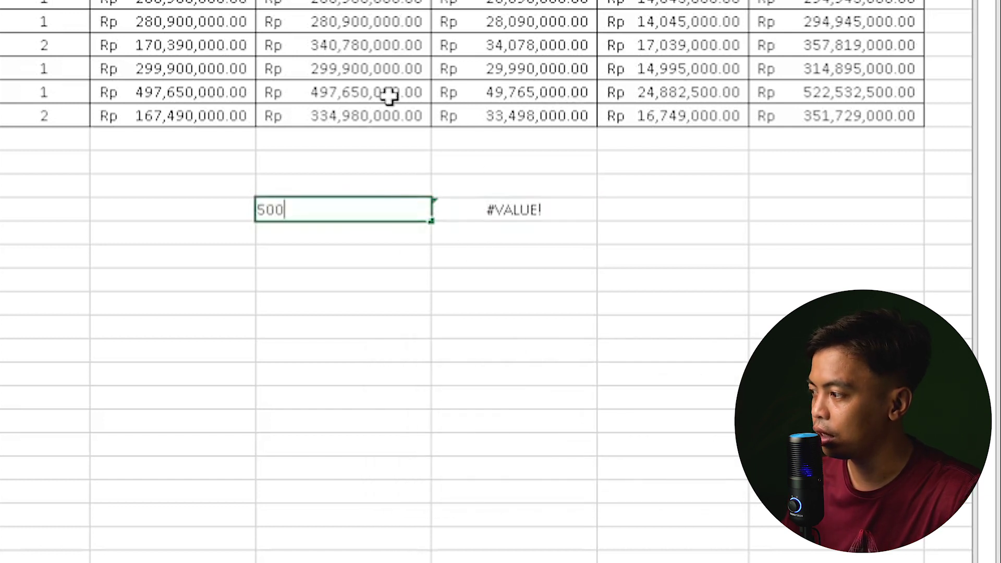
type(",000,000")
key("Return")
key("Up")
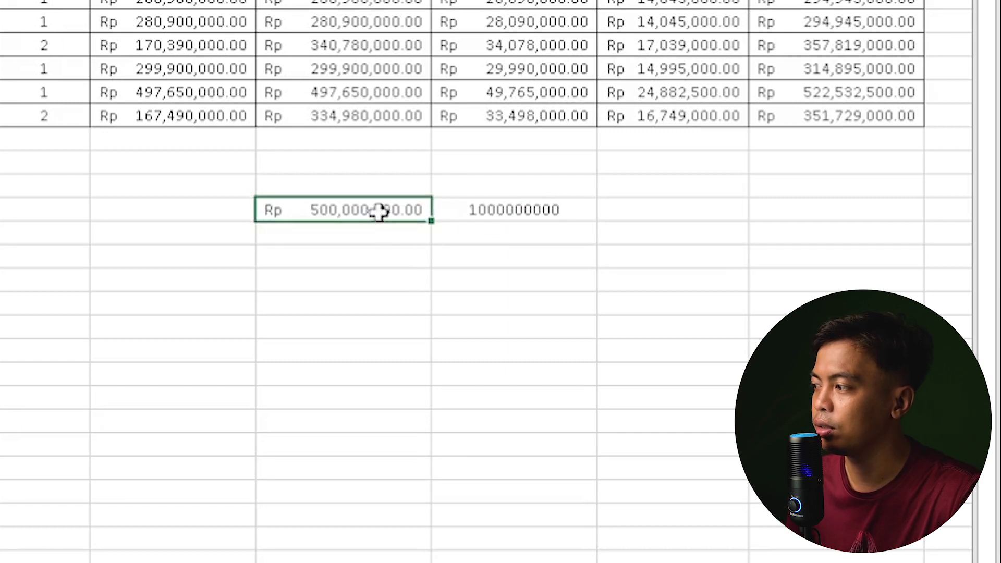